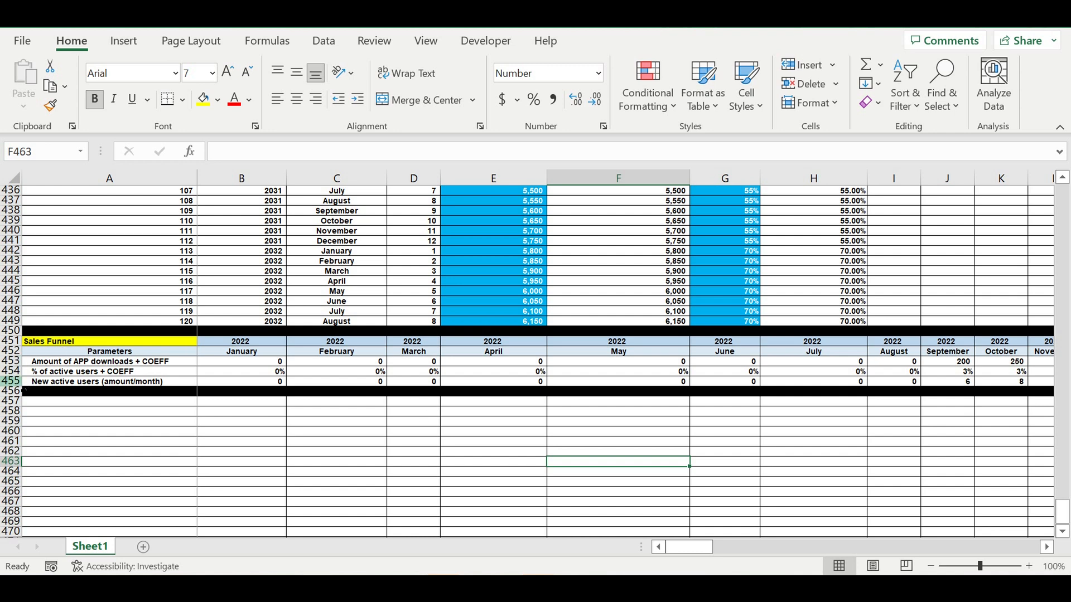
Review the New active users row of the Sales Funnel across its monthly columns.
click(11, 381)
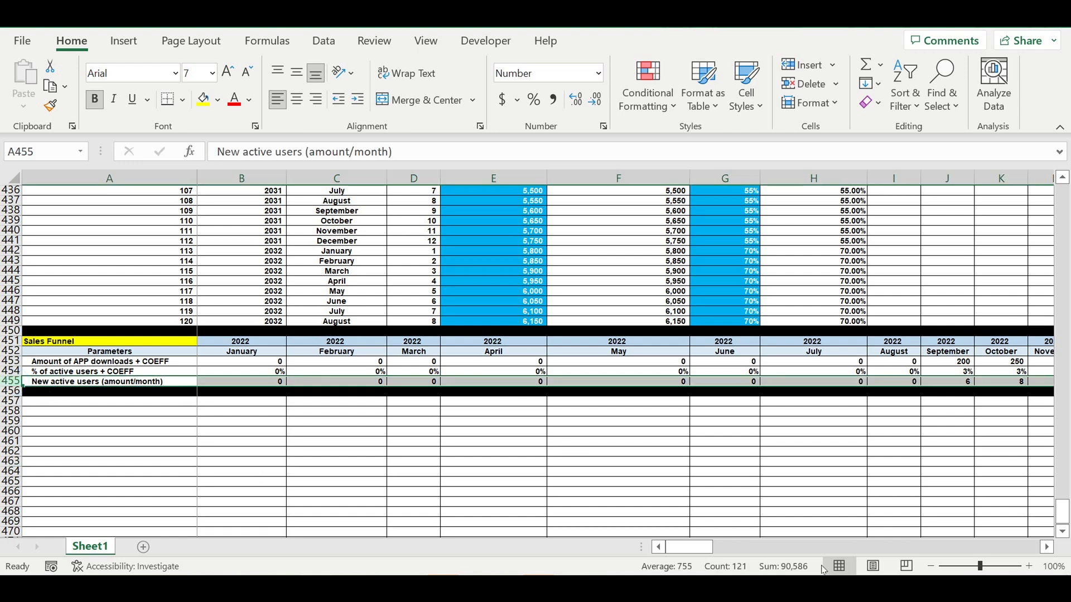
click(684, 549)
drag(684, 549, 927, 418)
click(868, 422)
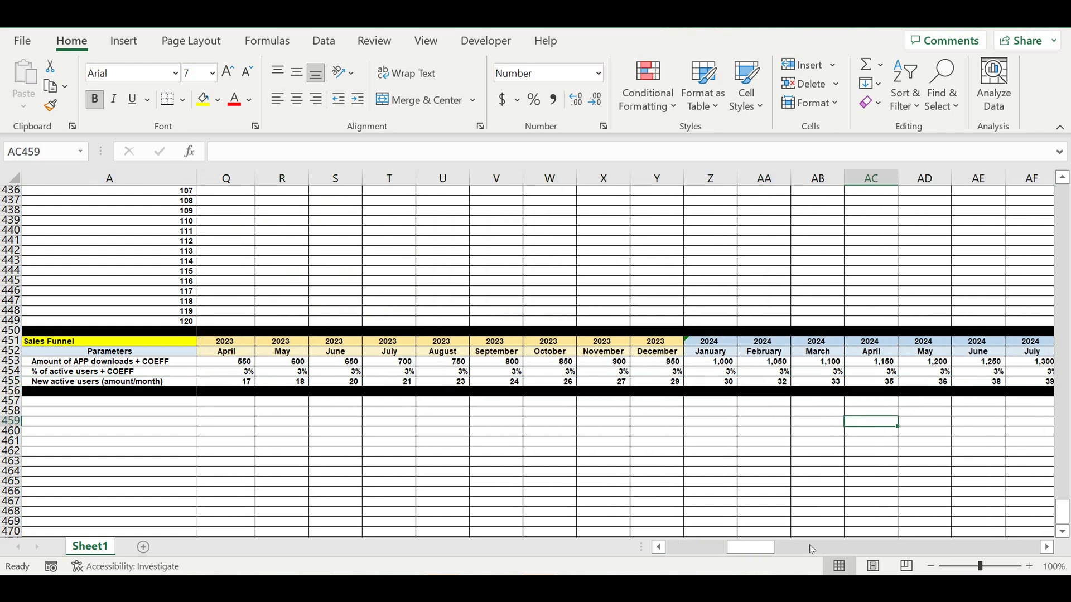
drag(744, 547, 647, 547)
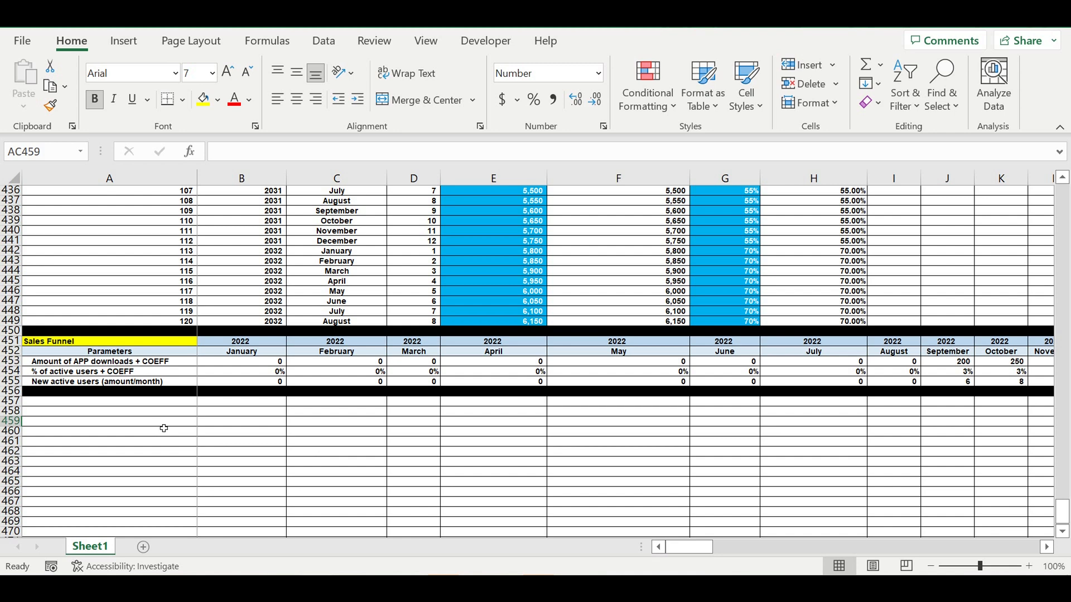
Enter the section title "Users types" in cell A457, below the Sales Funnel block.
click(144, 401)
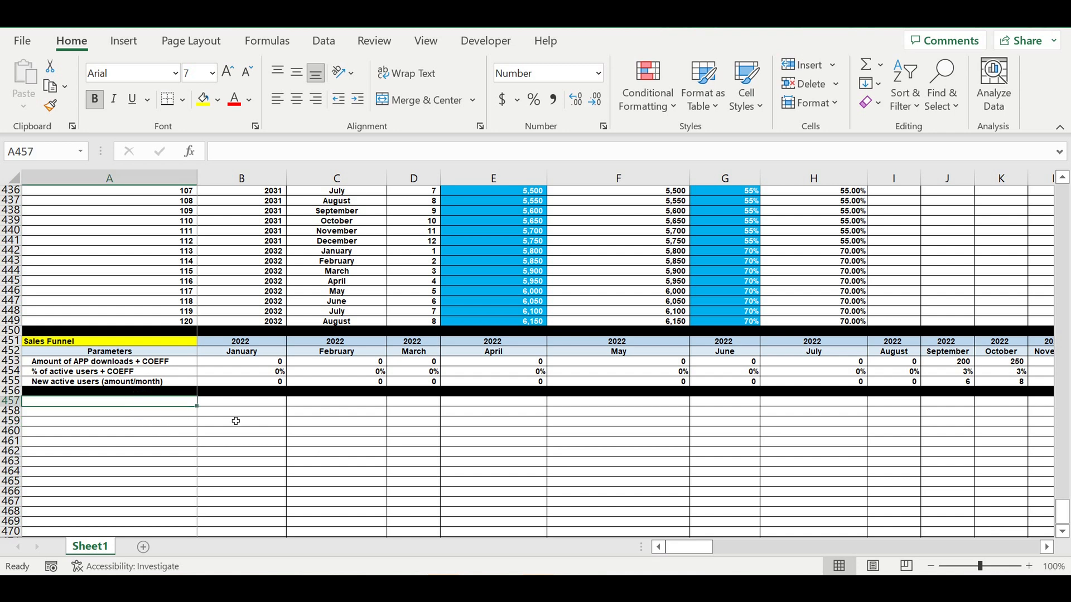
text(User)
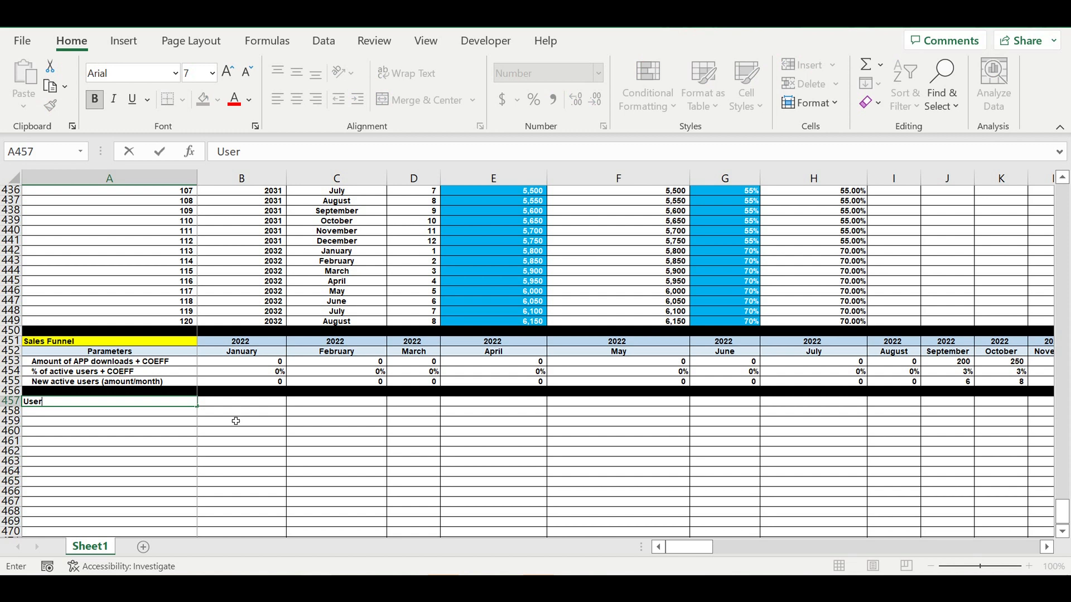
text(types)
click(239, 152)
click(243, 151)
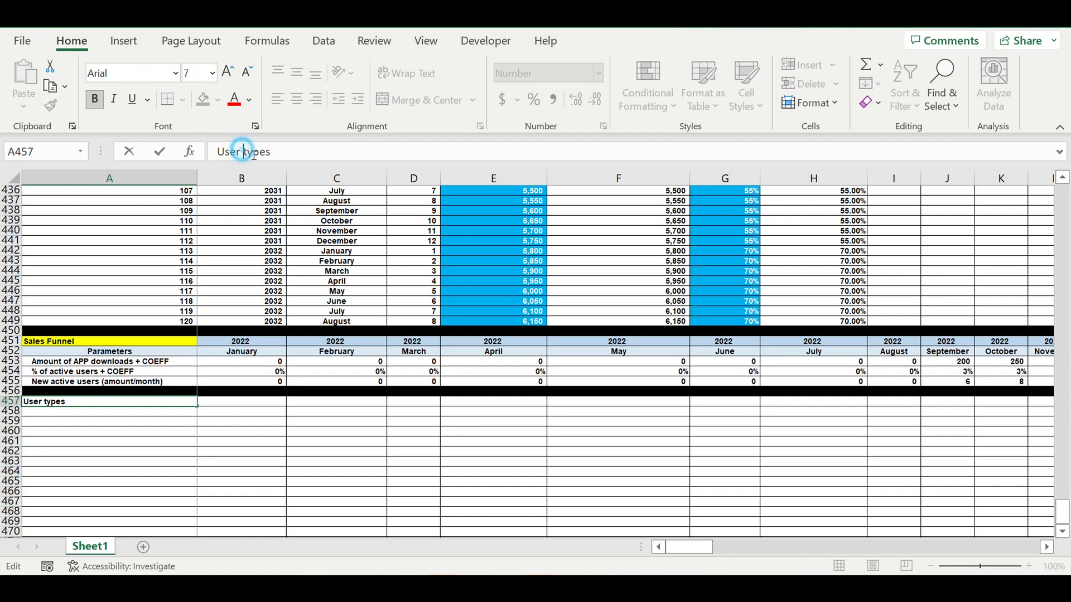
text(s)
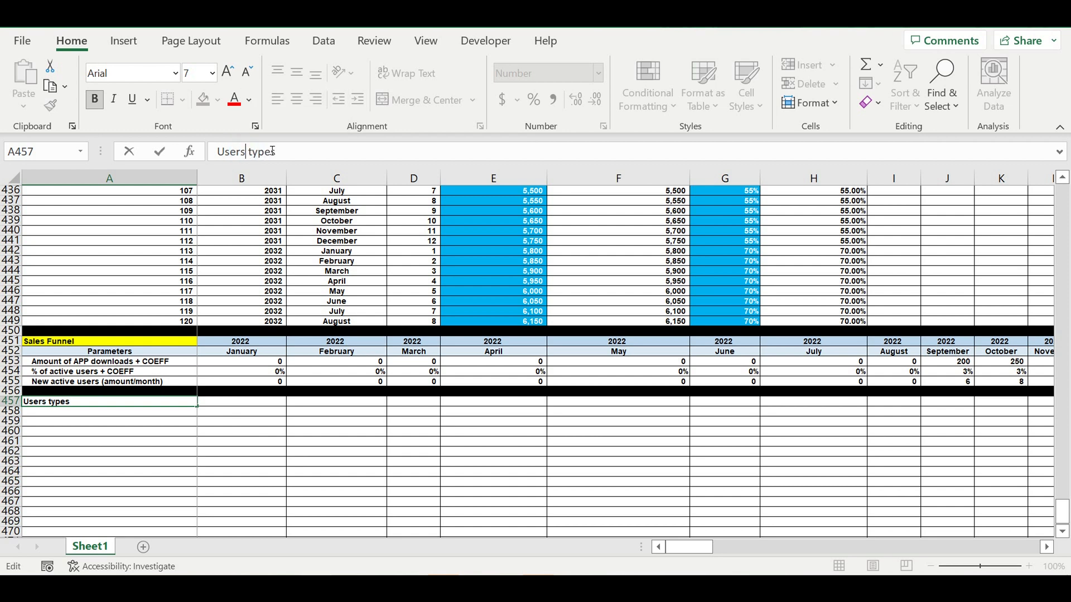
key(Return)
Format the "Users types" title cell with a purple fill and white text.
click(162, 404)
click(217, 102)
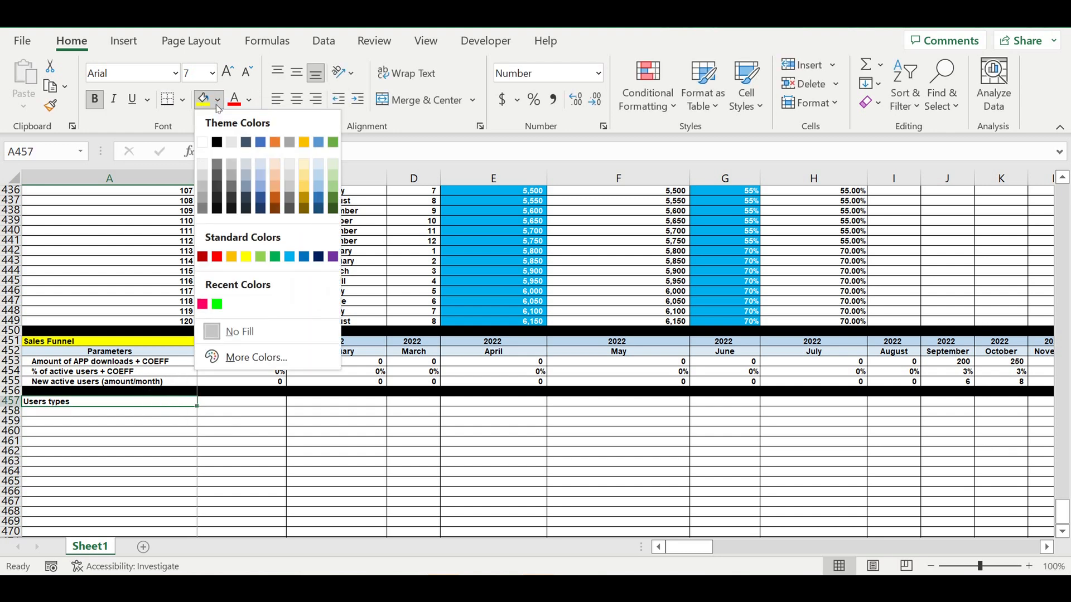
click(334, 257)
click(249, 100)
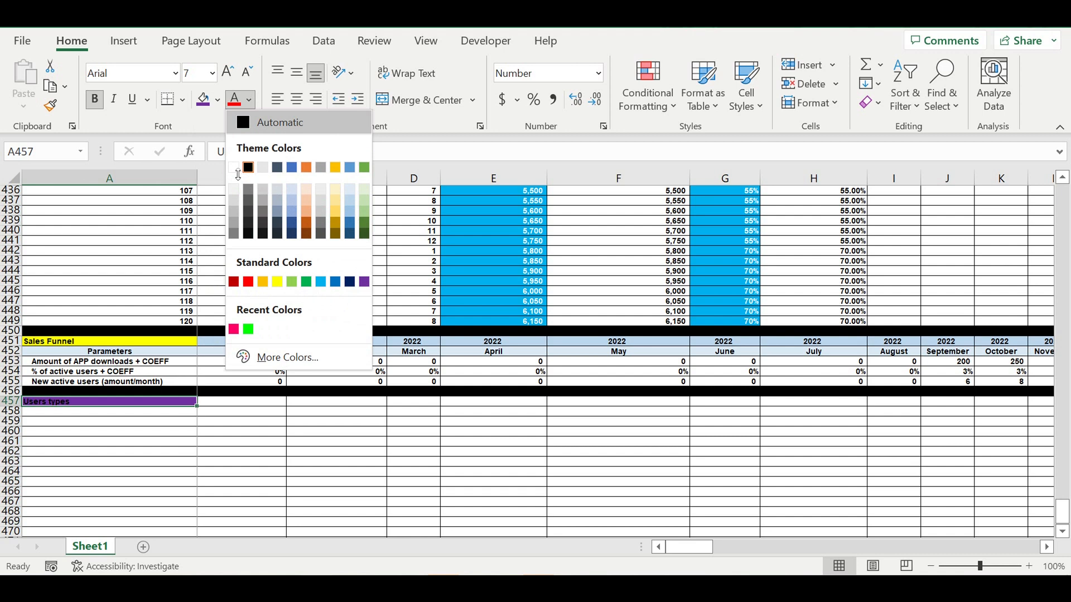
click(238, 172)
click(148, 492)
Enter the column headers "Type of user" in A458 and "ON/OFF" in B458.
click(179, 411)
text(Ty)
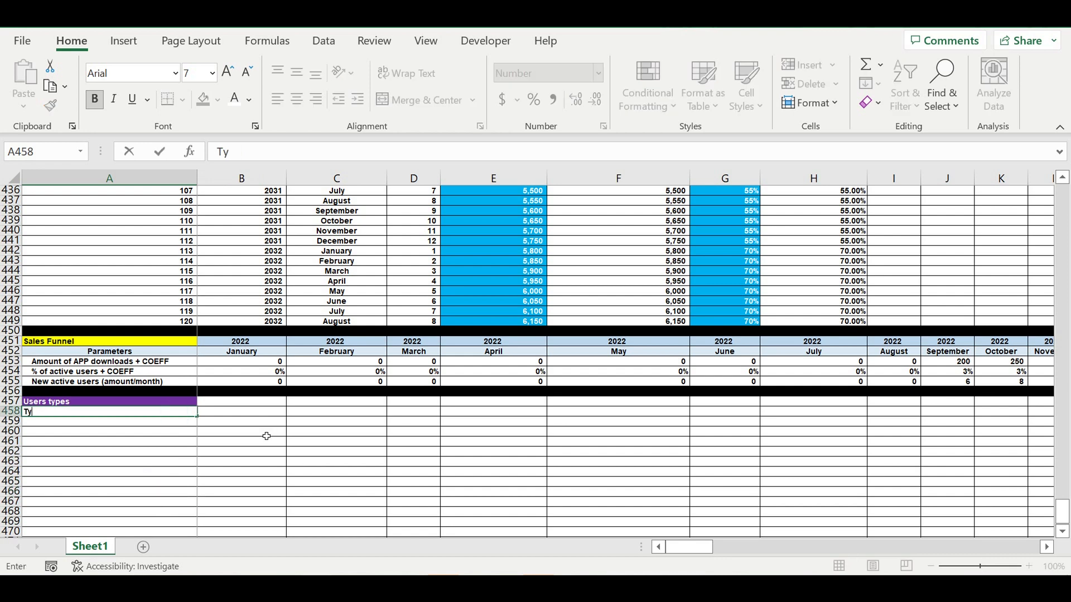
text(pe of user)
key(Return)
click(228, 416)
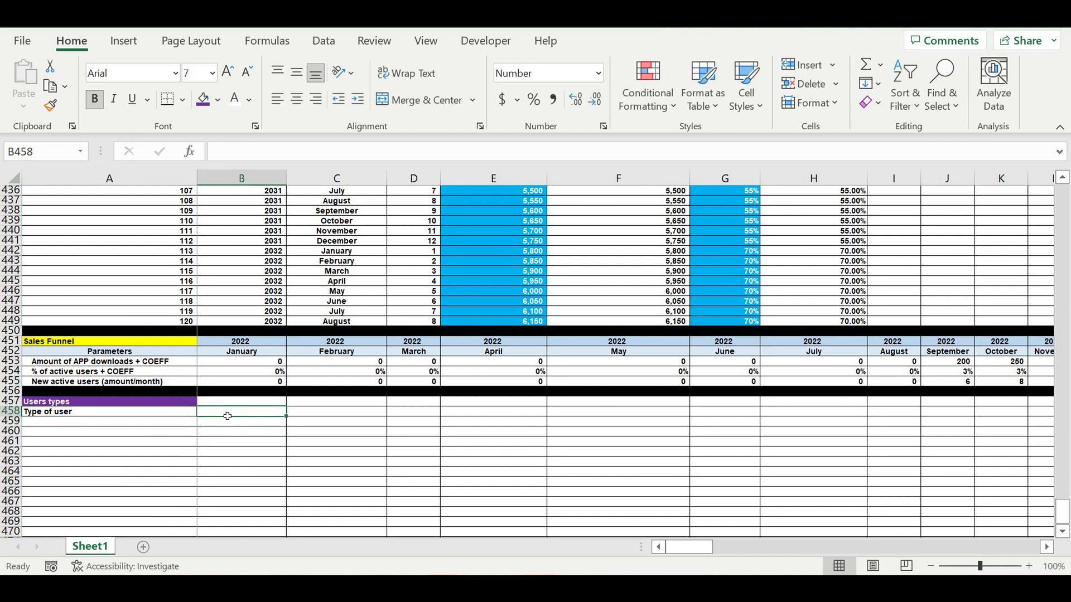
text(O)
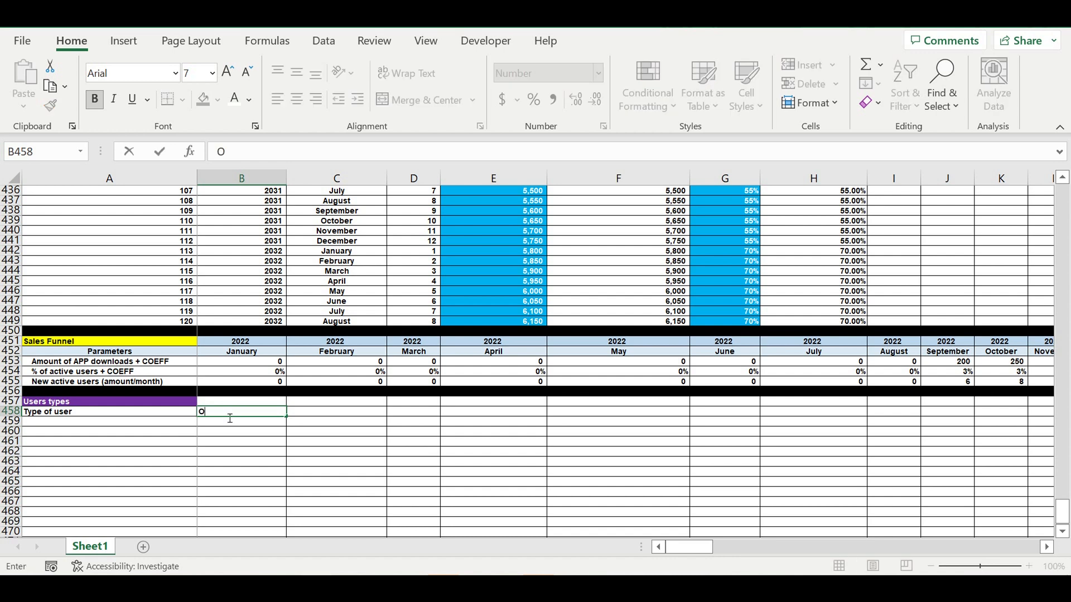
text(N/OFF)
key(Return)
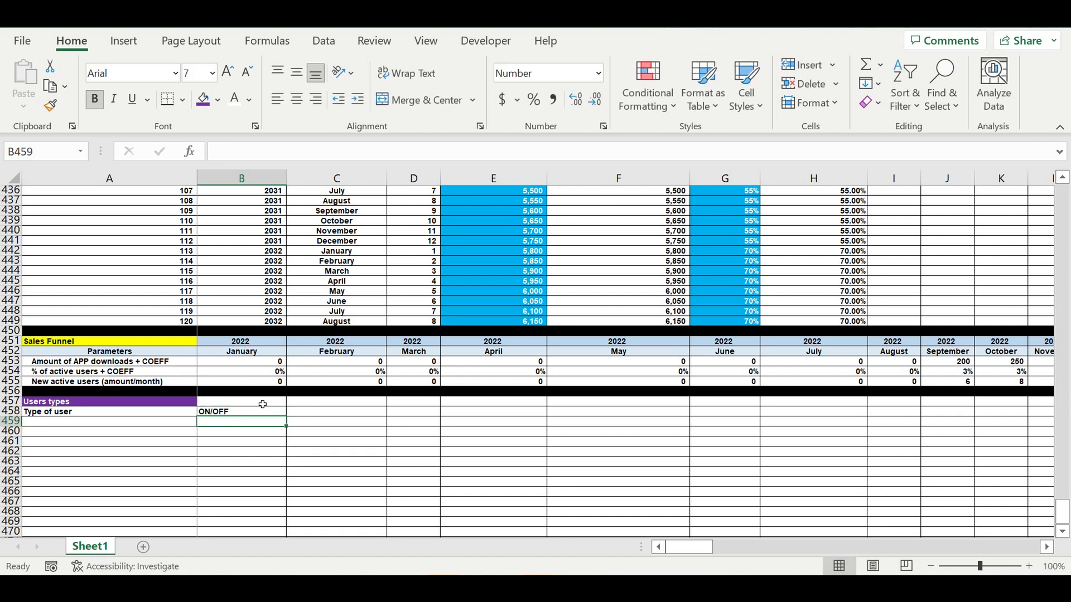
Copy the ON/OFF header from B458 into C458 and center both cells.
click(271, 413)
drag(290, 420, 390, 424)
click(297, 99)
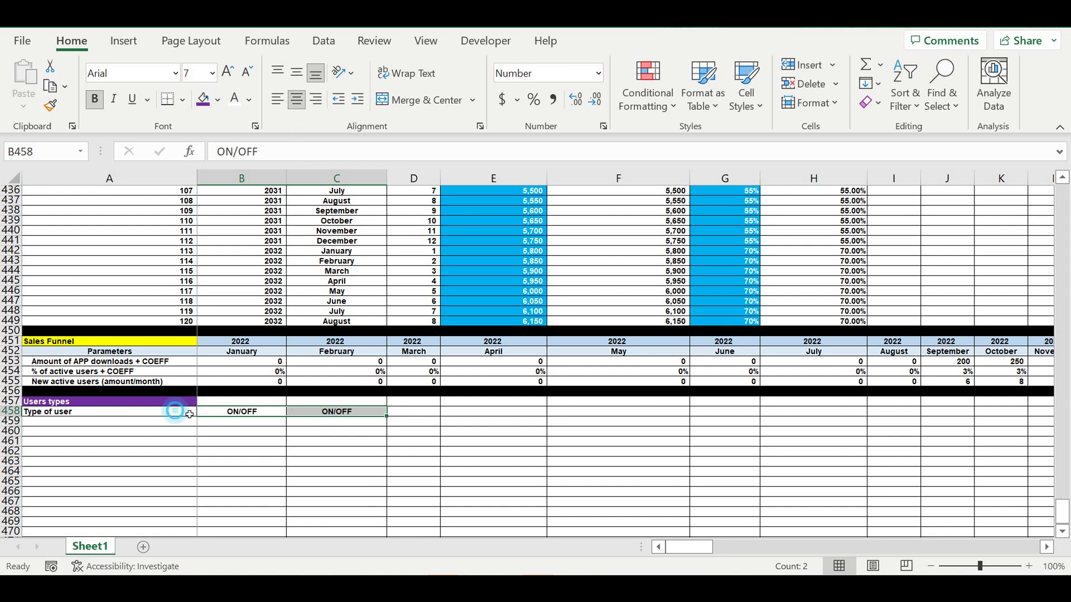
Center the header cells A458:C458 and give them a pale blue fill.
drag(183, 418, 340, 415)
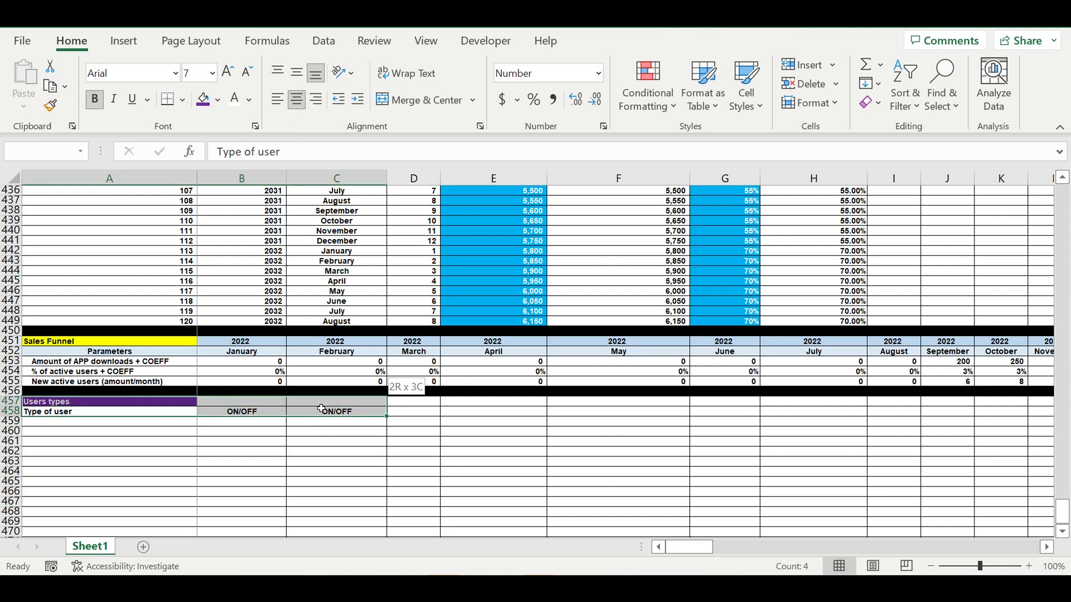
click(306, 99)
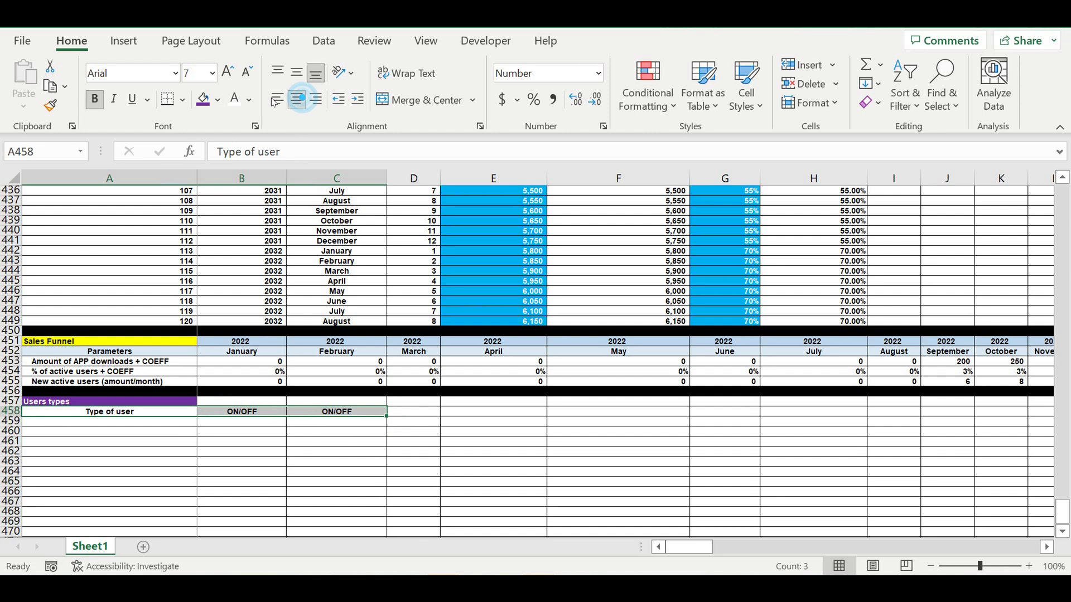
click(217, 100)
click(319, 167)
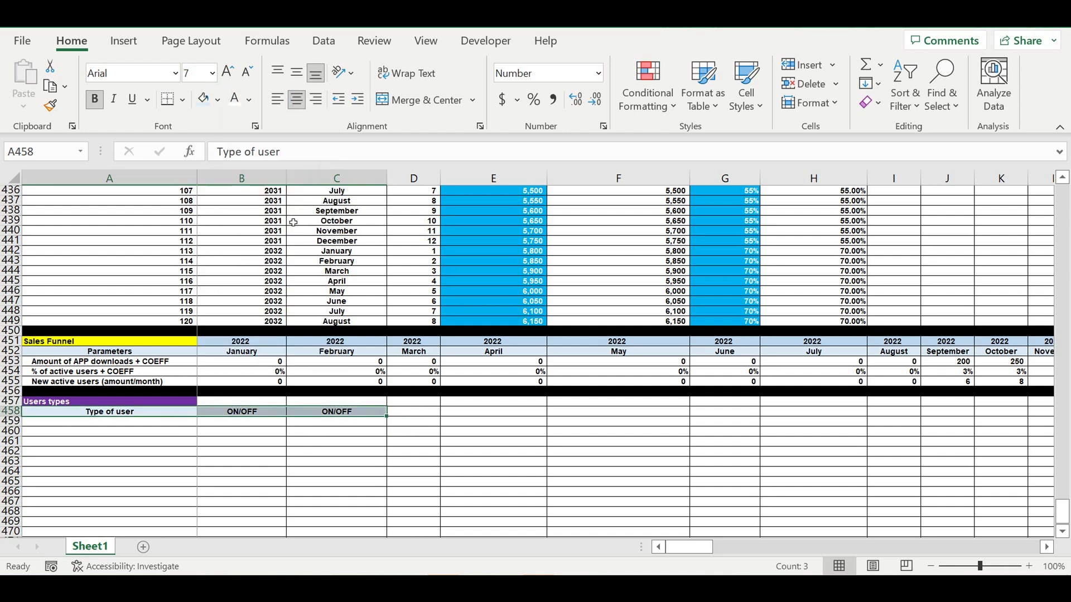
Enter the first user label "User type 1" in cell A459.
click(171, 422)
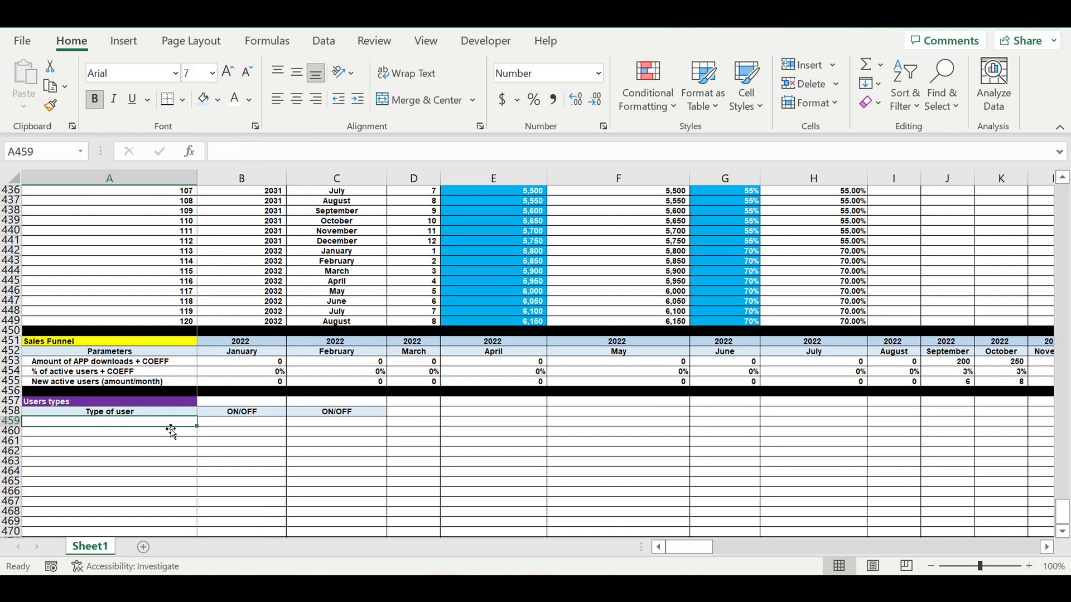
click(160, 441)
click(163, 425)
text(User type)
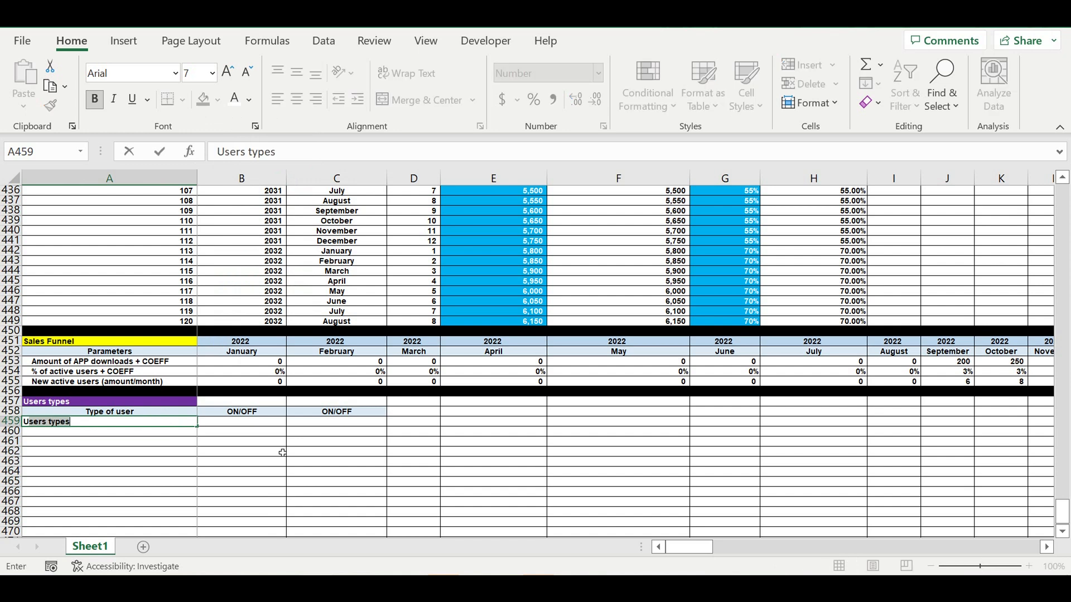
text( 1)
key(ctrl+Return)
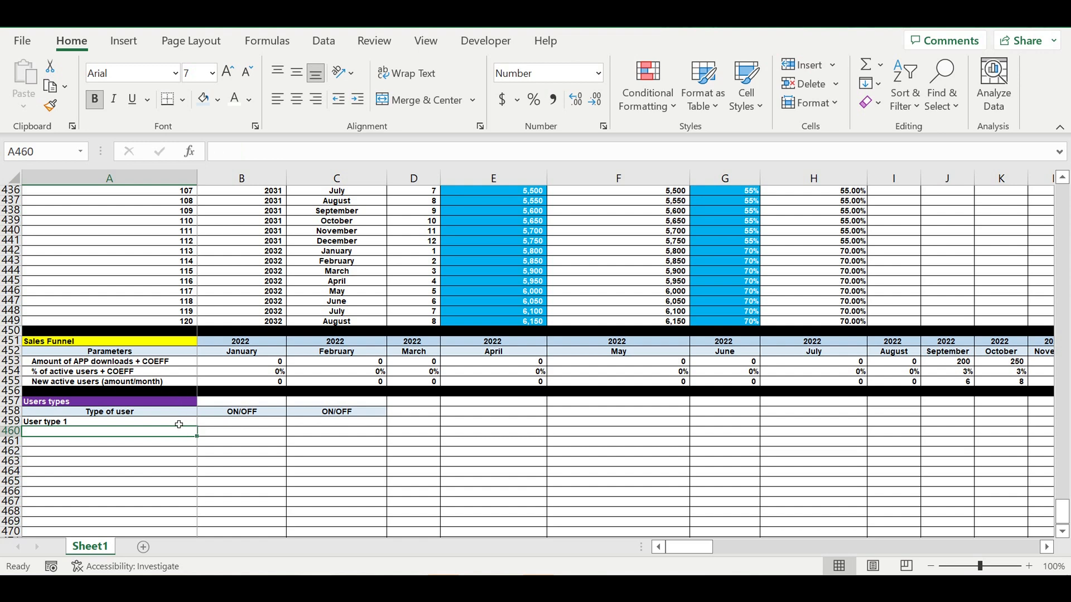
Format the "User type 1" cell with white text and a bright blue fill.
click(235, 101)
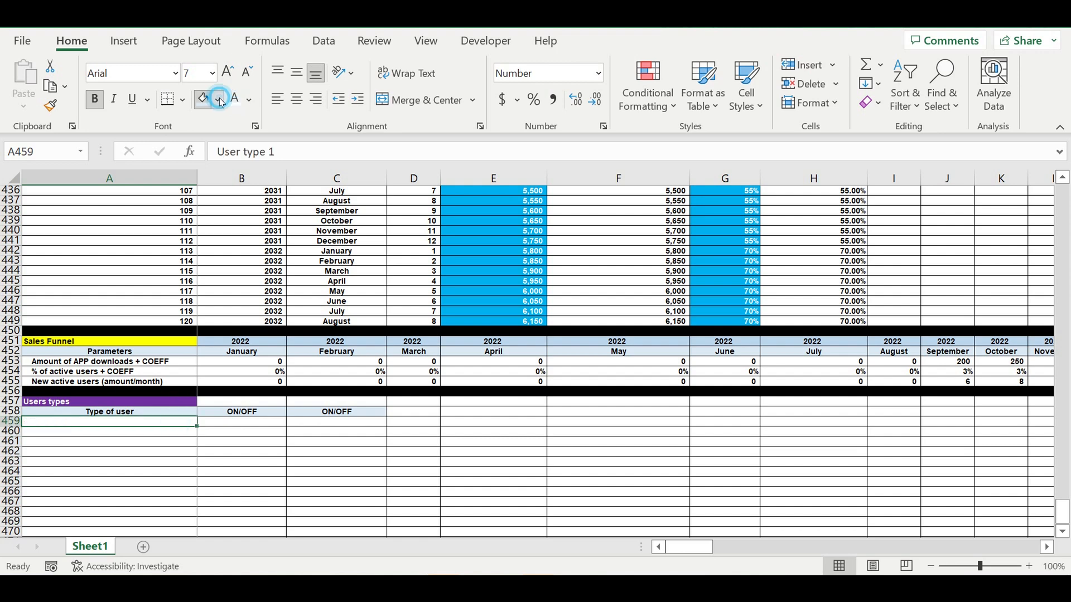
click(217, 99)
click(289, 257)
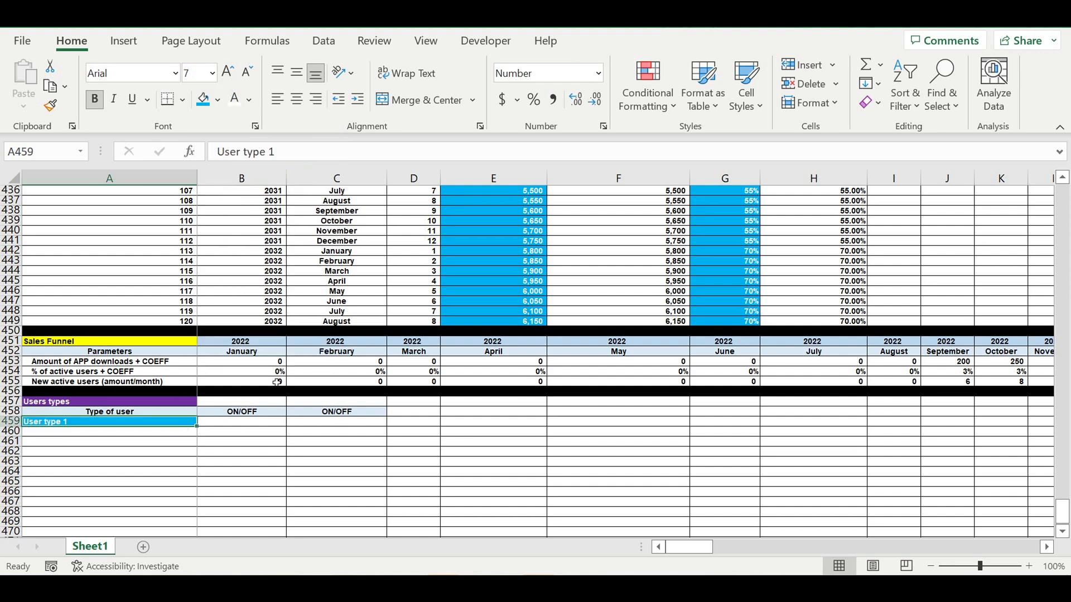
Extend the user type series from A459 down to "User type 21" in row 479.
scroll(275, 376, down, 3)
drag(198, 337, 198, 534)
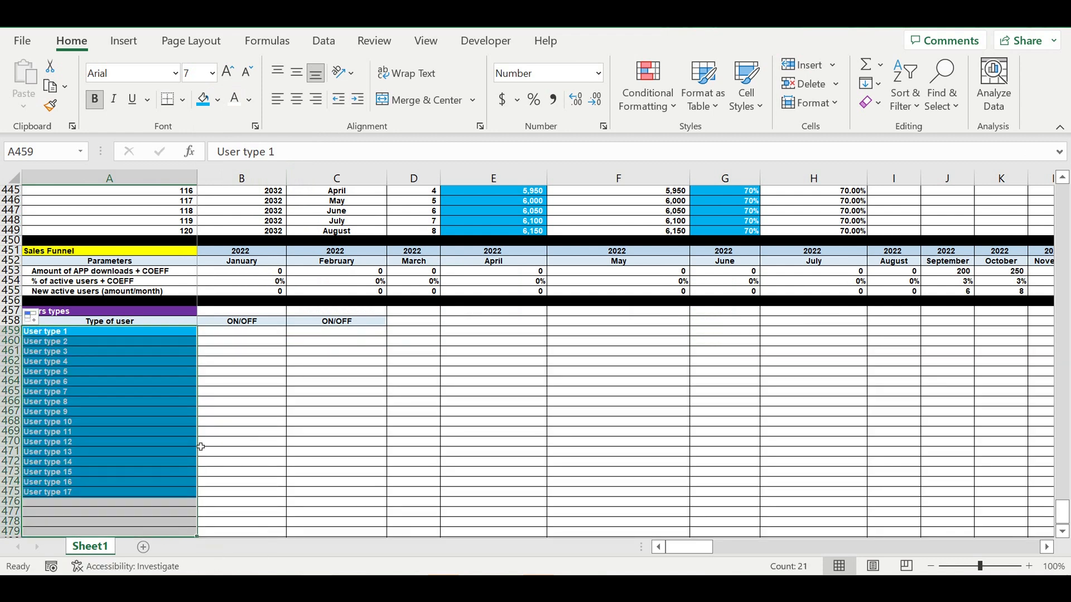
click(241, 392)
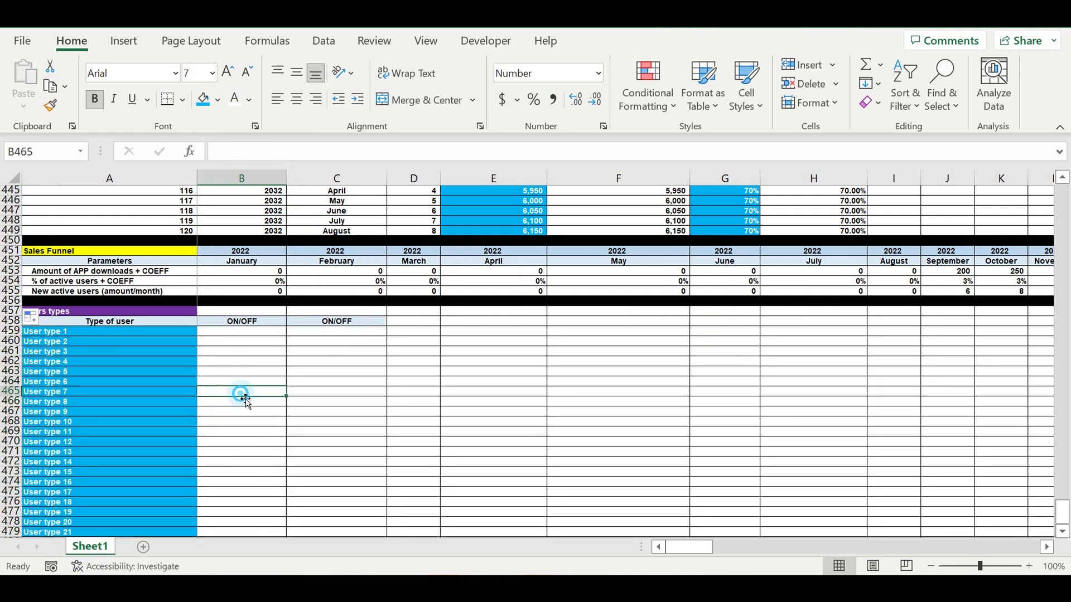
Add list data validation to cell B459 with the source =$E$1:$E$2.
click(248, 338)
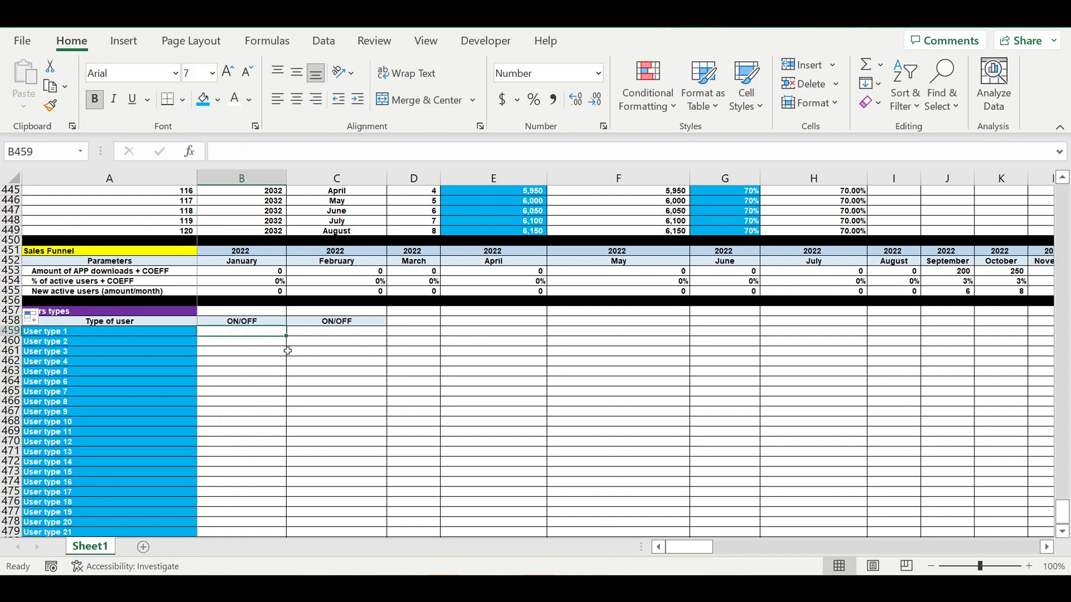
click(427, 42)
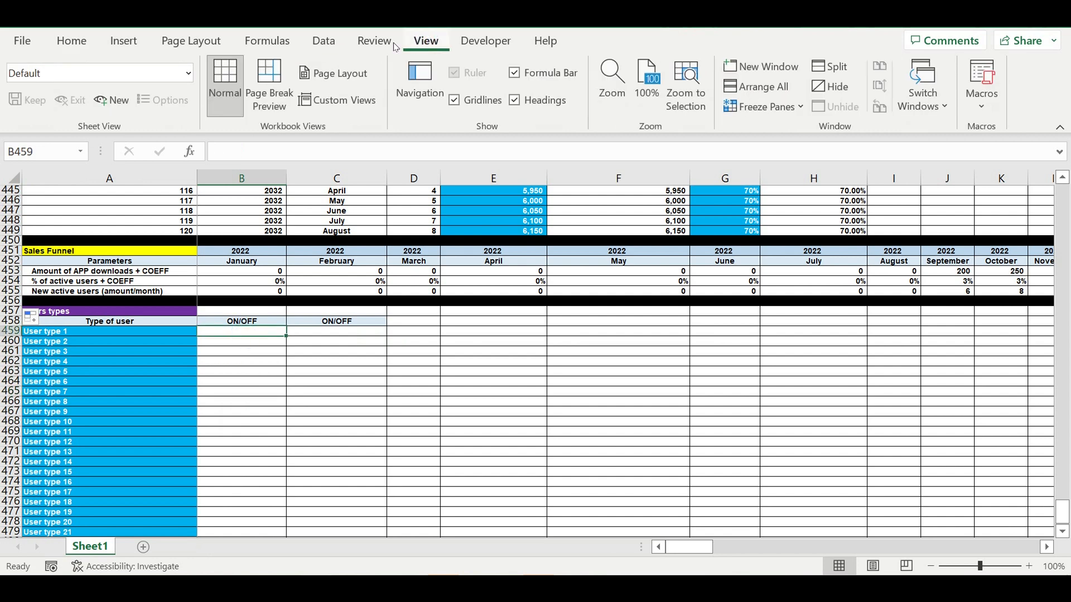
click(321, 41)
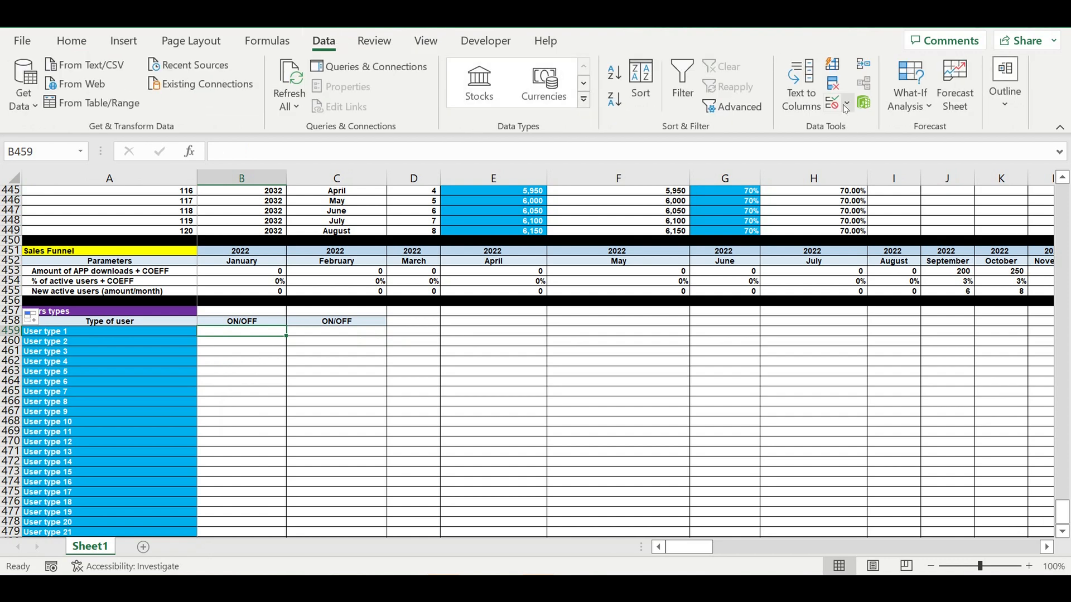
click(839, 103)
click(853, 127)
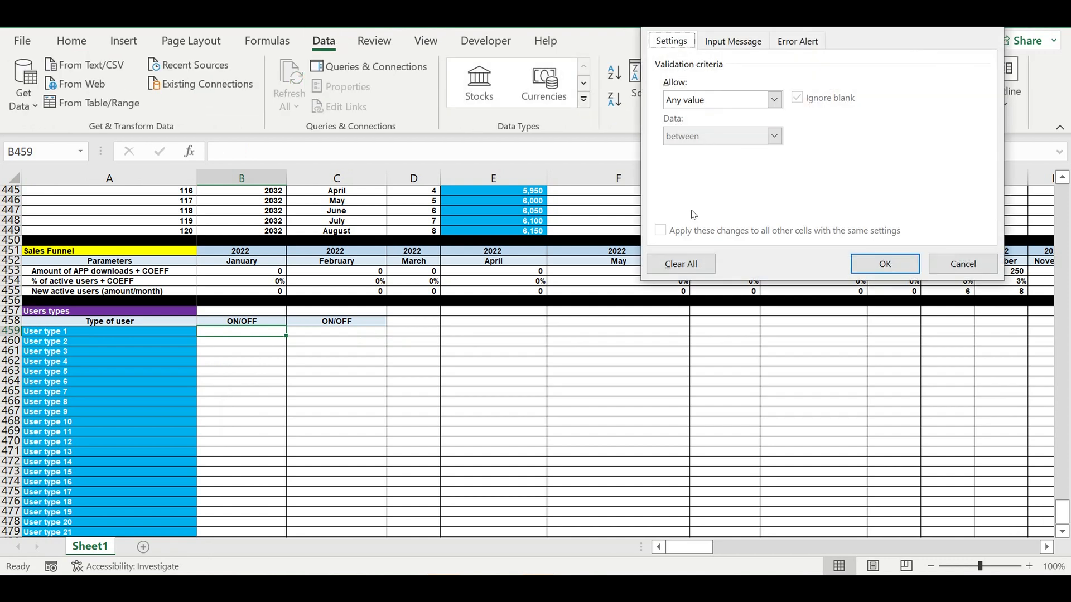
click(775, 100)
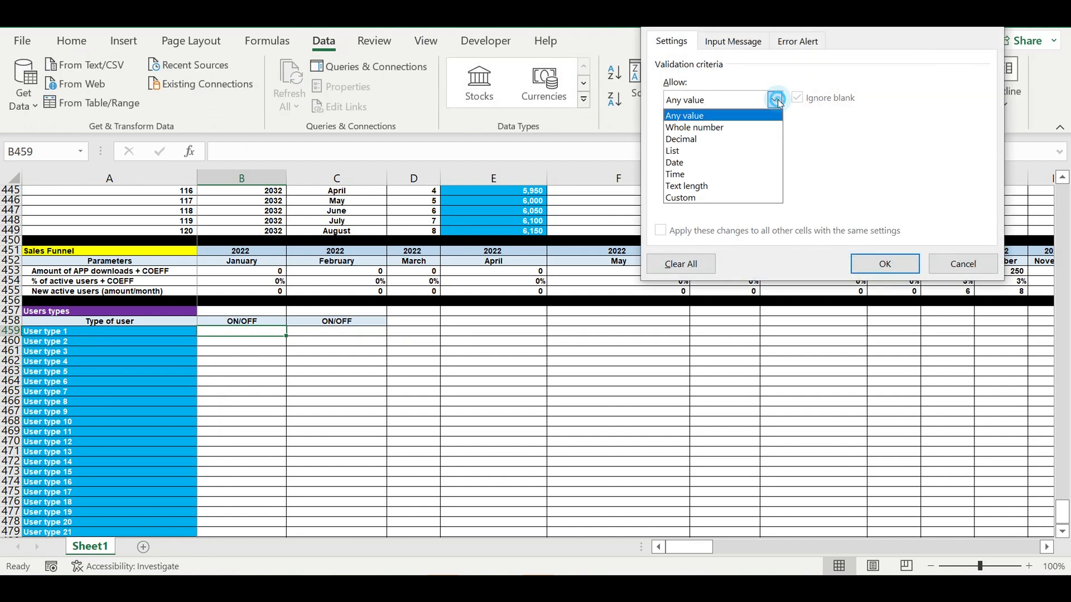
click(703, 149)
click(887, 171)
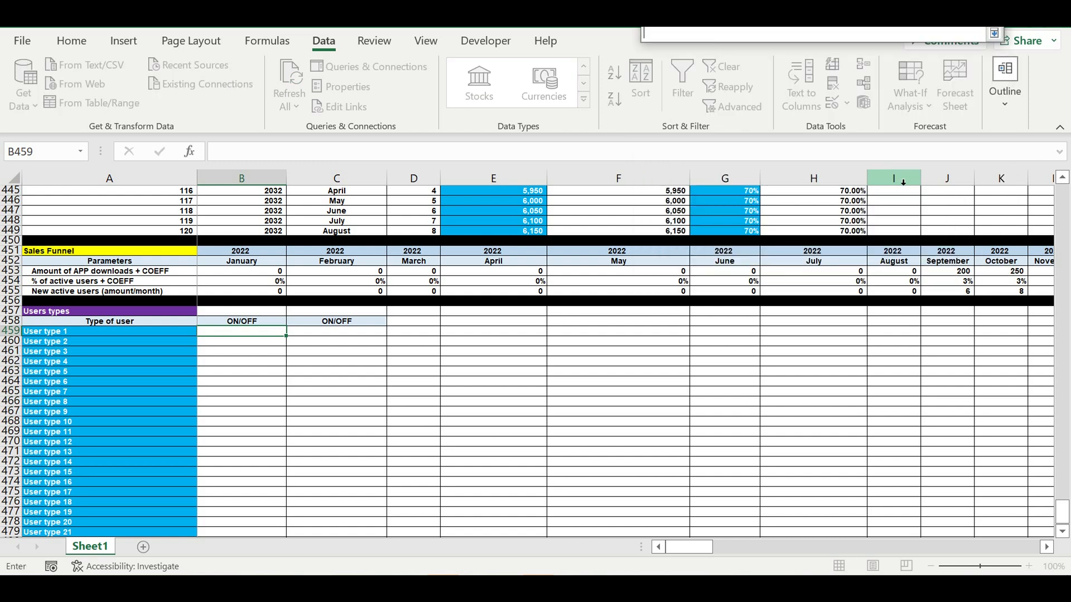
drag(1061, 515, 1061, 193)
drag(466, 191, 501, 202)
key(Return)
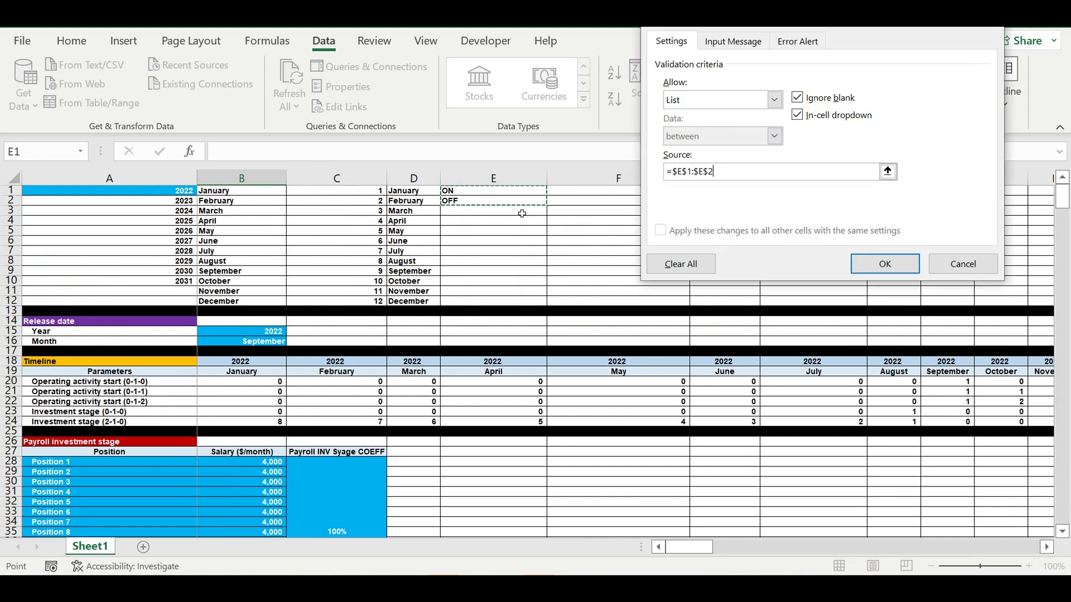
key(Return)
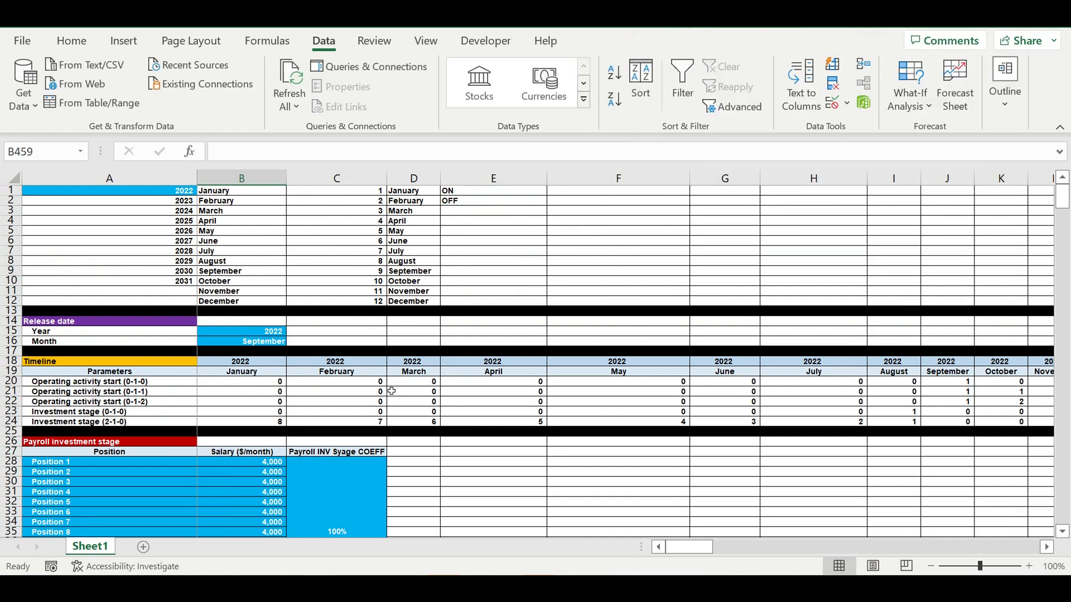
Choose ON from the validation list in B459 for User type 1.
key(Down)
scroll(372, 422, down, 2)
click(267, 462)
click(289, 462)
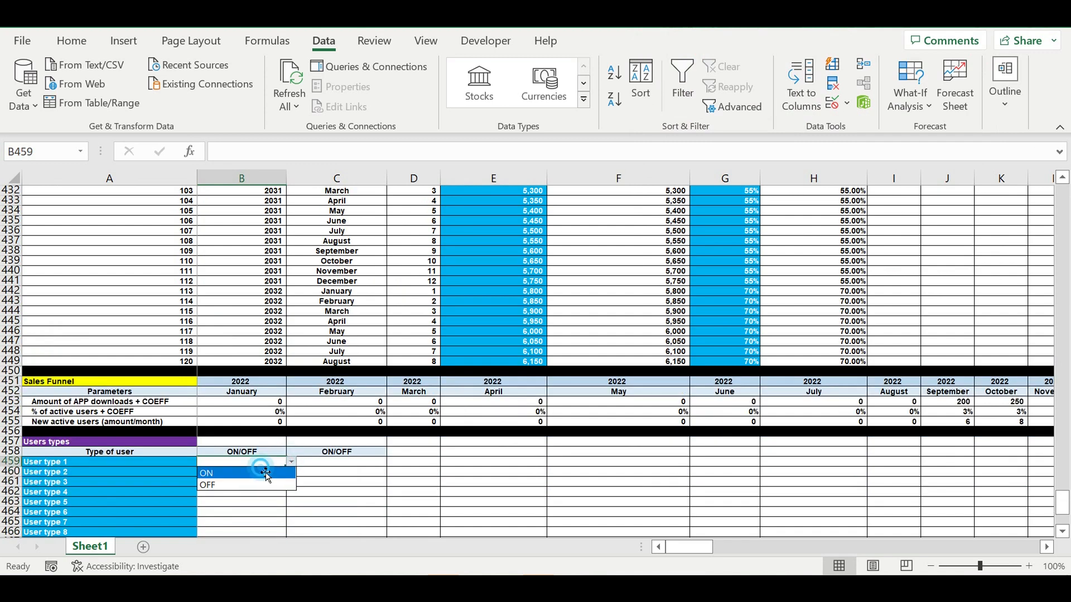
click(263, 471)
Center the value in B459 and format it with a bright blue fill and white text.
click(66, 39)
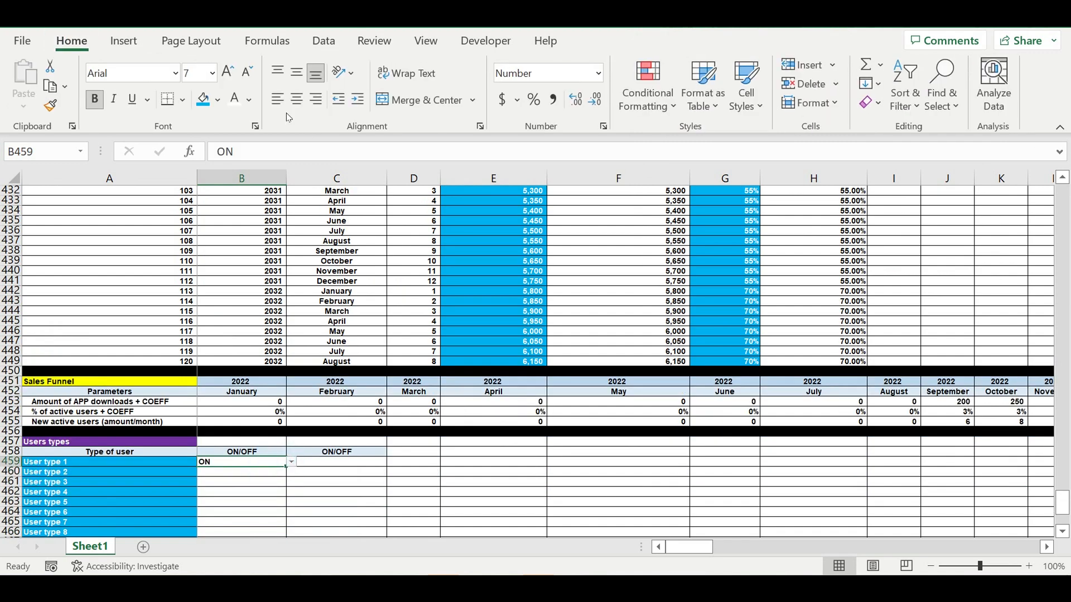
click(295, 101)
click(202, 99)
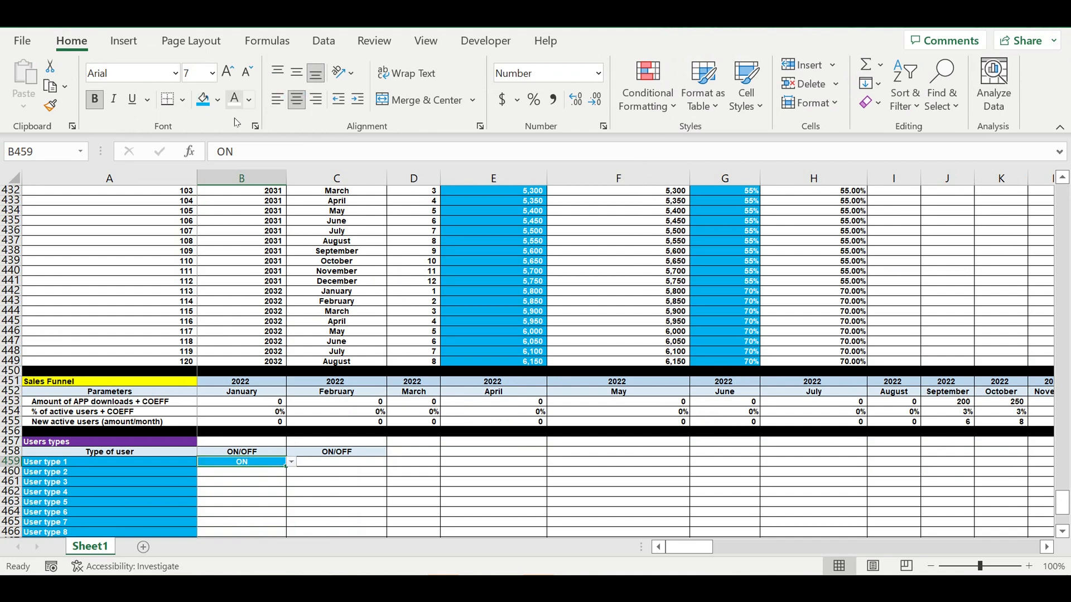
Copy the ON switch from B459 down to User type 21 in B479.
scroll(390, 387, down, 1)
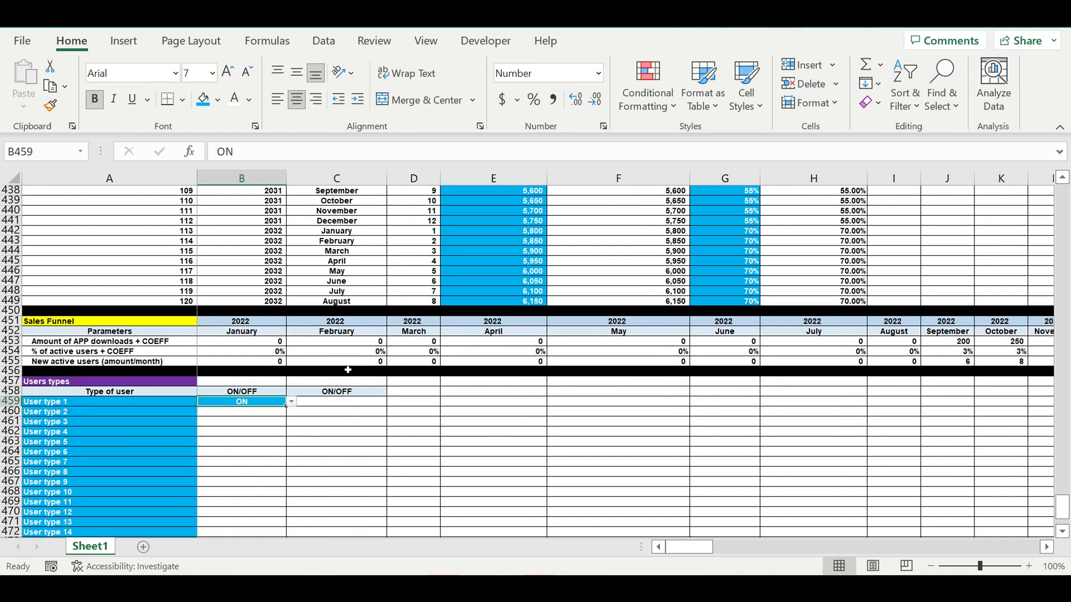
scroll(335, 368, down, 2)
drag(286, 375, 252, 527)
click(353, 384)
Enter the formula =IF(B459=$E$1,1,0) in C459 to convert User type 1's switch into 1 or 0.
click(337, 322)
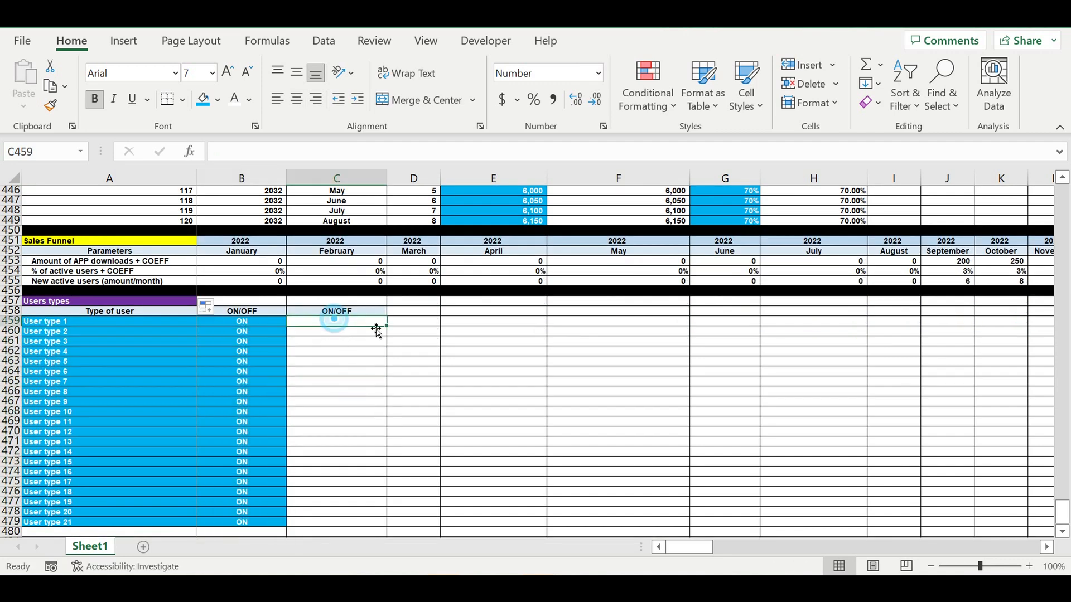
text(=if()
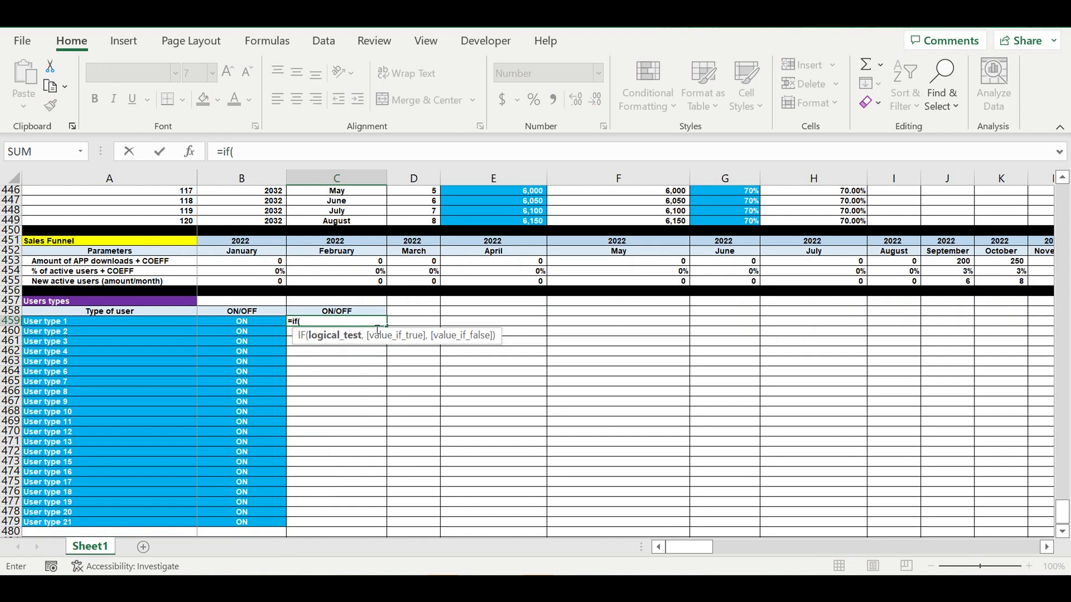
click(237, 323)
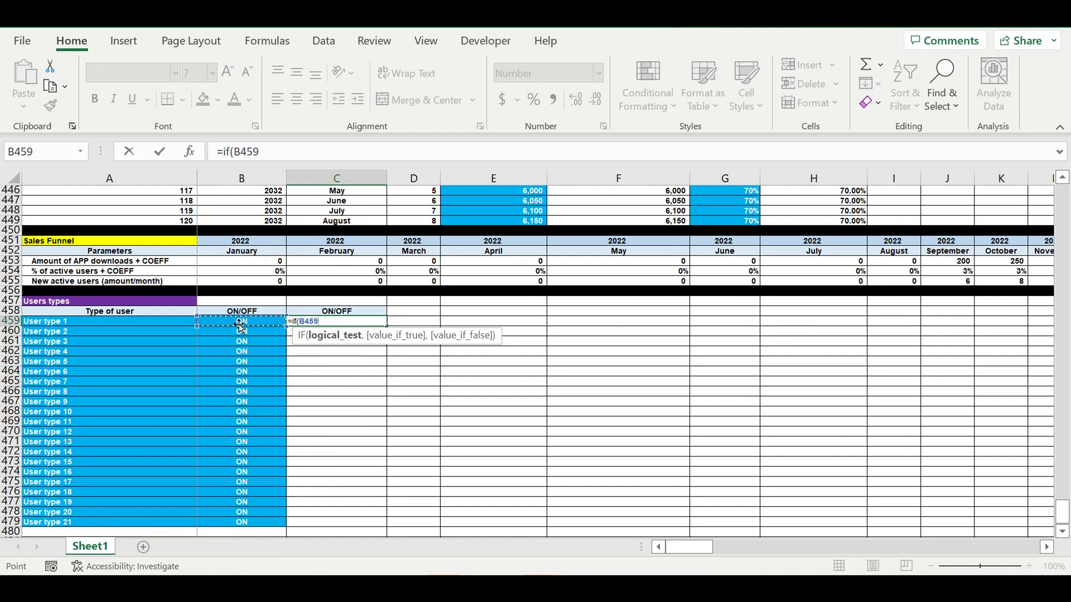
text(=)
drag(1060, 516, 1025, 97)
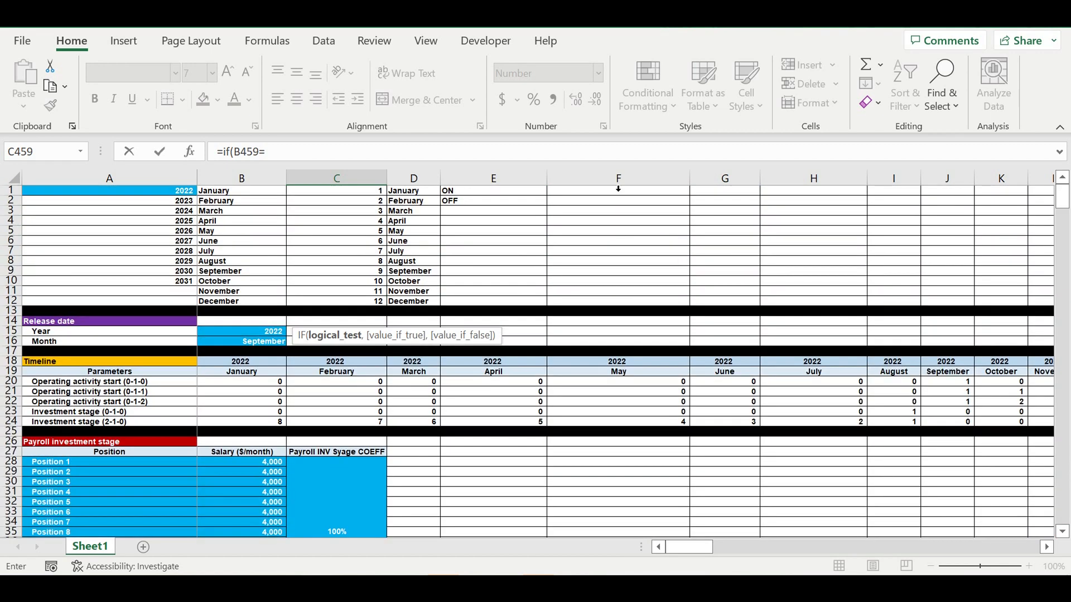
click(469, 192)
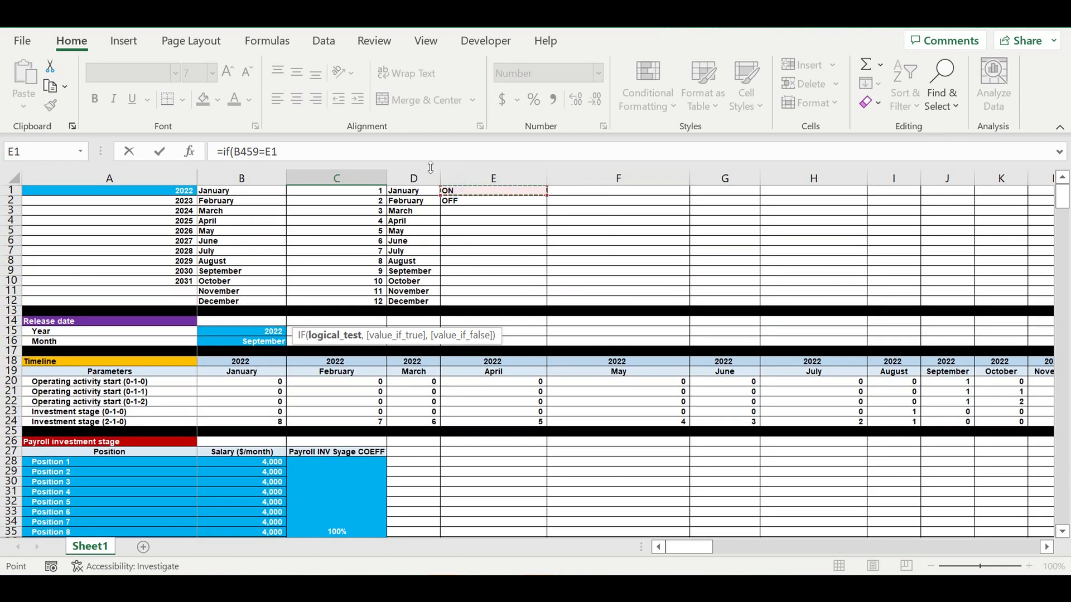
click(270, 151)
key(F4)
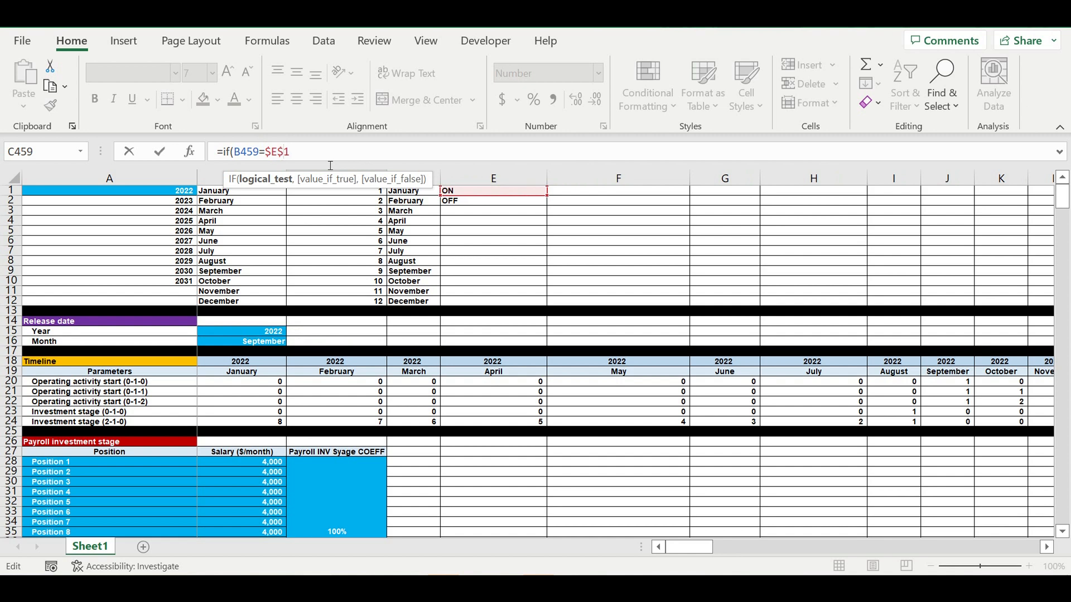
text(,1,0))
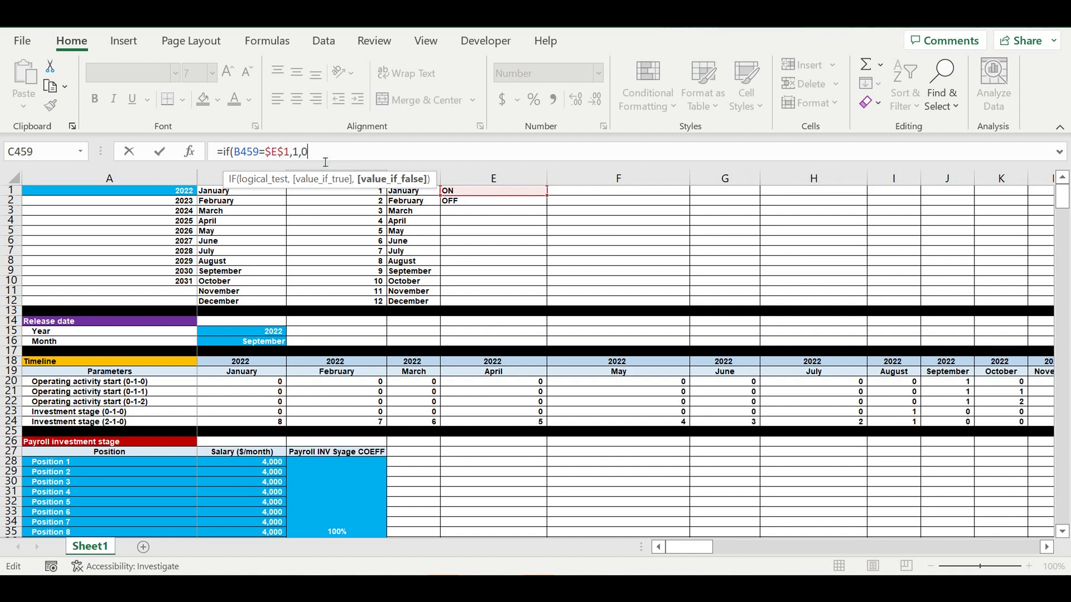
key(Return)
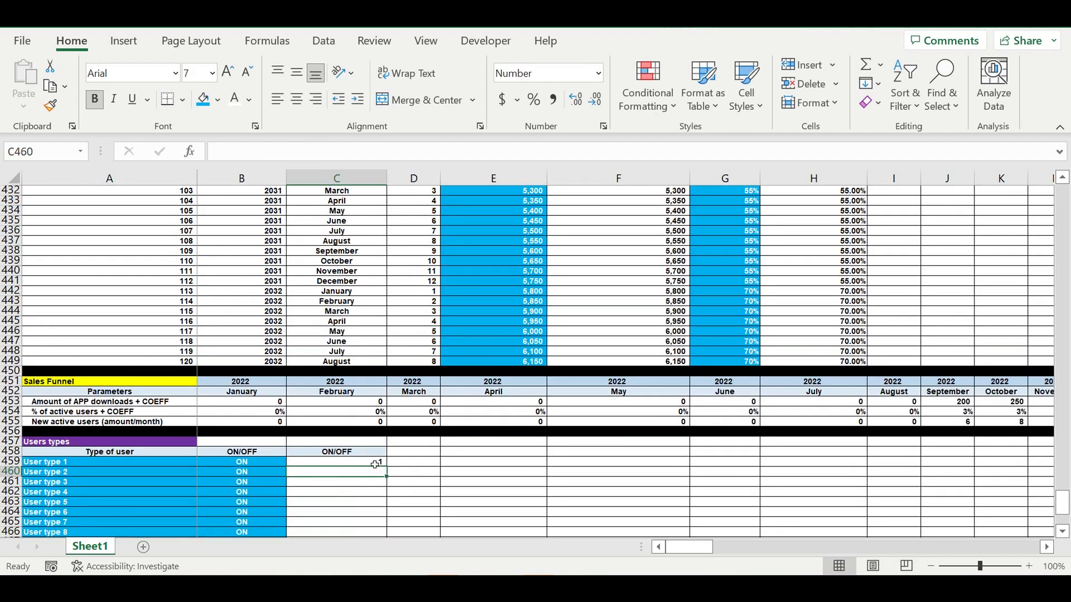
Copy the IF formula from C459 down to User type 21 in C479.
click(370, 463)
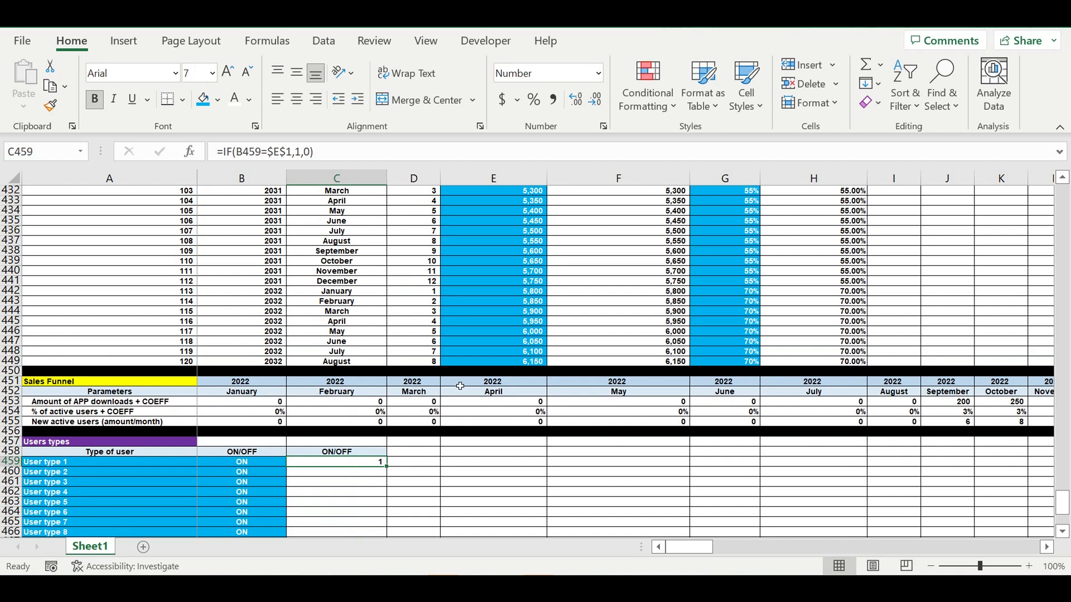
scroll(458, 384, down, 3)
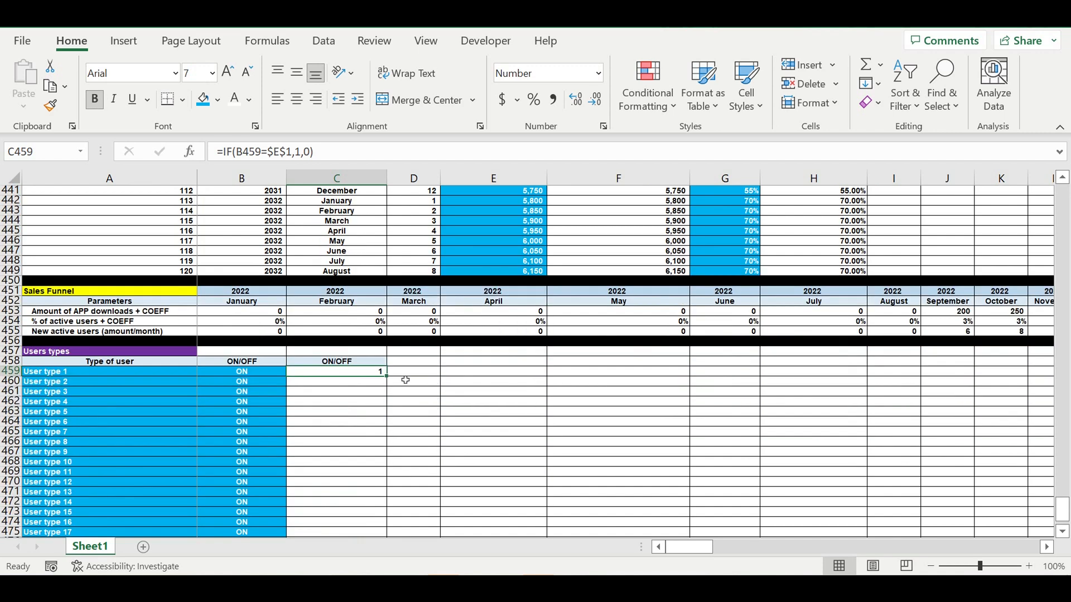
drag(387, 376, 346, 521)
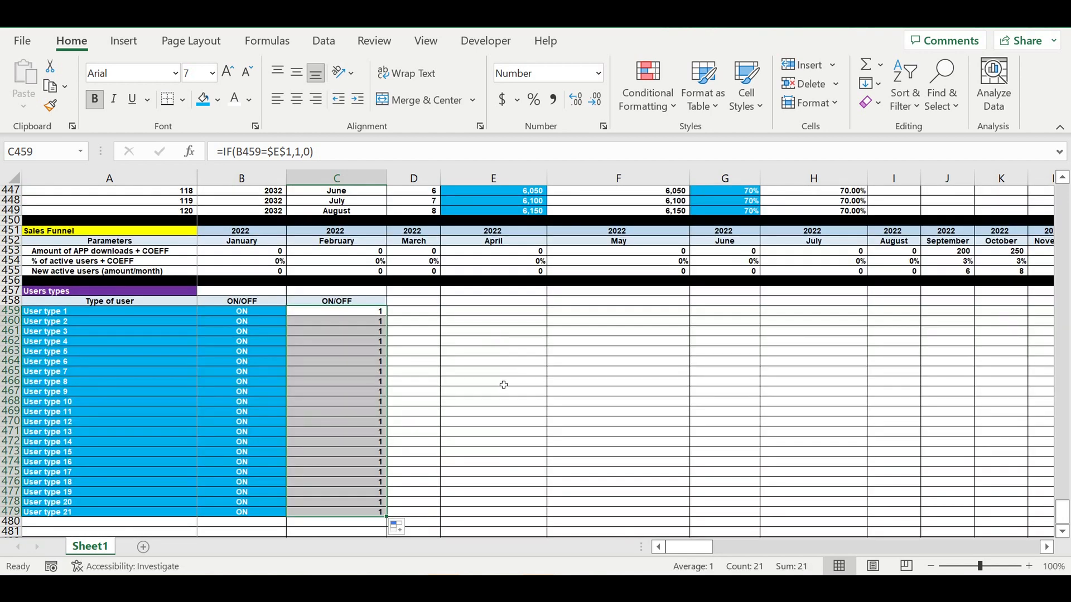
click(504, 385)
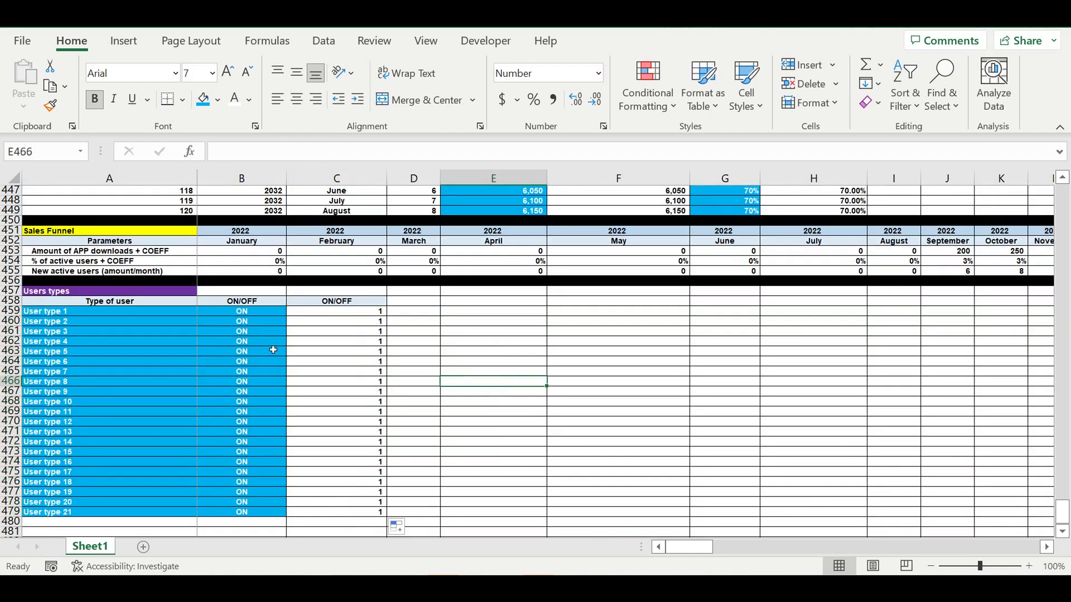
Test the switches by choosing OFF for User type 4 in B462 and copying it down to User type 14.
click(254, 343)
click(291, 342)
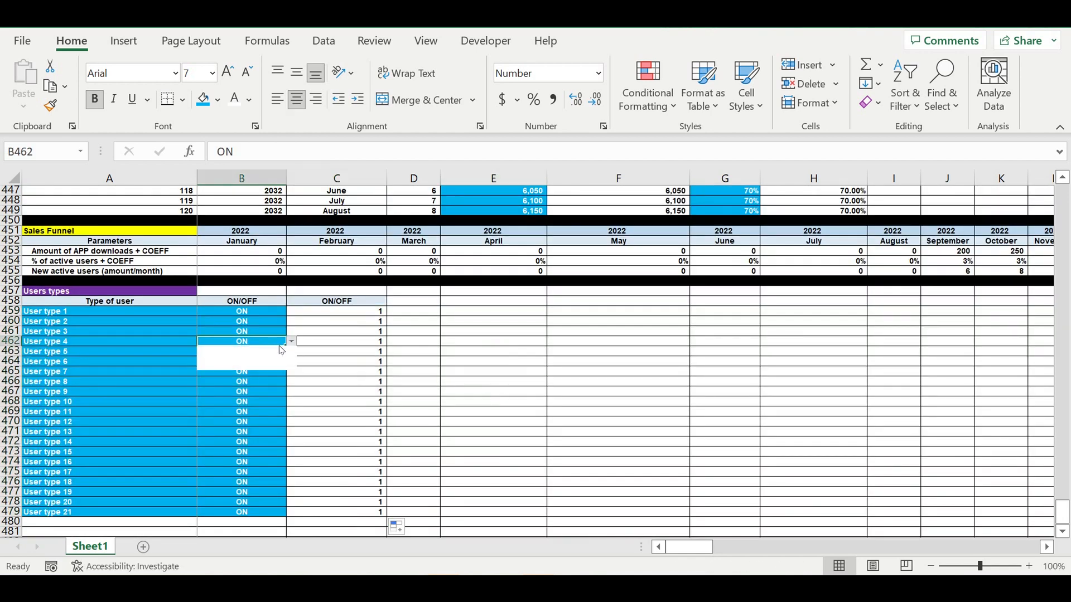
click(279, 360)
drag(286, 346, 318, 444)
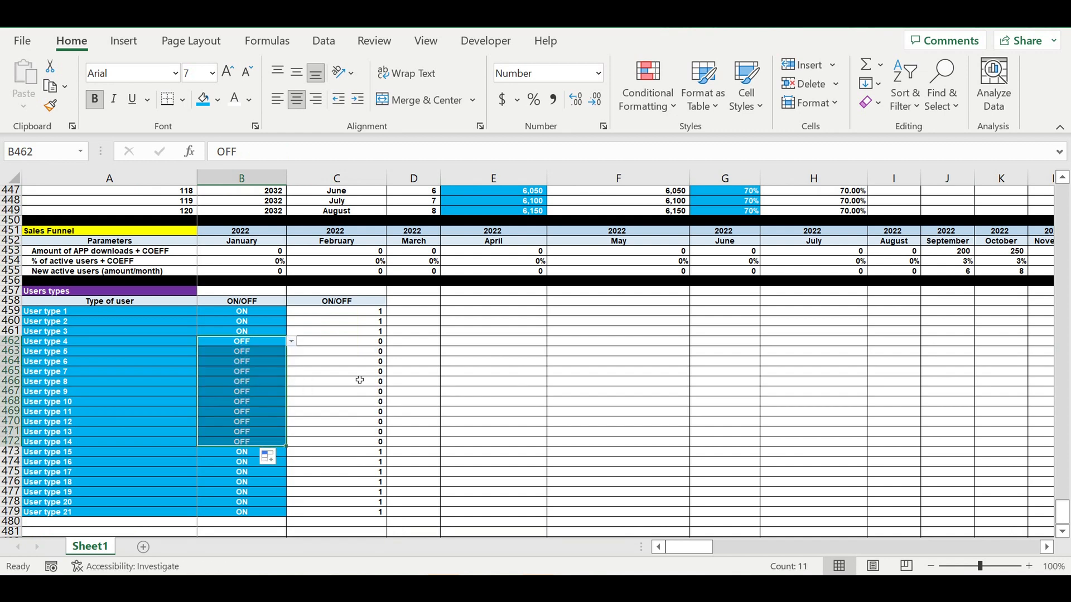
Restore the switched-off user types by copying ON from B461 down over the OFF cells.
click(237, 333)
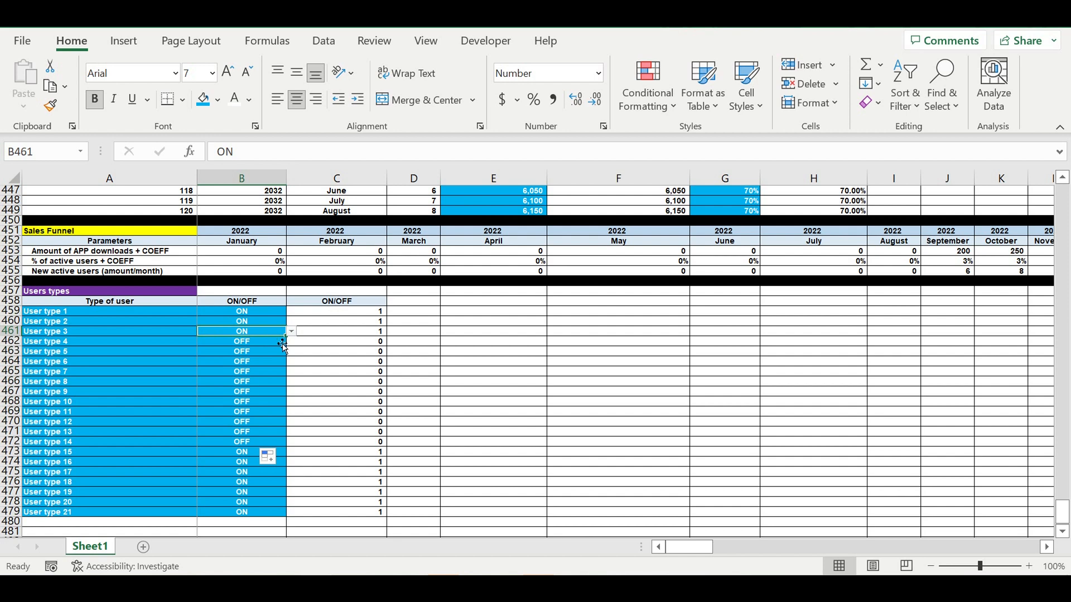
drag(286, 336, 286, 463)
click(493, 371)
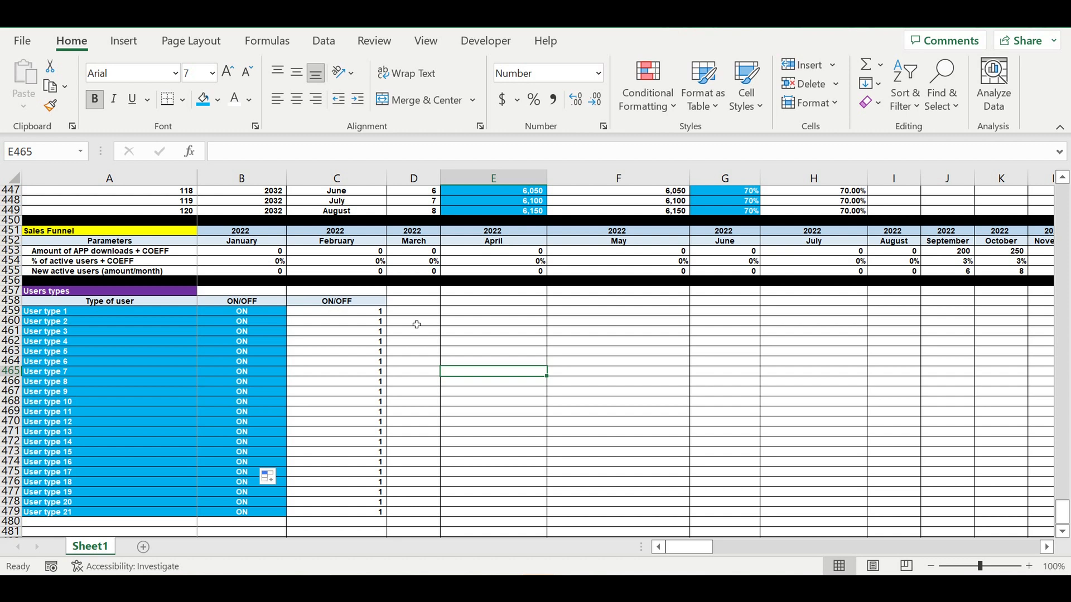
Extend the header formatting from C458 to D458, title it "Premium membership payment", and autofit column D.
click(377, 305)
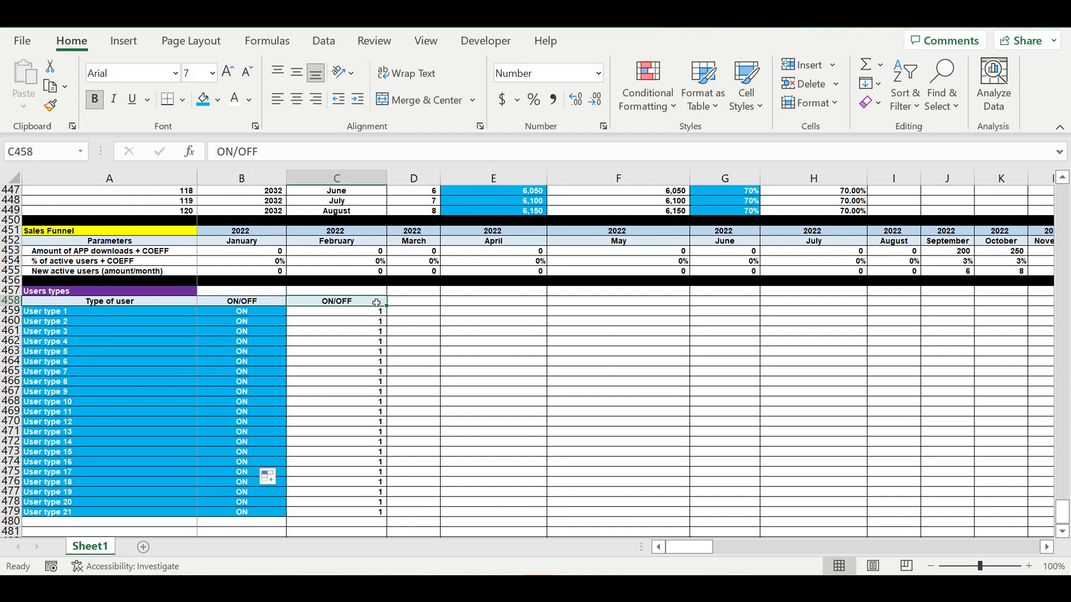
drag(393, 312, 430, 311)
click(423, 305)
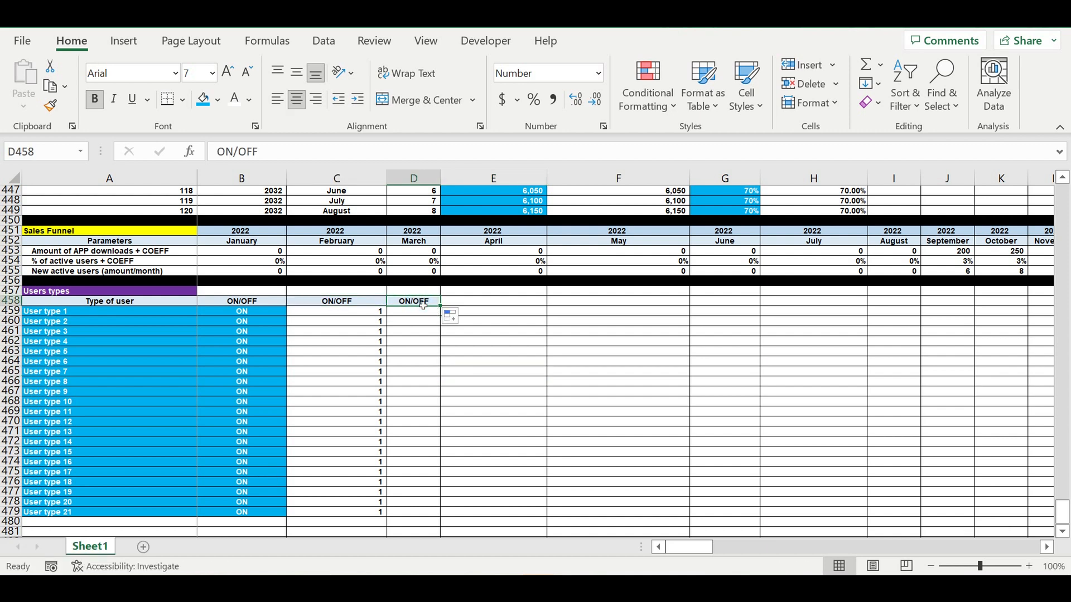
text(Premi)
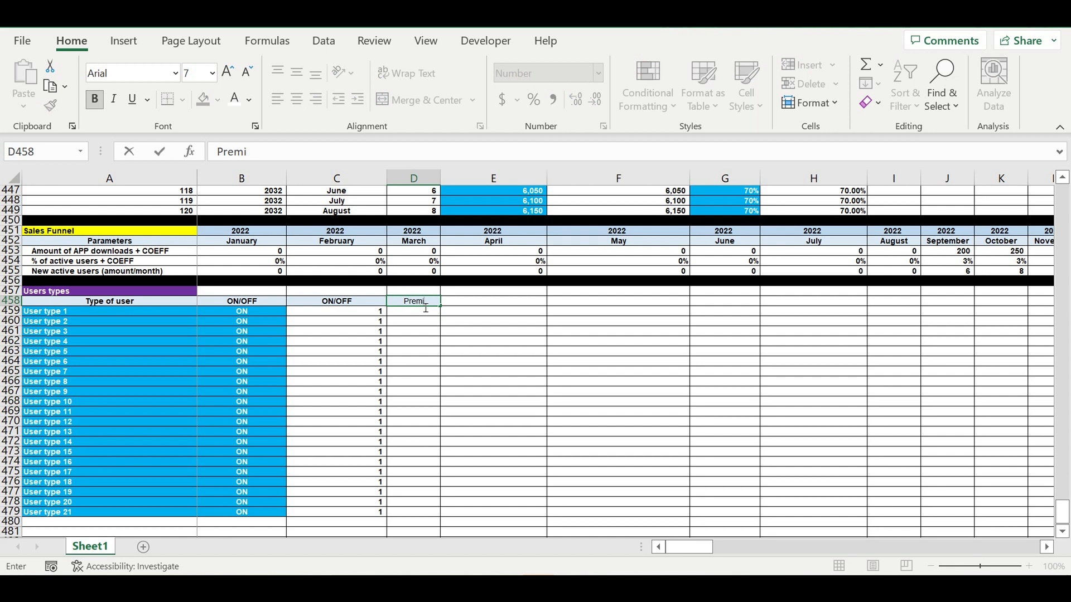
text(um member)
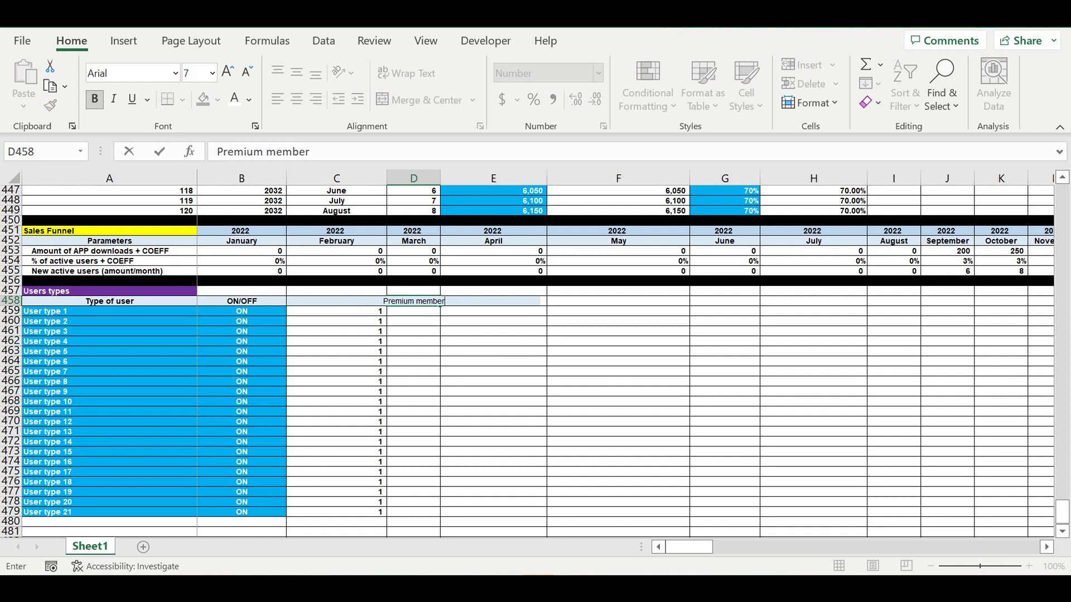
text(ship payment)
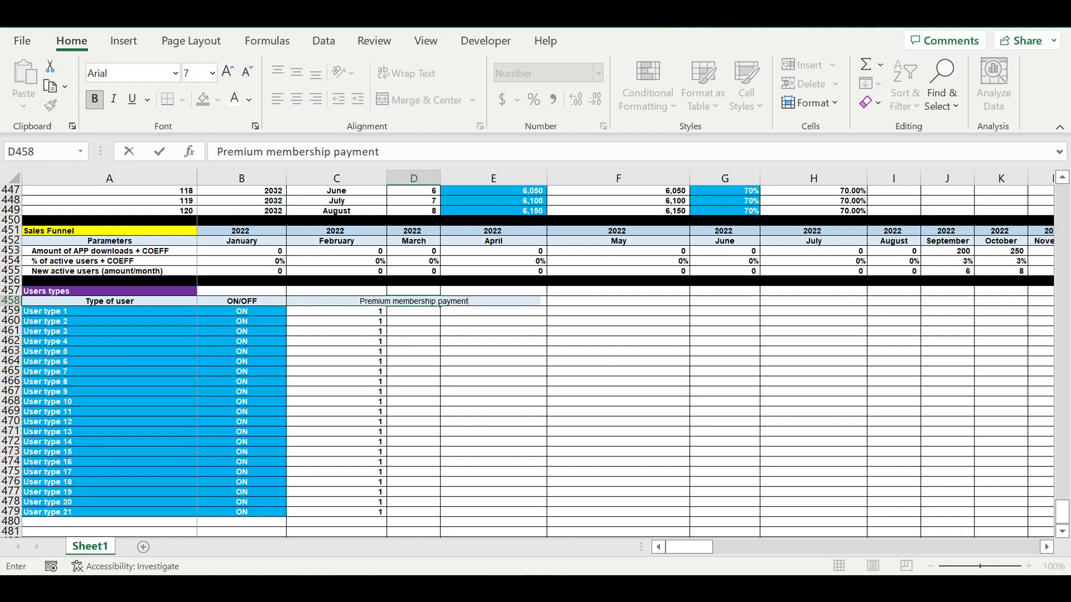
key(Return)
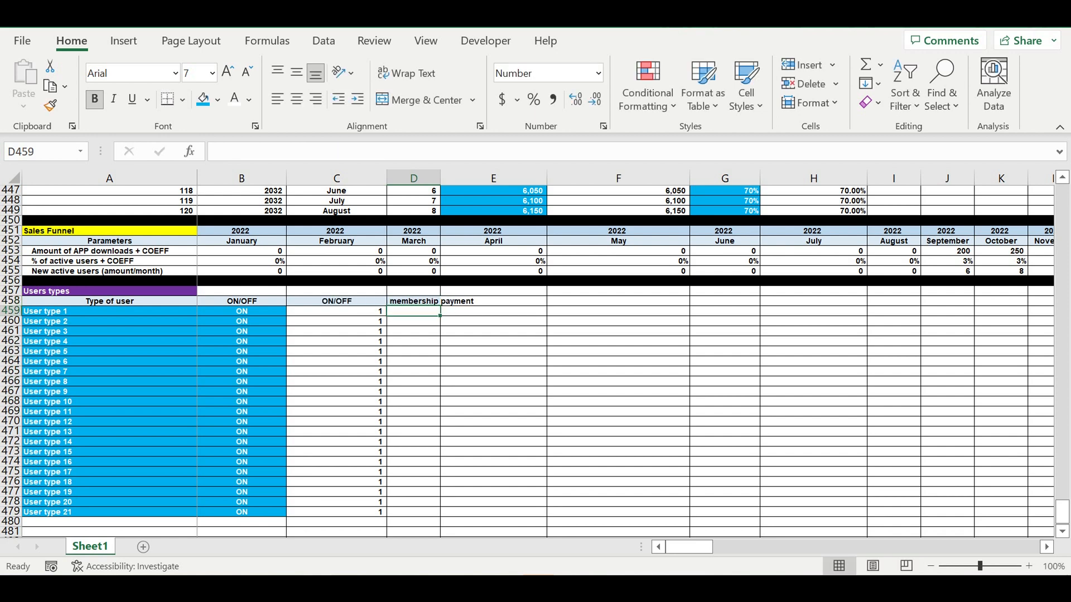
double_click(441, 179)
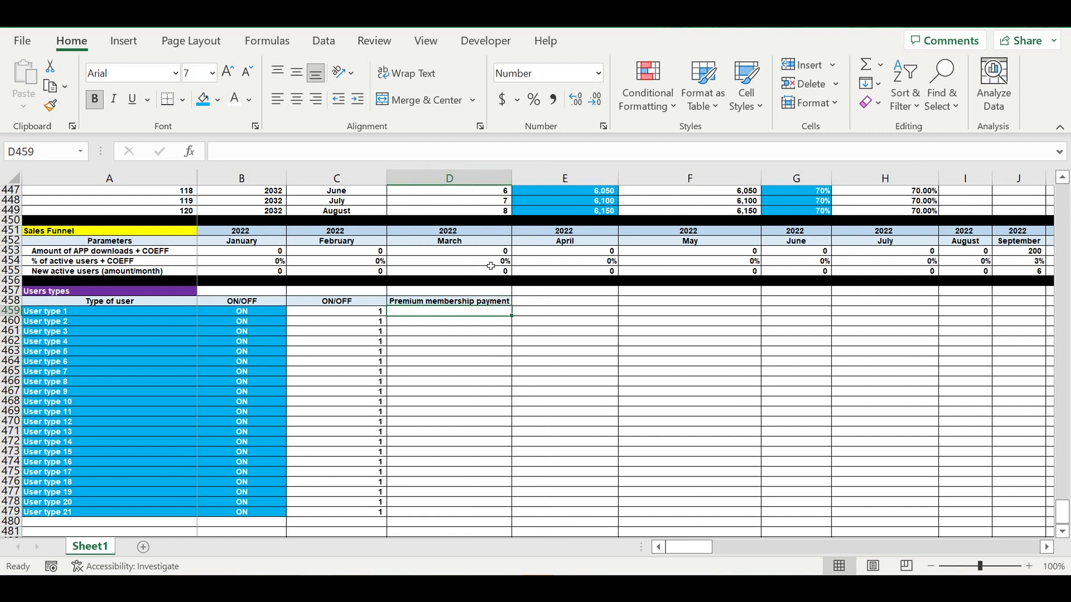
click(459, 341)
click(445, 314)
drag(64, 313, 67, 512)
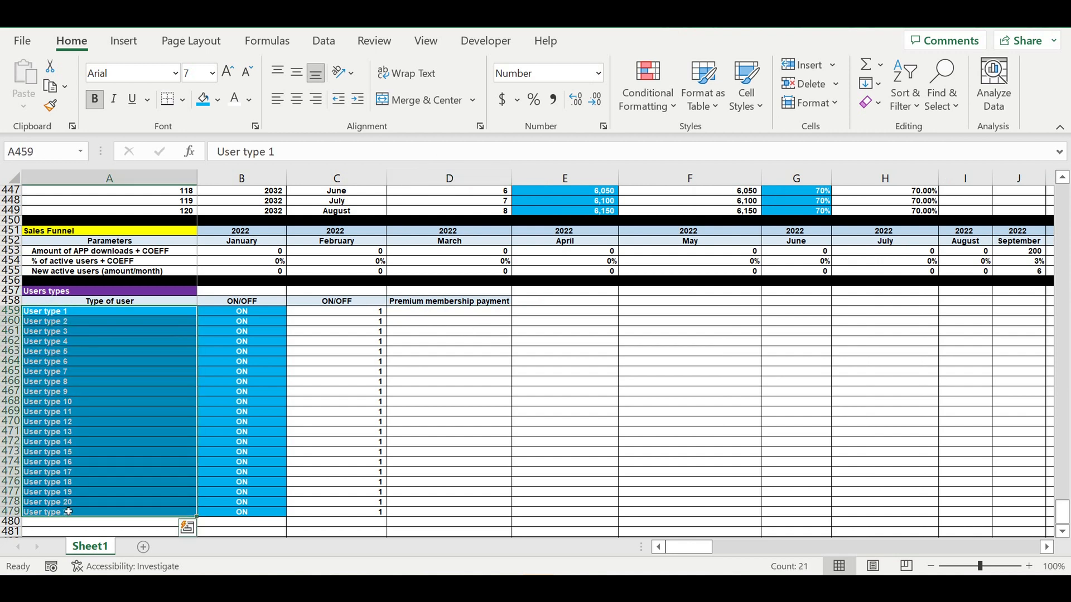
click(112, 374)
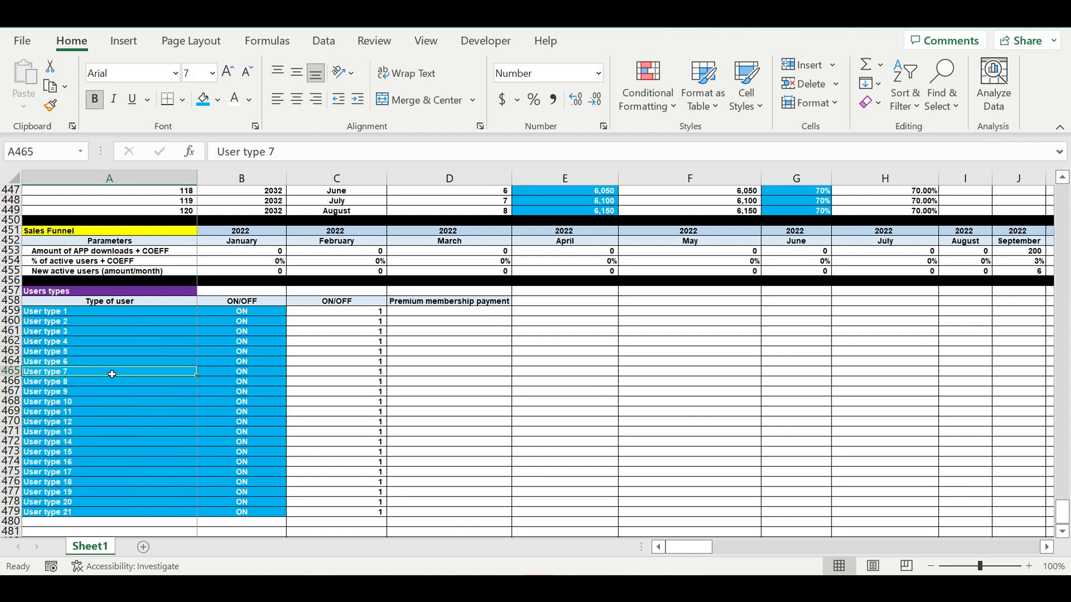
click(431, 381)
Enter premium membership payment values 1, 2, 3, 6, 12 and 0 for User types 1 to 6 in D459:D464.
click(418, 311)
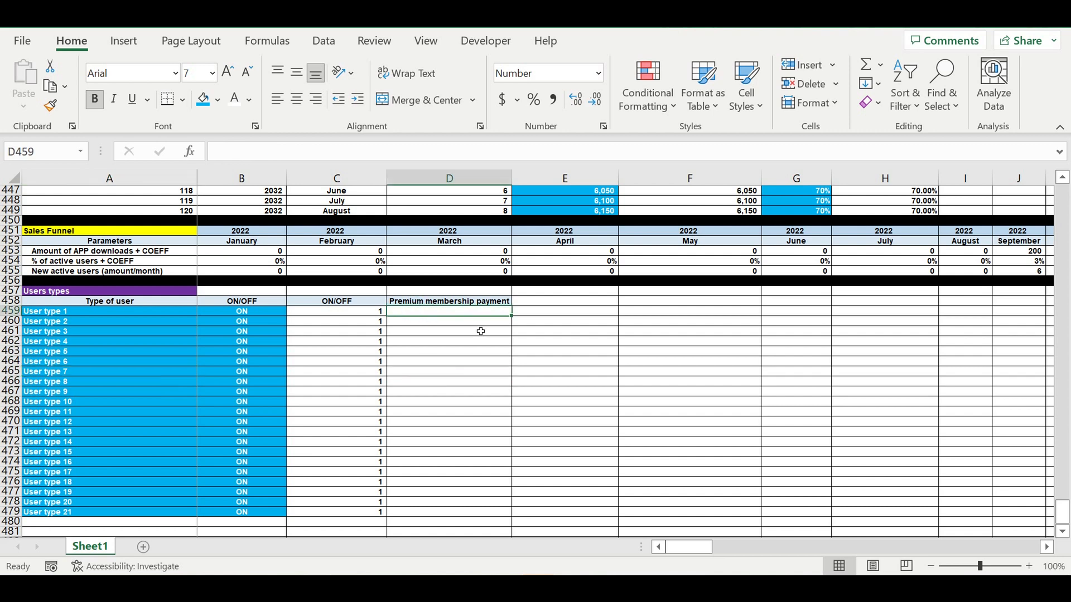
text(1)
key(Return)
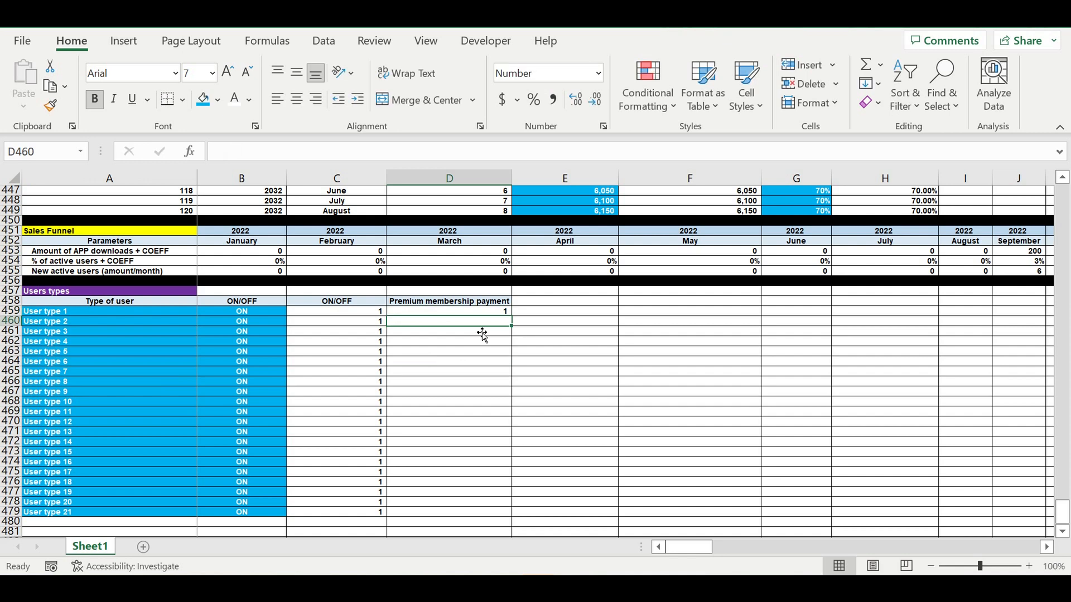
text(2)
key(Return)
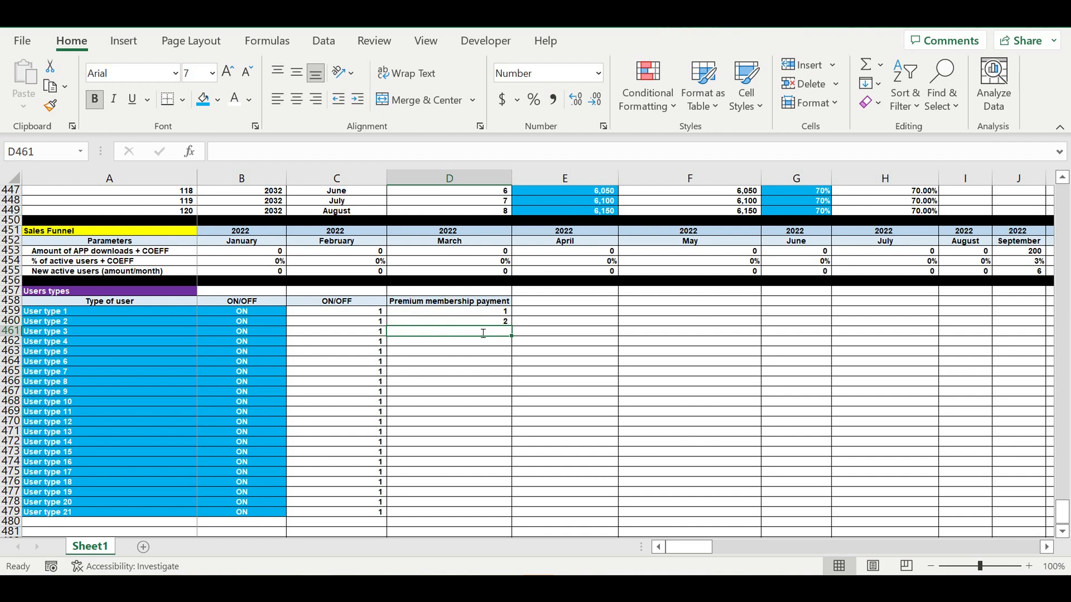
text(3)
key(Return)
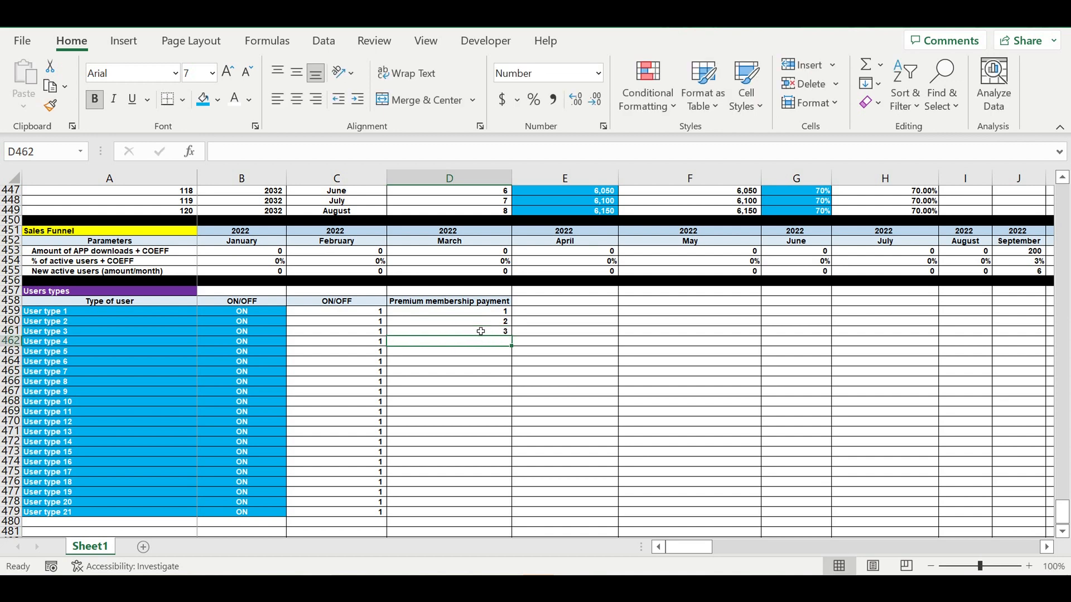
text(6)
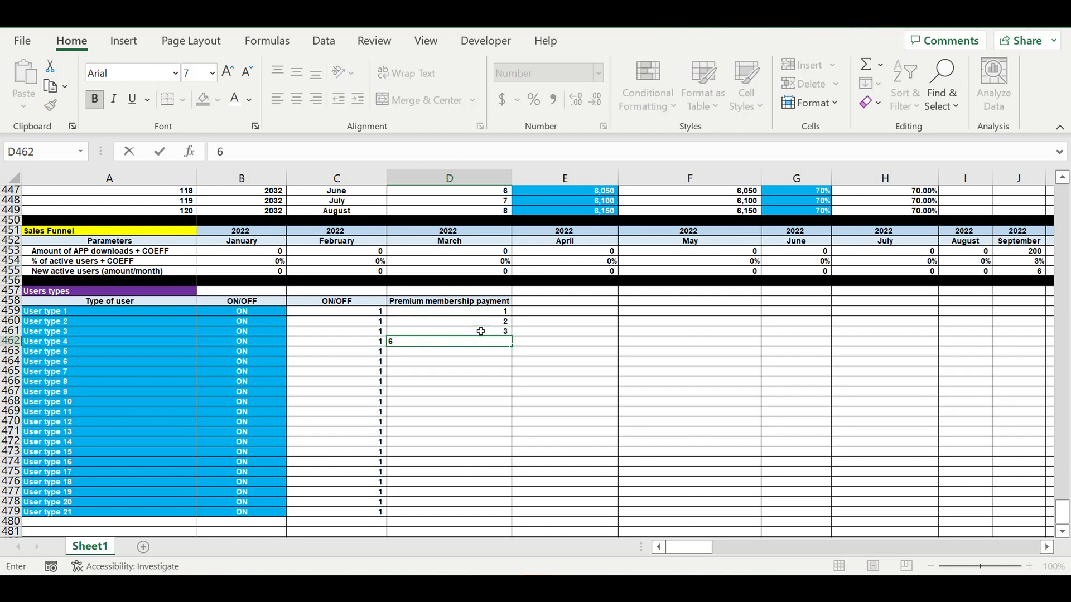
key(Return)
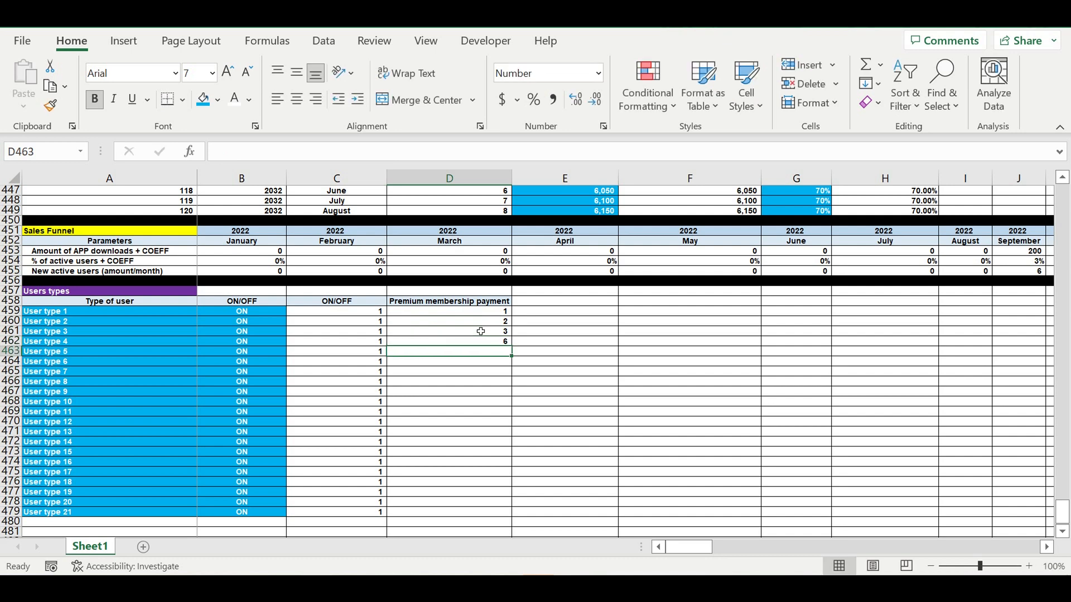
text(12)
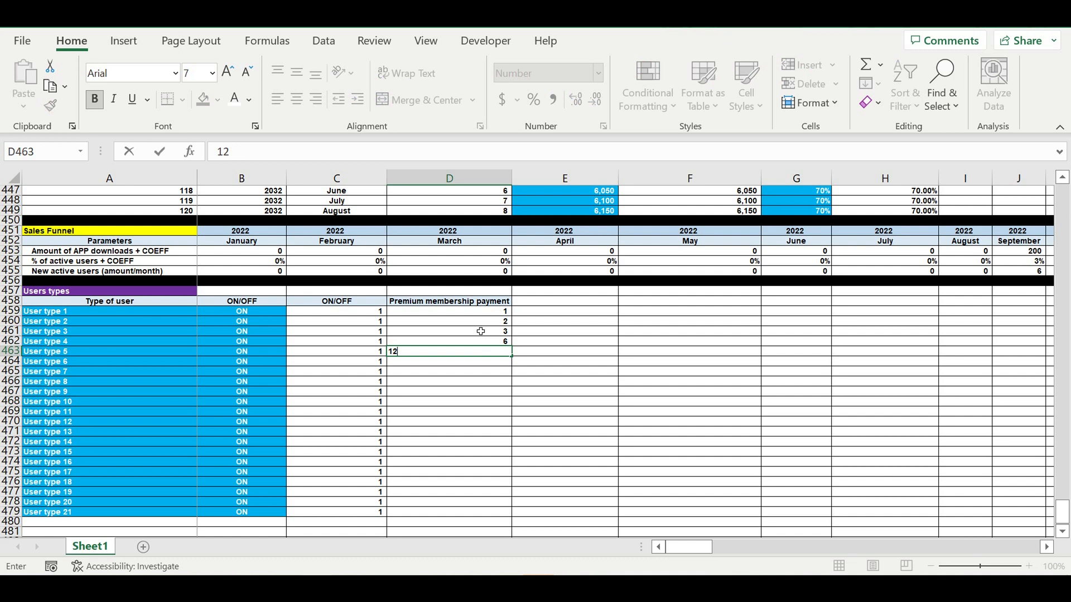
key(Return)
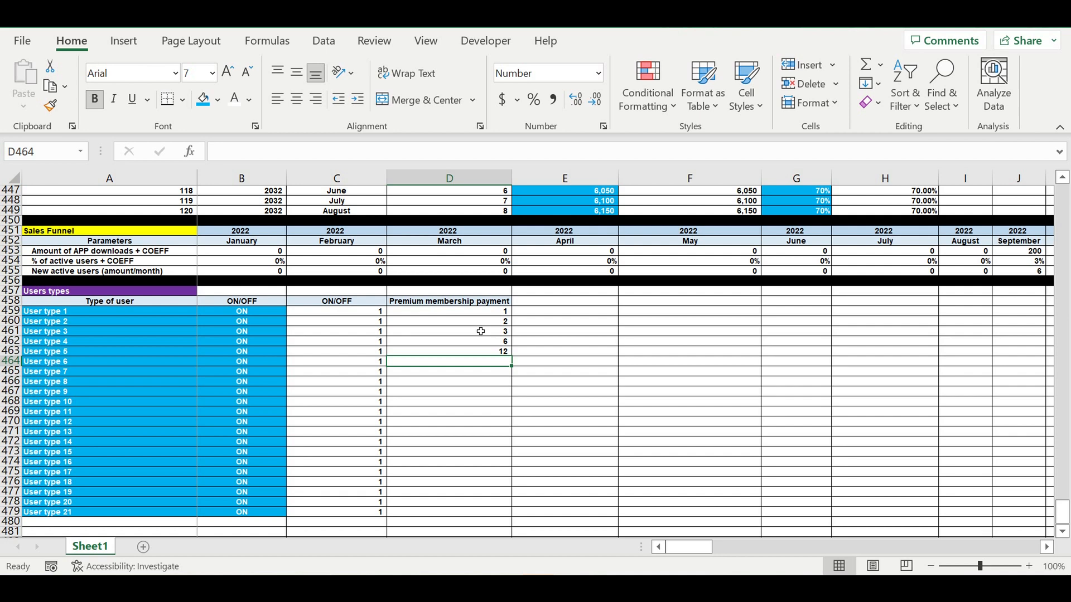
text(0)
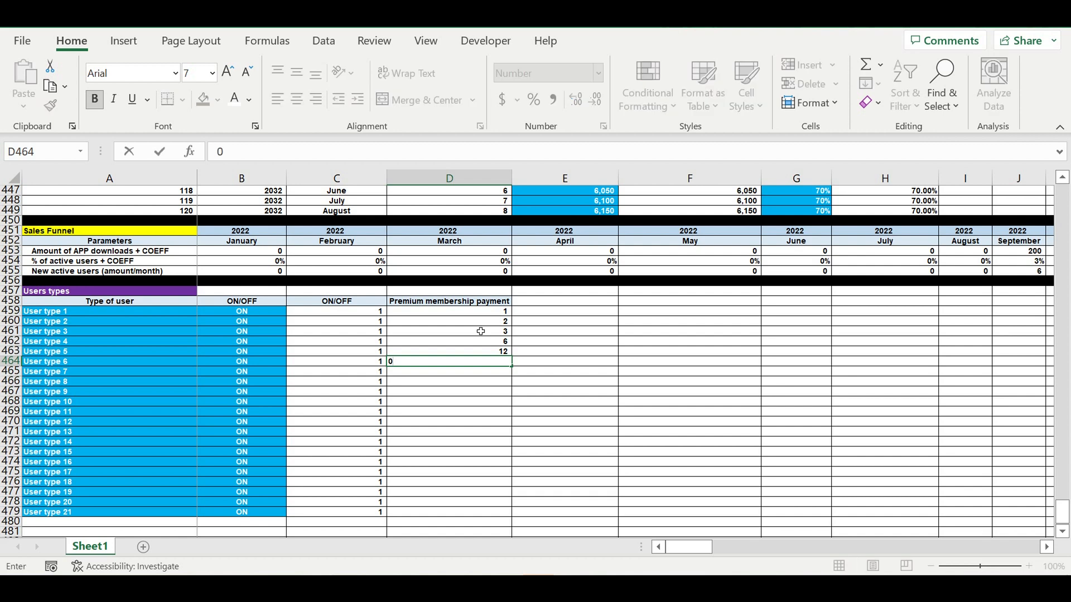
key(Return)
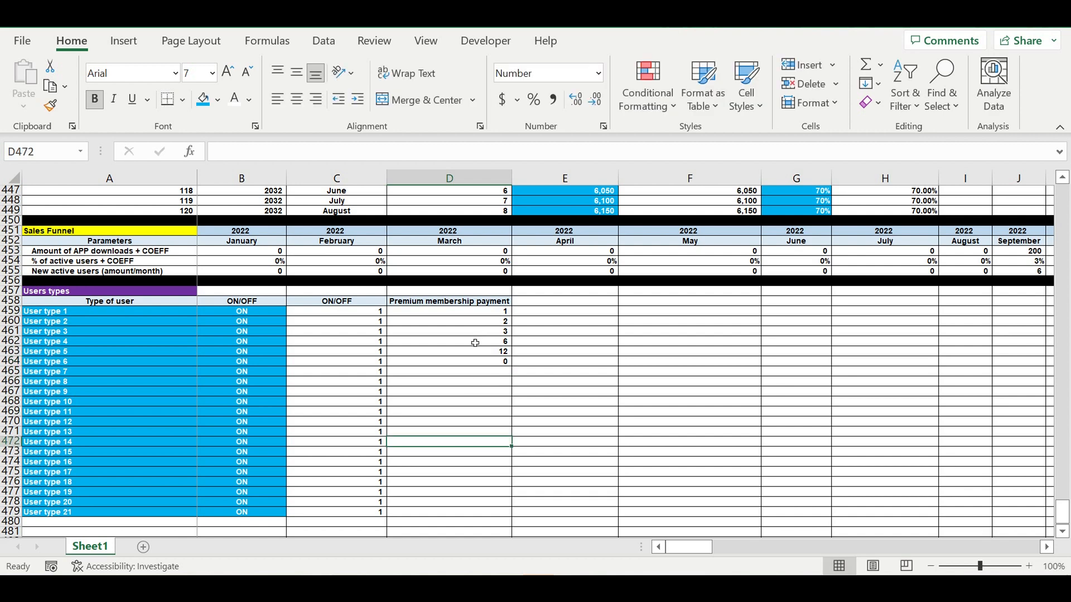
Copy the header from D458 into E458 and retitle it "User lifecycle".
click(488, 302)
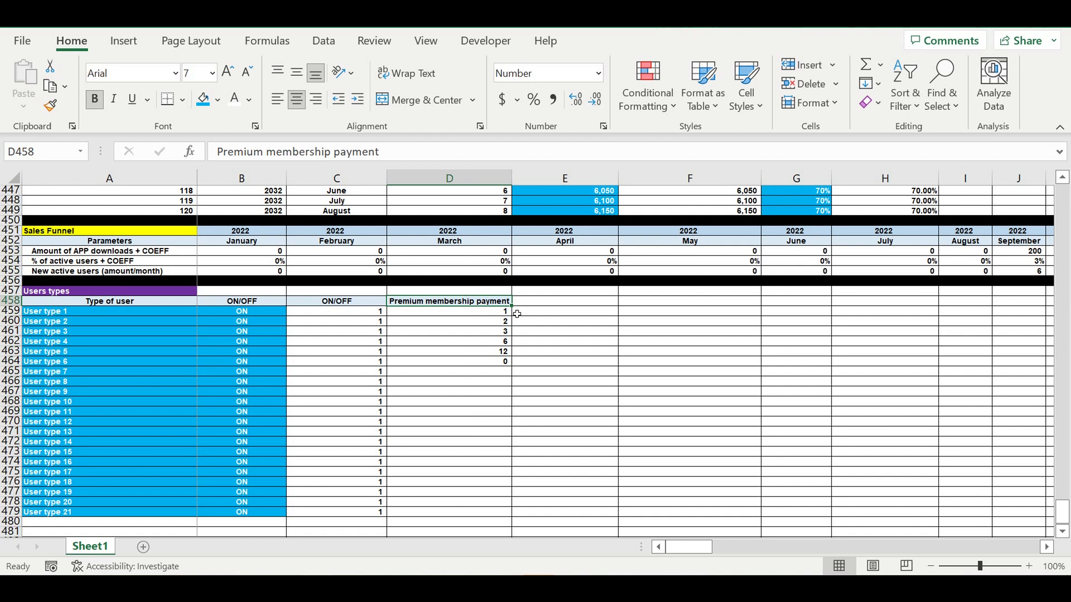
drag(513, 306, 595, 307)
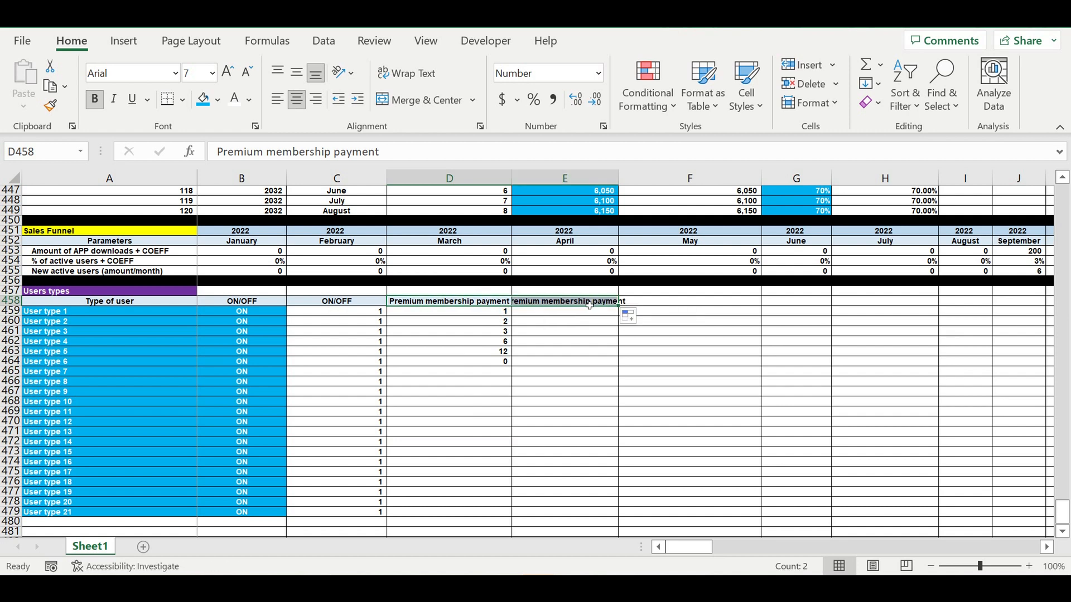
click(592, 306)
text(User)
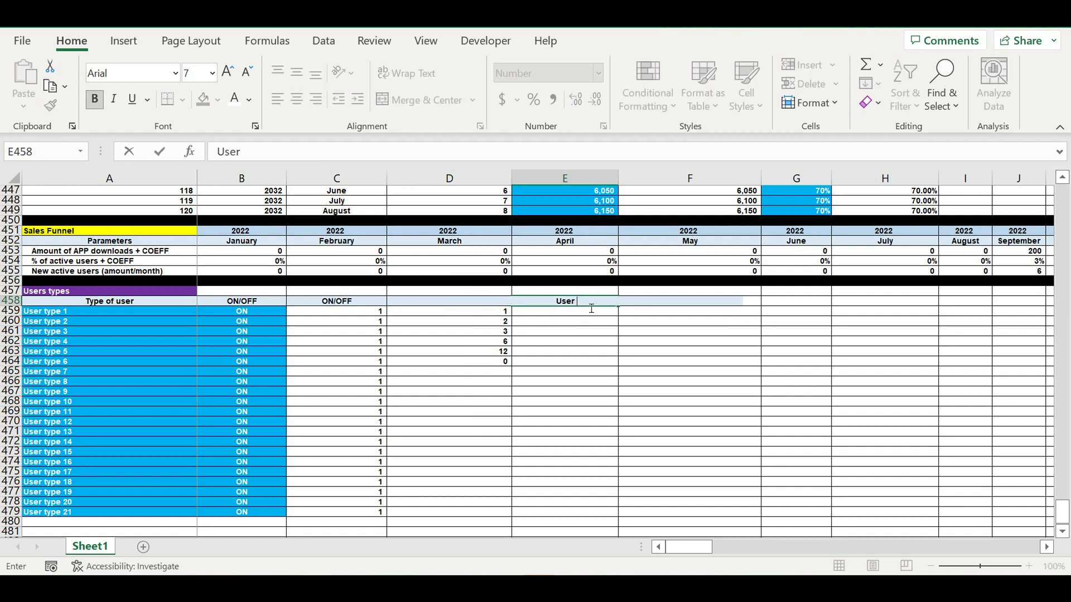
text( lifecycle)
key(Return)
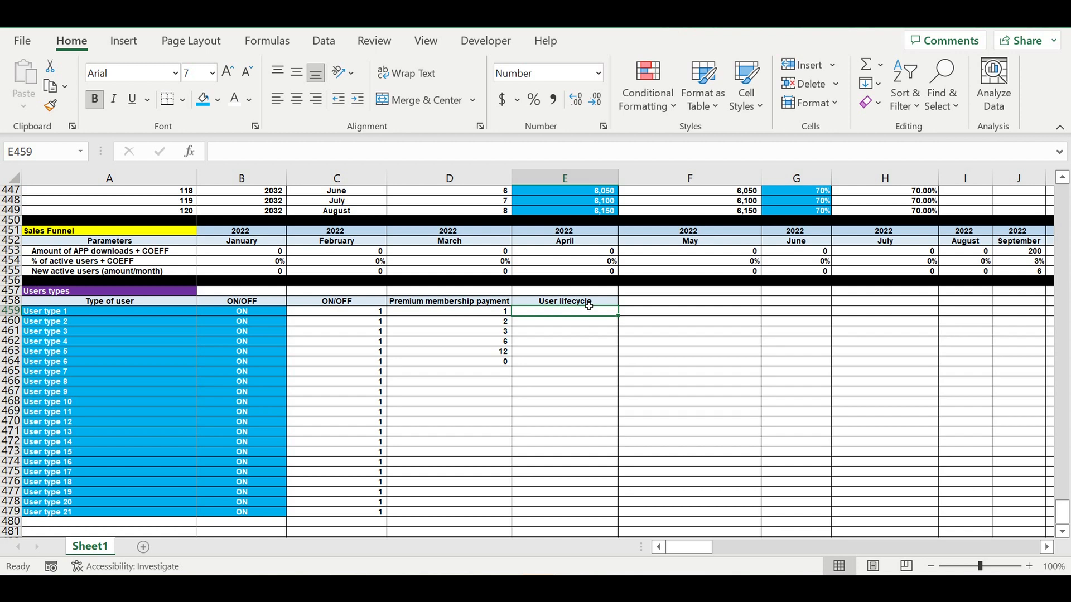
Add "(months)" to the end of the User lifecycle header in E458.
click(547, 301)
click(335, 153)
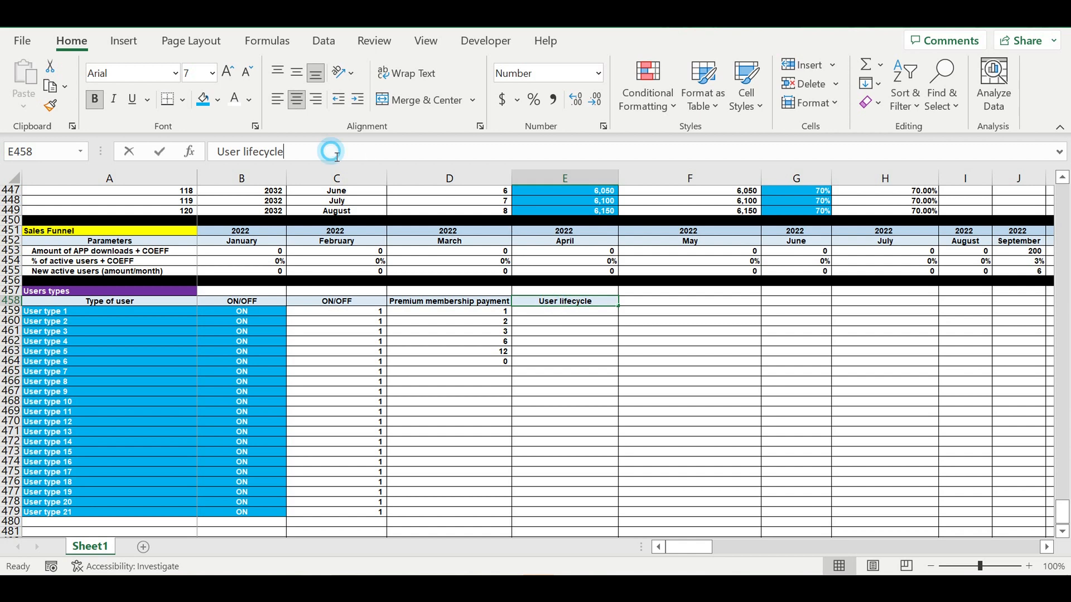
text((months))
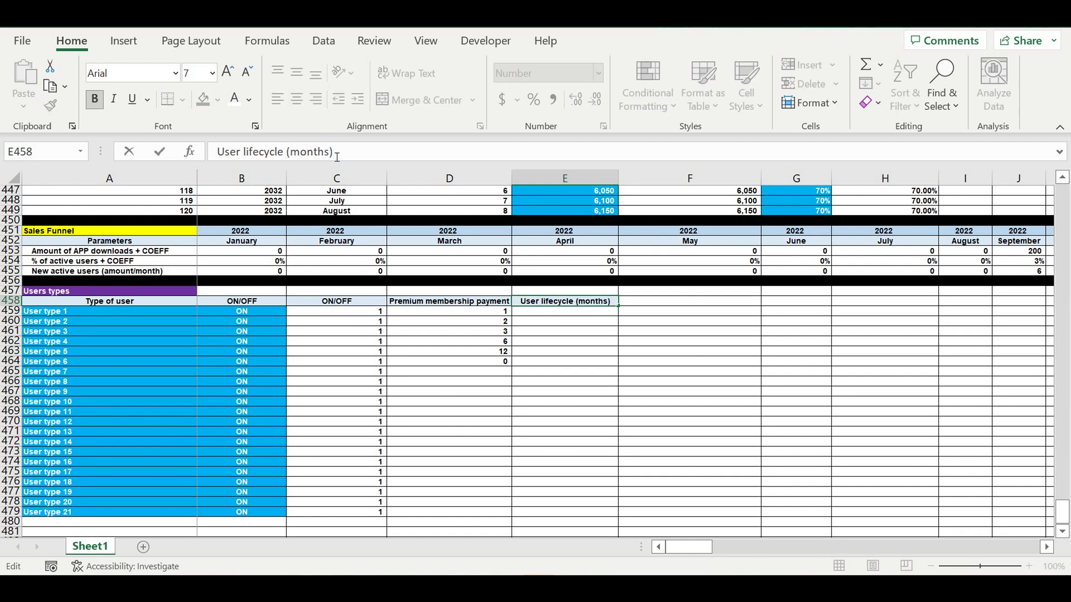
key(Return)
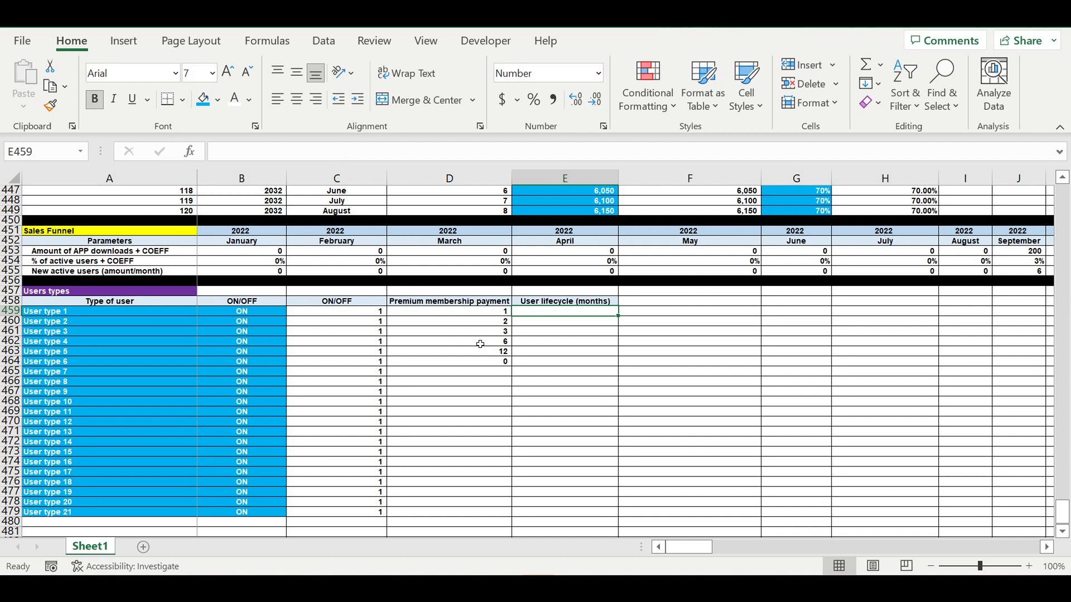
Enter a user lifecycle of 12 months for User type 1 in E459 and copy it down to User type 6 in E464.
click(496, 313)
drag(496, 313, 501, 358)
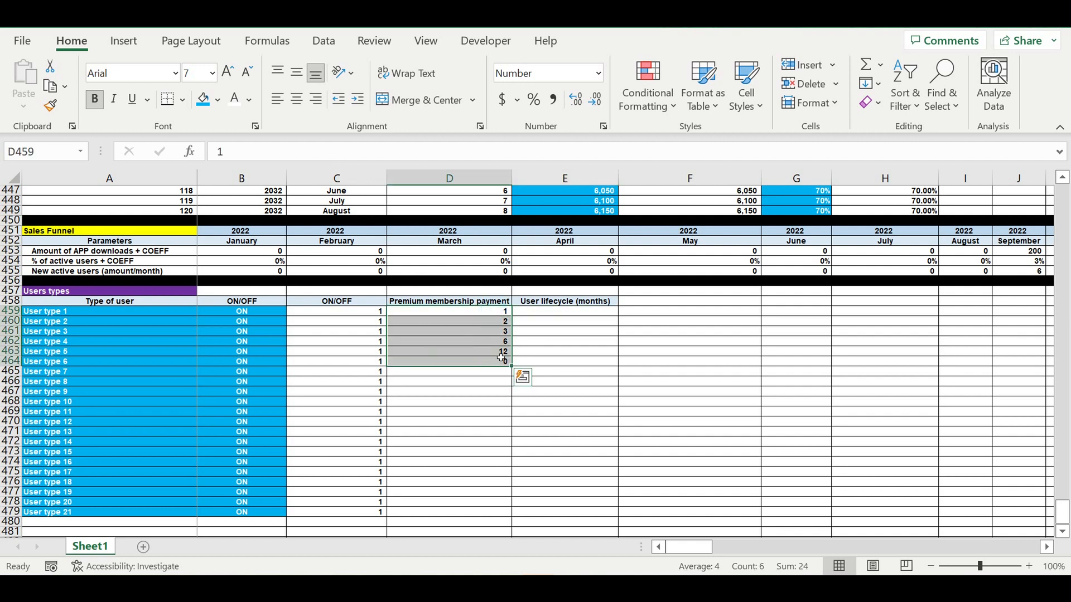
click(536, 315)
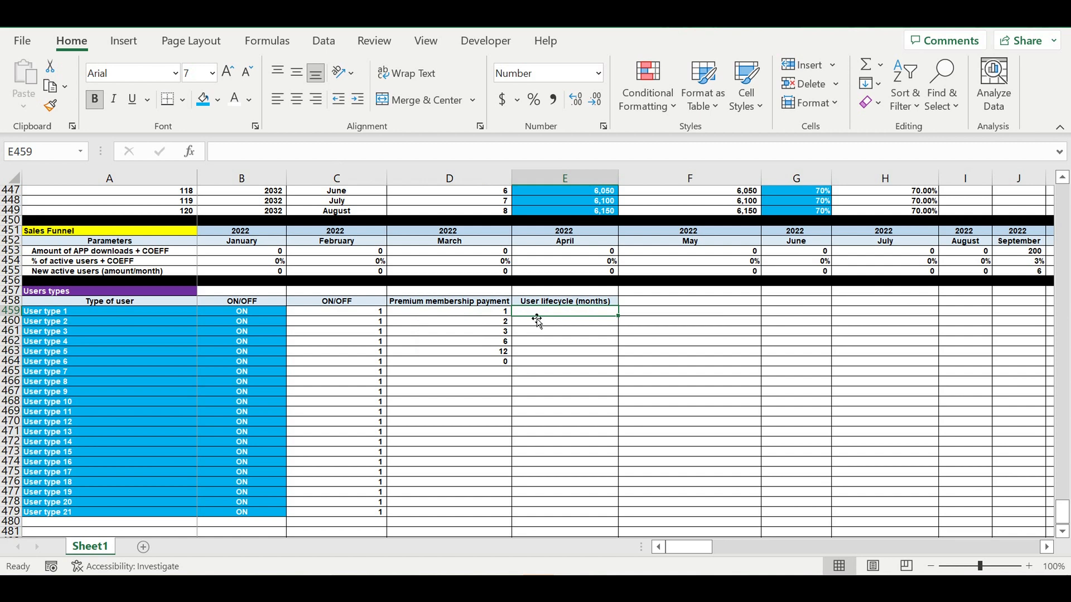
text(12)
click(565, 355)
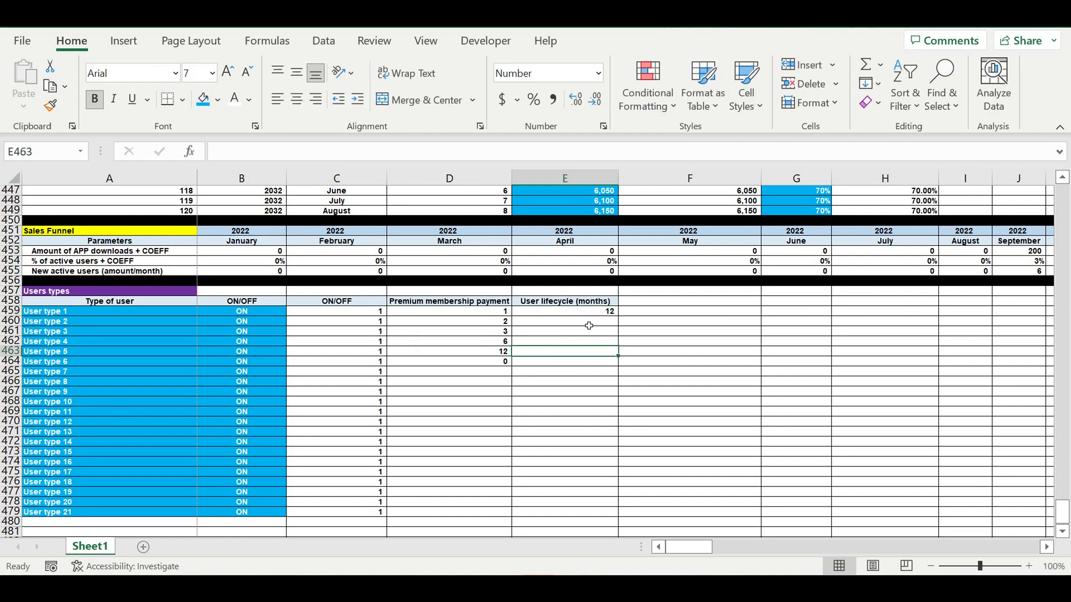
click(596, 313)
drag(620, 321, 620, 368)
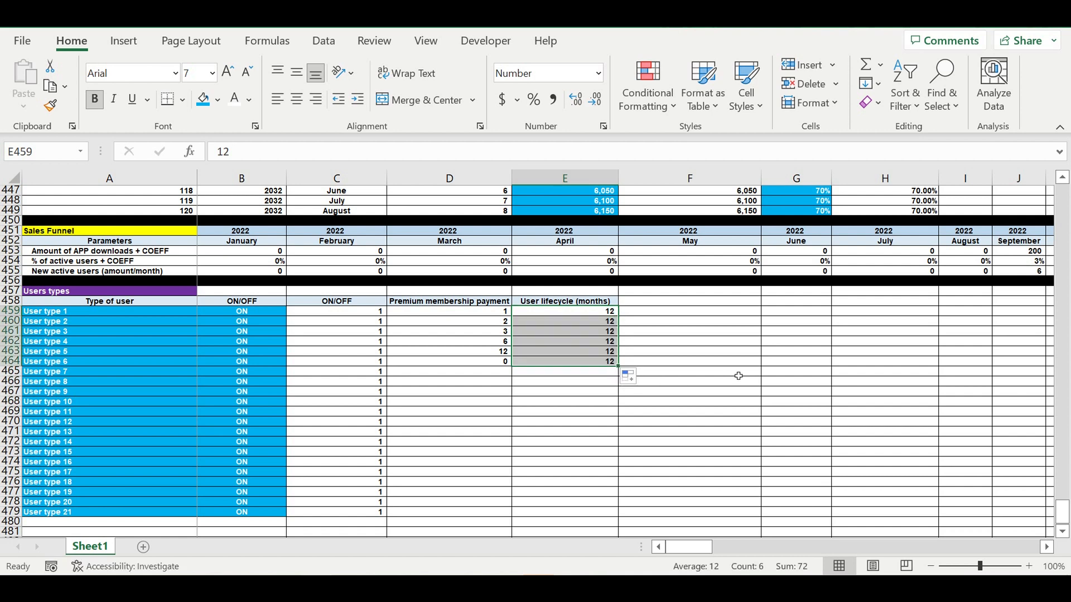
click(691, 344)
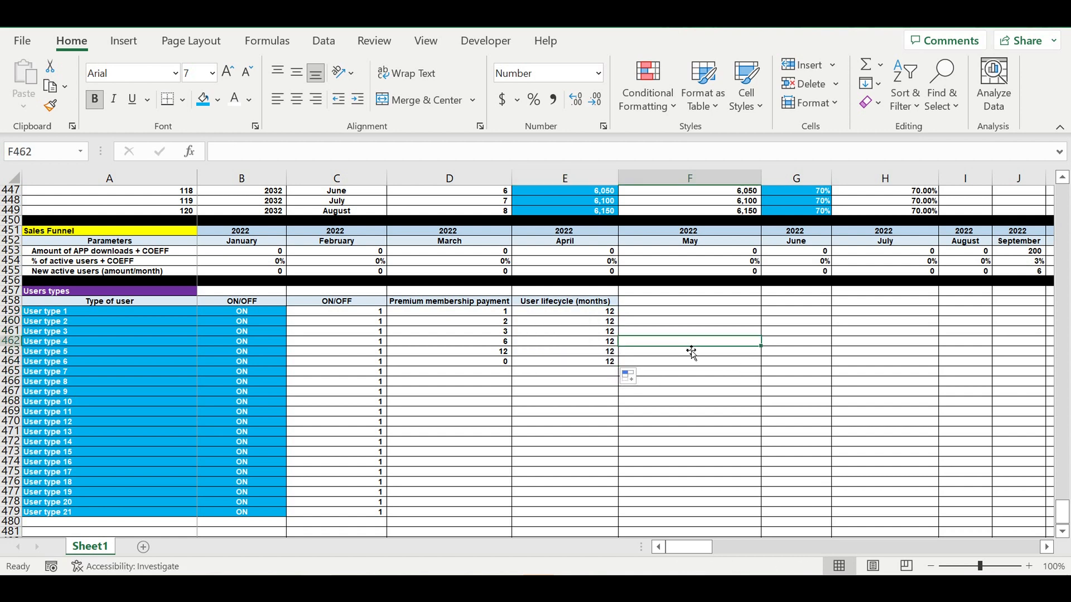
Copy the payment and lifecycle values in D459:E464 to User types 7 to 12, starting at D465.
drag(487, 313, 565, 361)
key(ctrl+c)
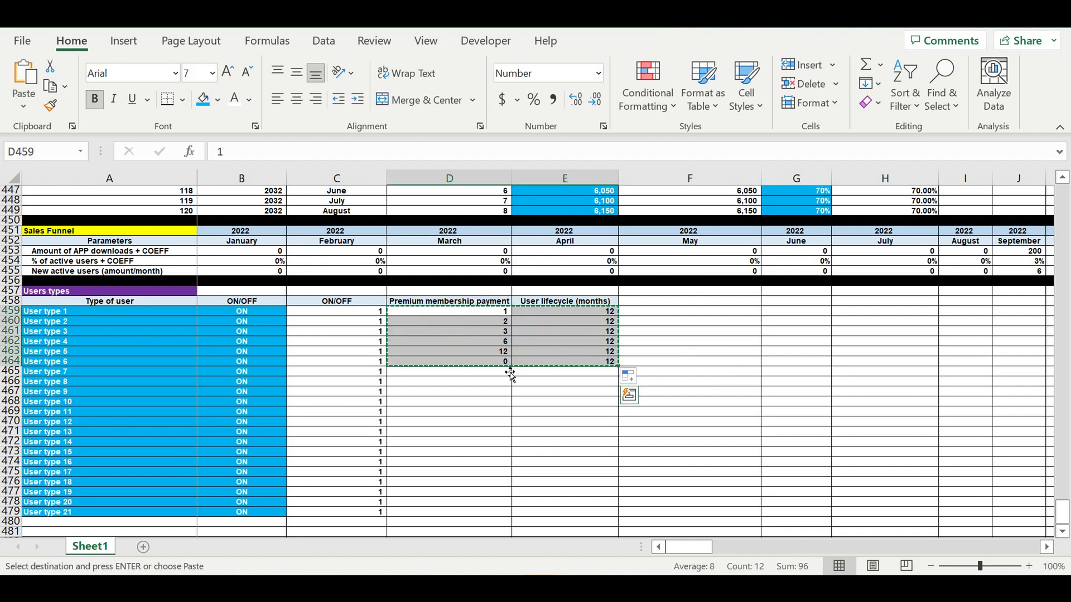
click(495, 373)
key(ctrl+v)
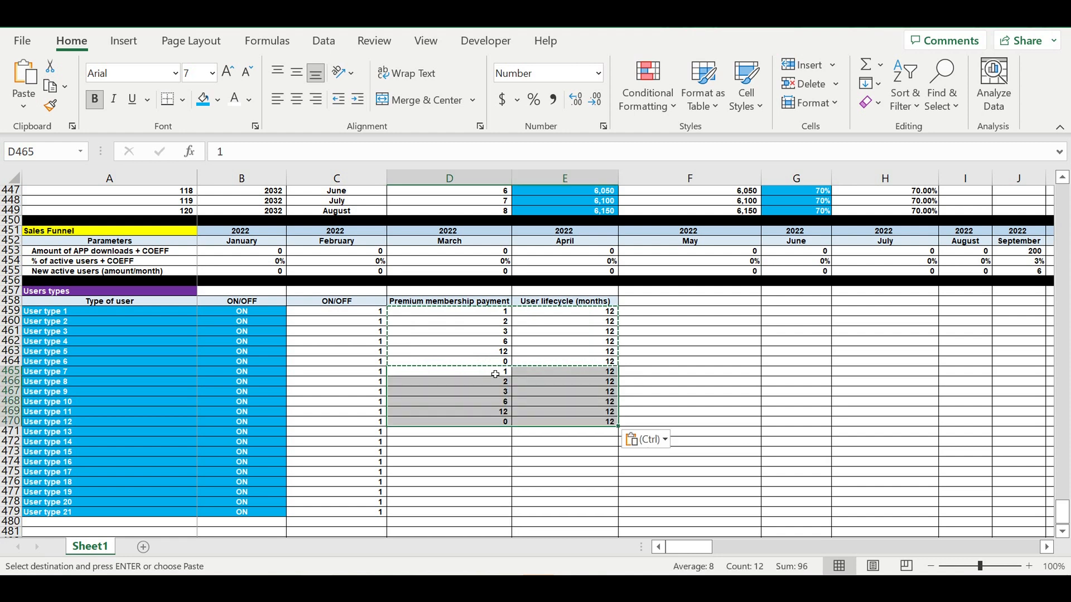
Set the lifecycle of User type 7 in E465 to 24 months and copy it down to User type 12 in E470.
click(600, 374)
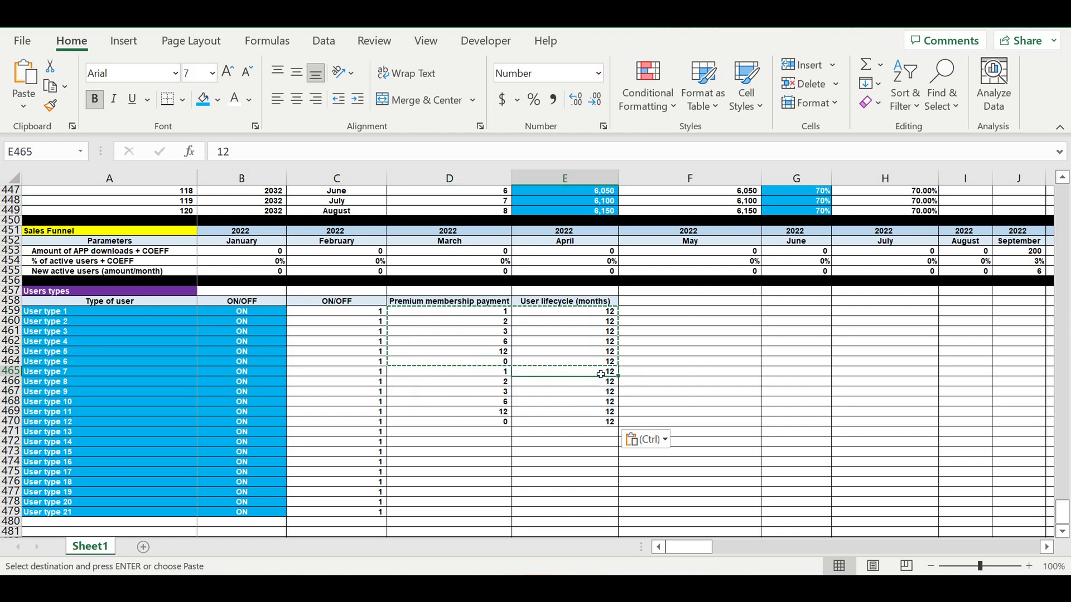
text(24)
click(672, 412)
click(593, 371)
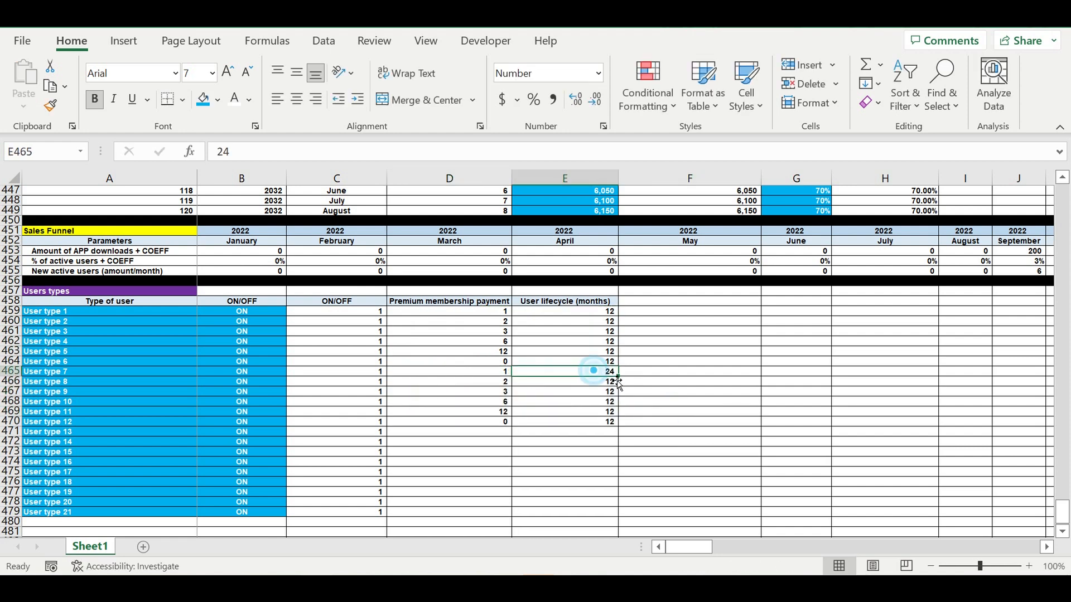
drag(617, 377, 625, 425)
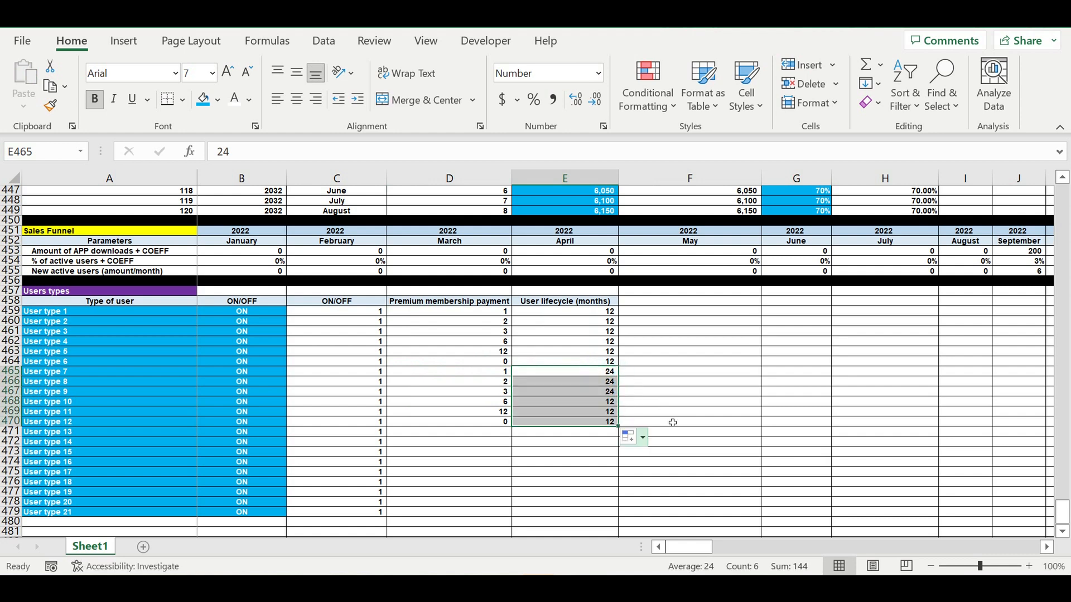
click(686, 413)
Copy the payment and lifecycle values in D465:E470 to User types 13 to 18, starting at D471.
drag(498, 372, 581, 425)
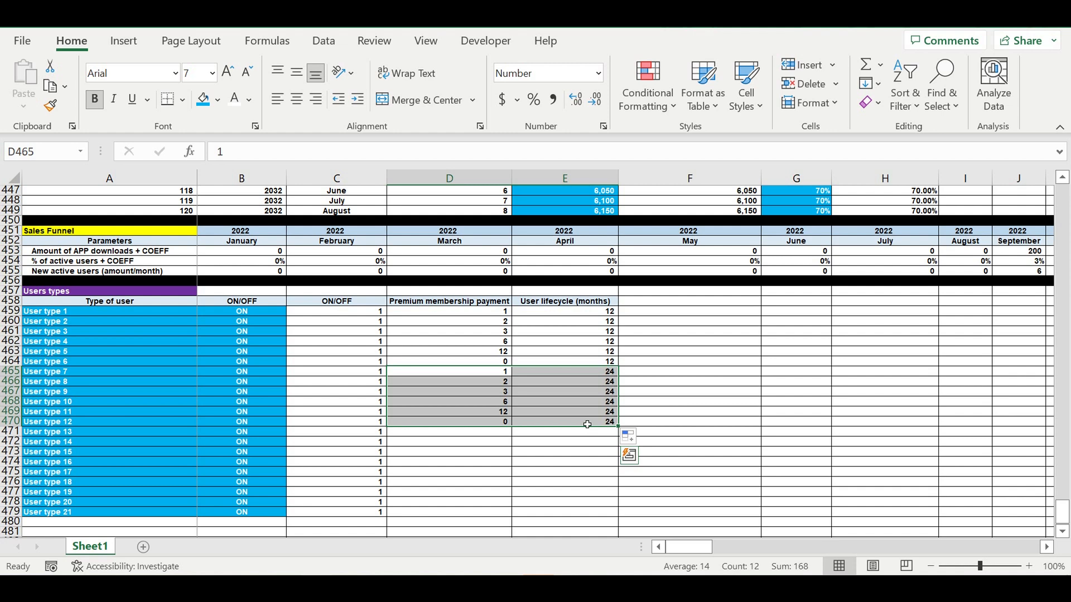
key(ctrl+c)
click(503, 434)
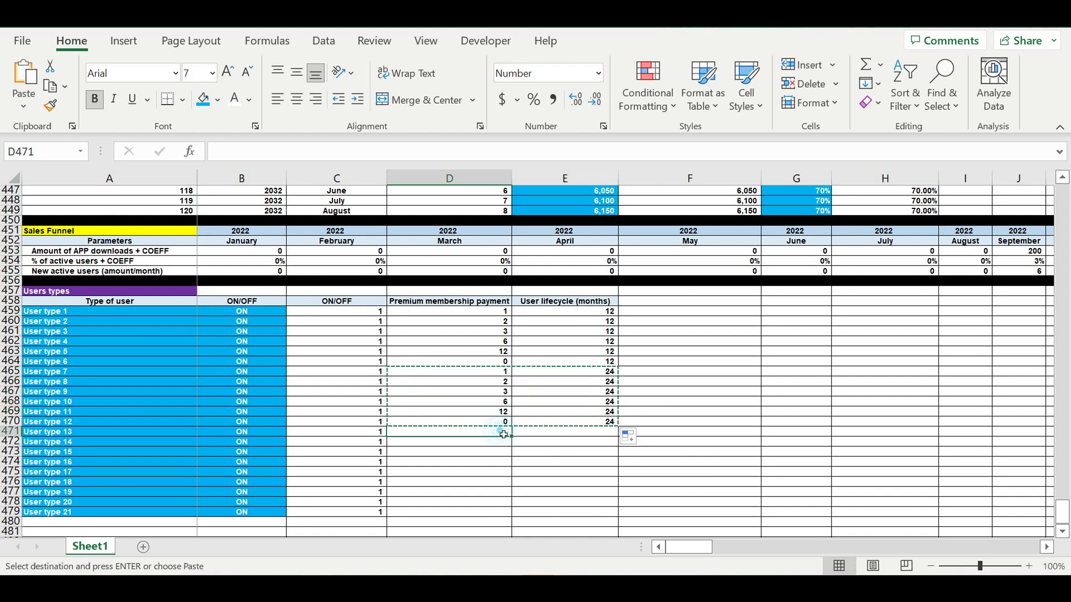
key(ctrl+v)
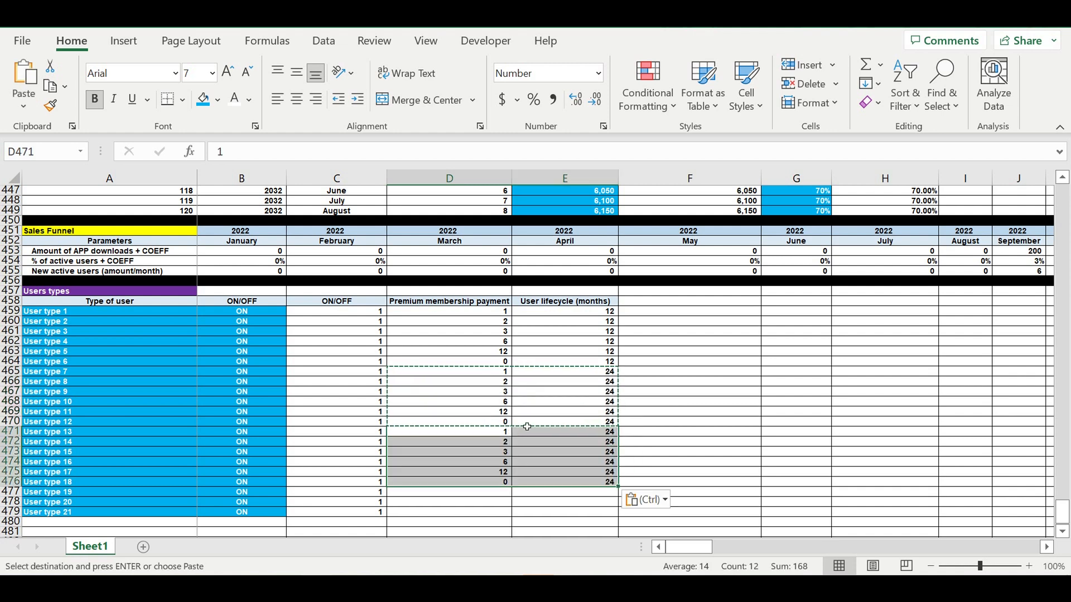
Set the lifecycle of User type 13 in E471 to 36 months and copy it down to User type 18 in E476.
click(585, 436)
double_click(282, 152)
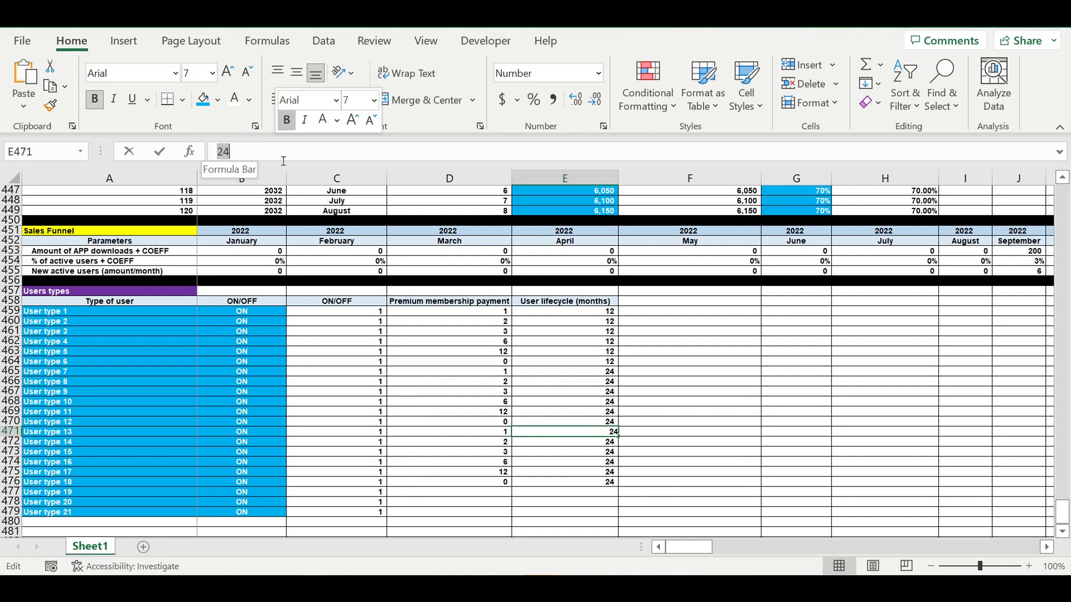
text(36)
key(Return)
click(588, 433)
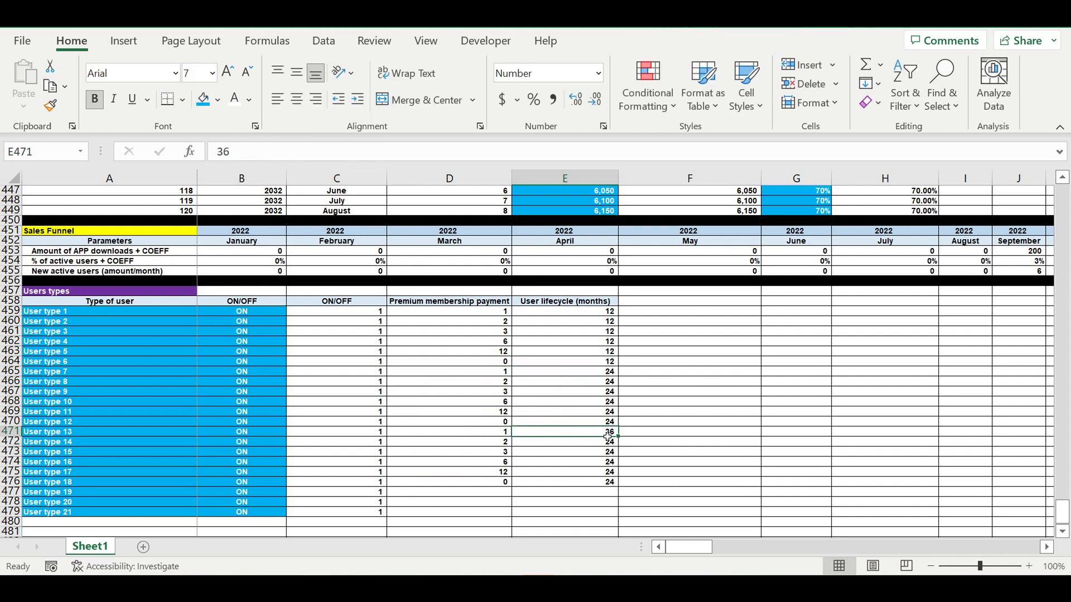
drag(617, 437, 626, 497)
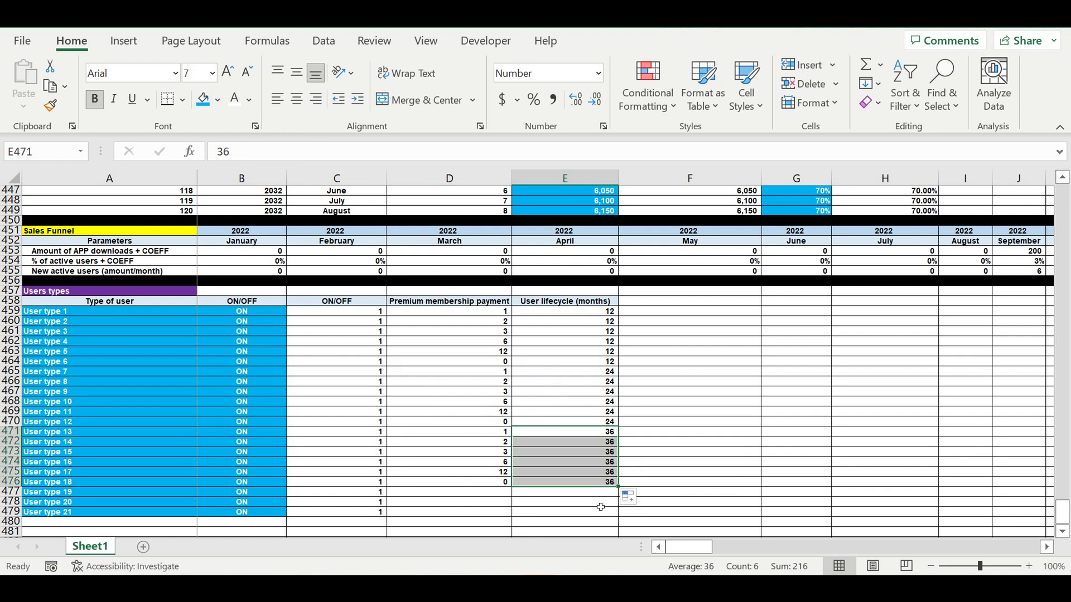
Clear the contents and blue fill of the unused User type 19 to 21 rows in columns A to E.
drag(593, 493, 19, 489)
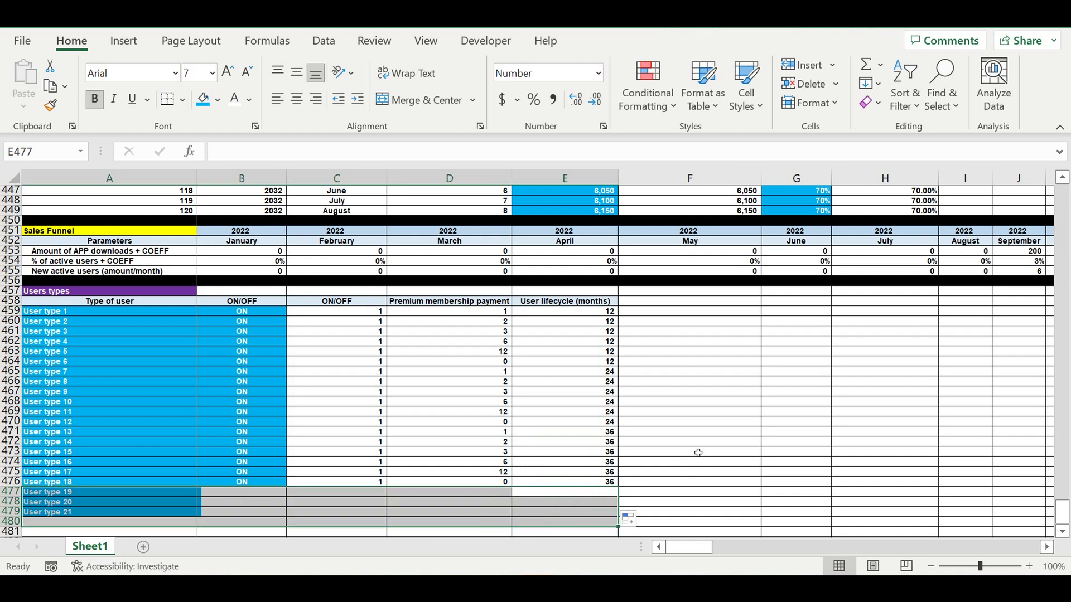
click(696, 444)
click(692, 354)
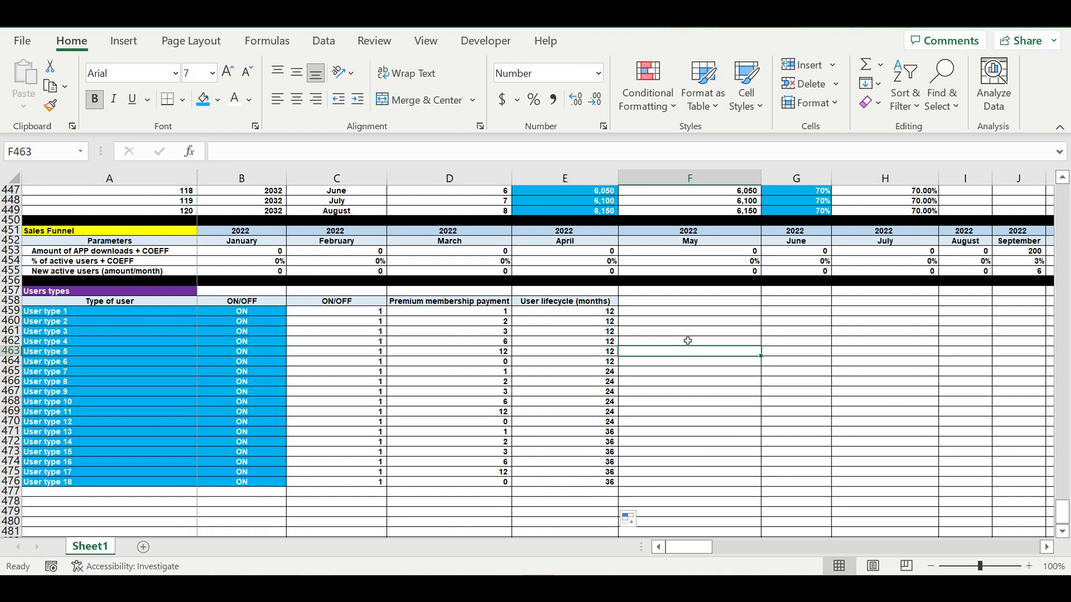
Copy the User lifecycle (months) header from E458 into F458.
click(694, 333)
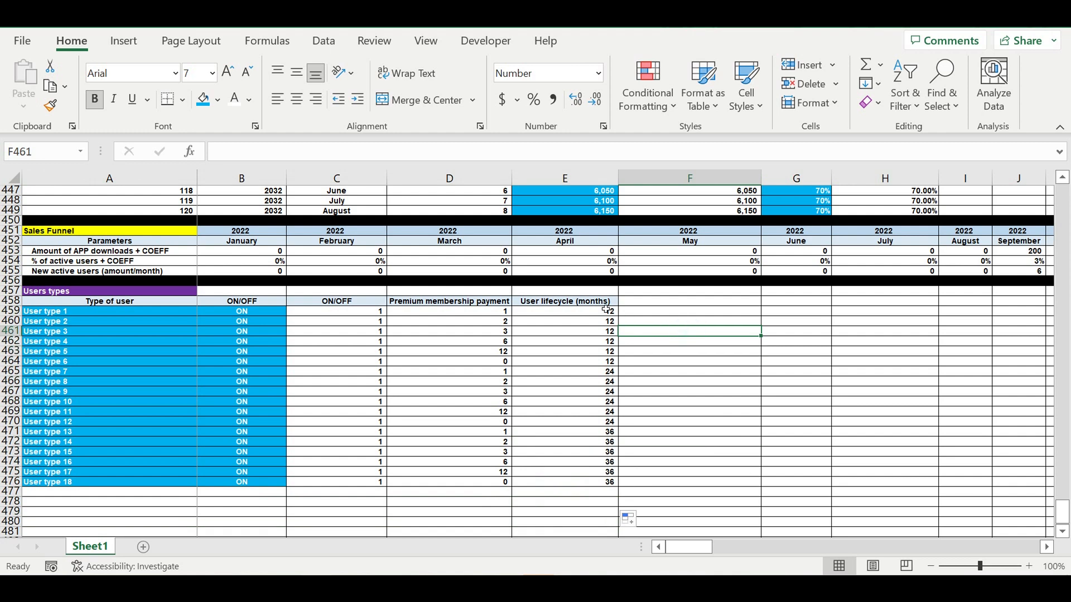
click(605, 303)
drag(623, 308, 747, 315)
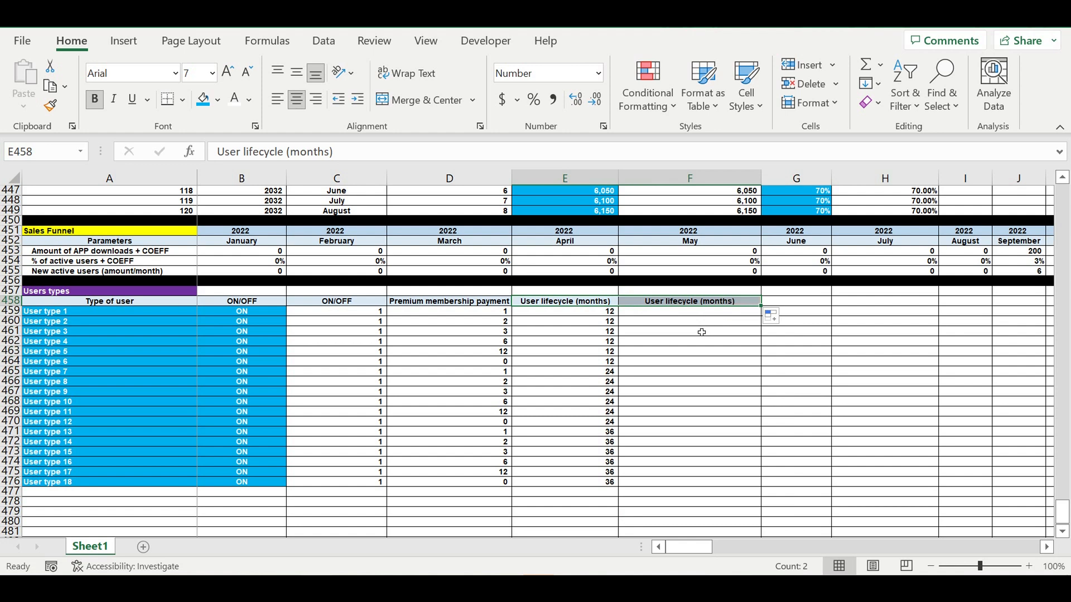
click(702, 332)
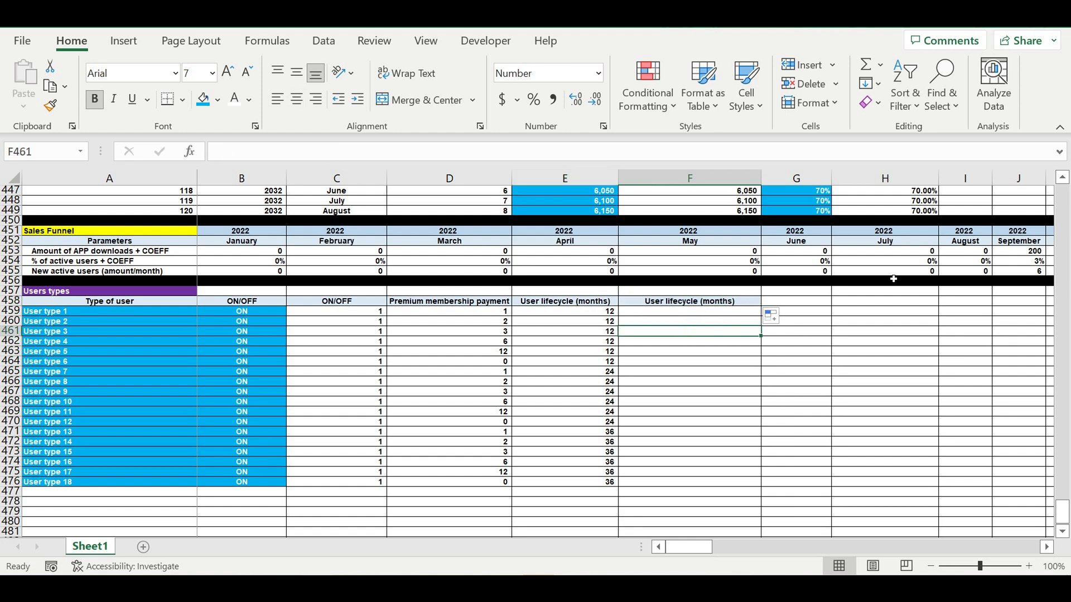
click(1031, 272)
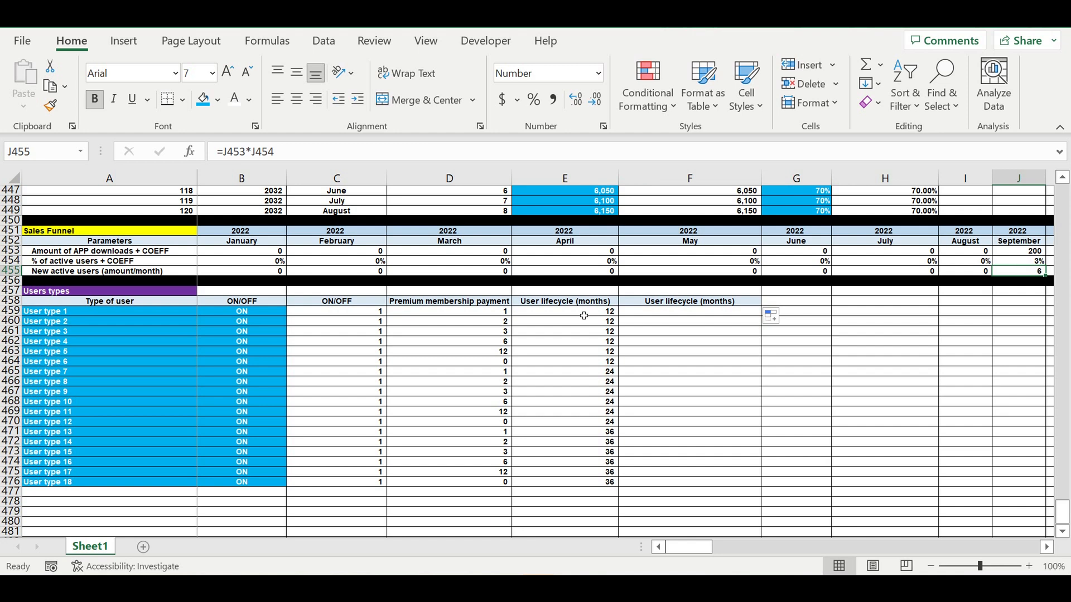
drag(594, 313, 594, 484)
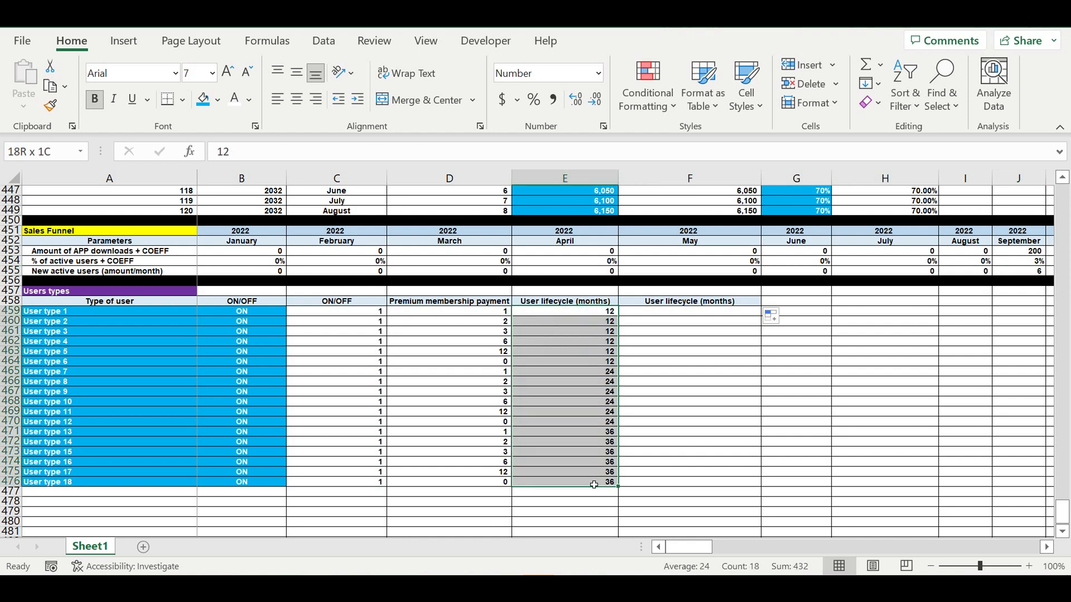
click(685, 361)
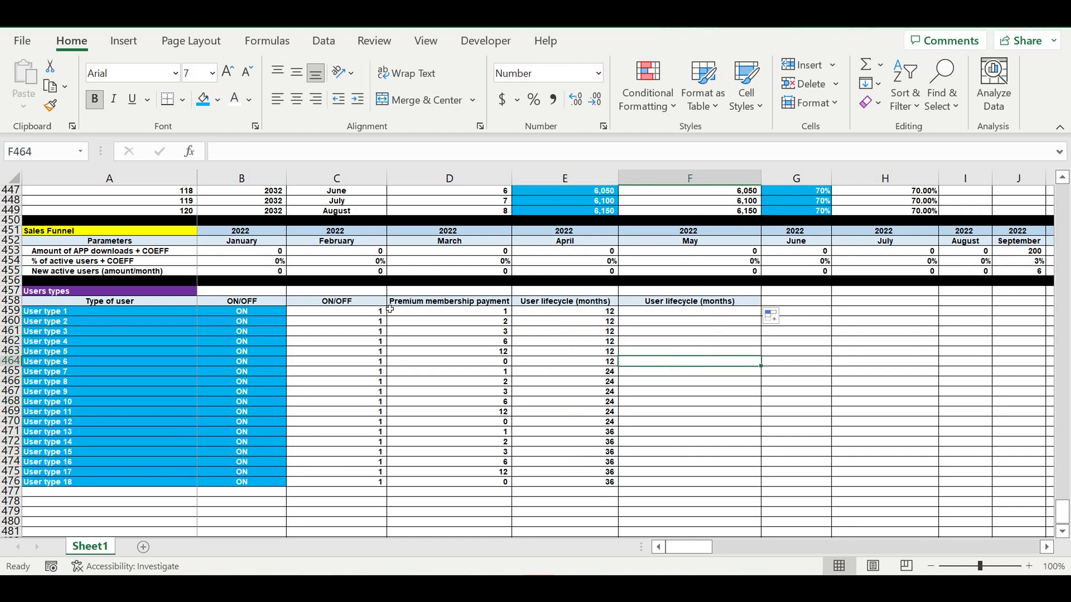
Fill the payment and lifecycle cells D459:E476 with blue and make their text white.
drag(457, 312, 580, 484)
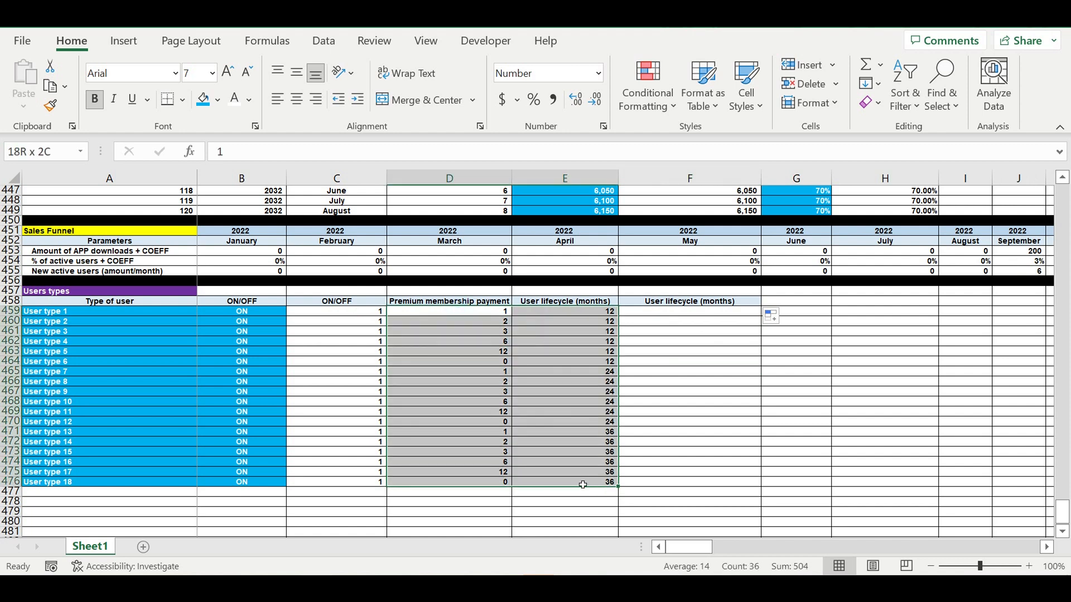
click(203, 99)
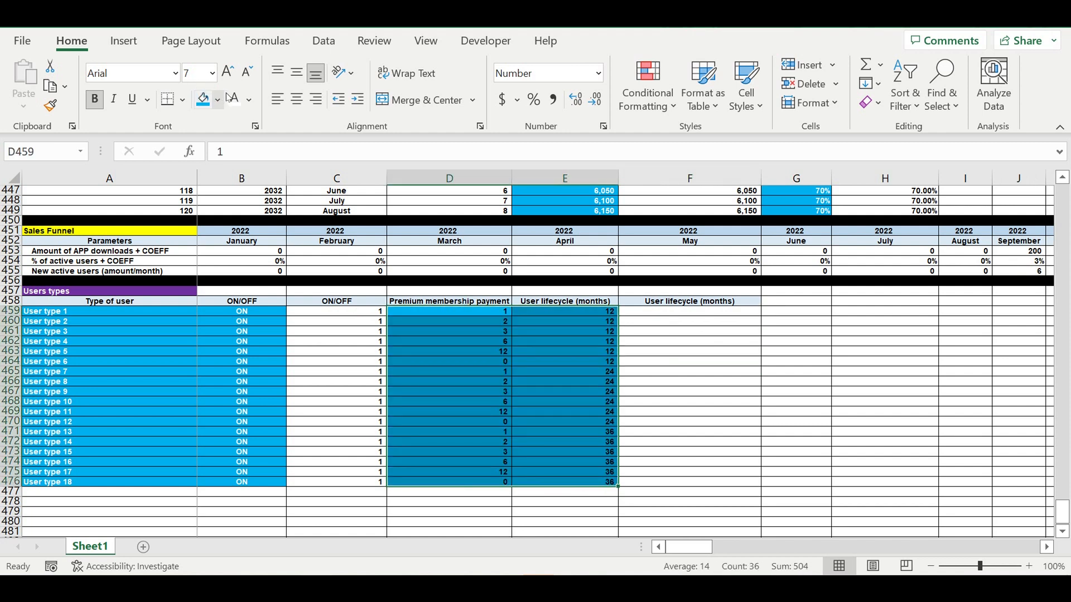
click(551, 360)
Format F459:F476 as percentages with blue fill and white text.
drag(669, 316, 677, 484)
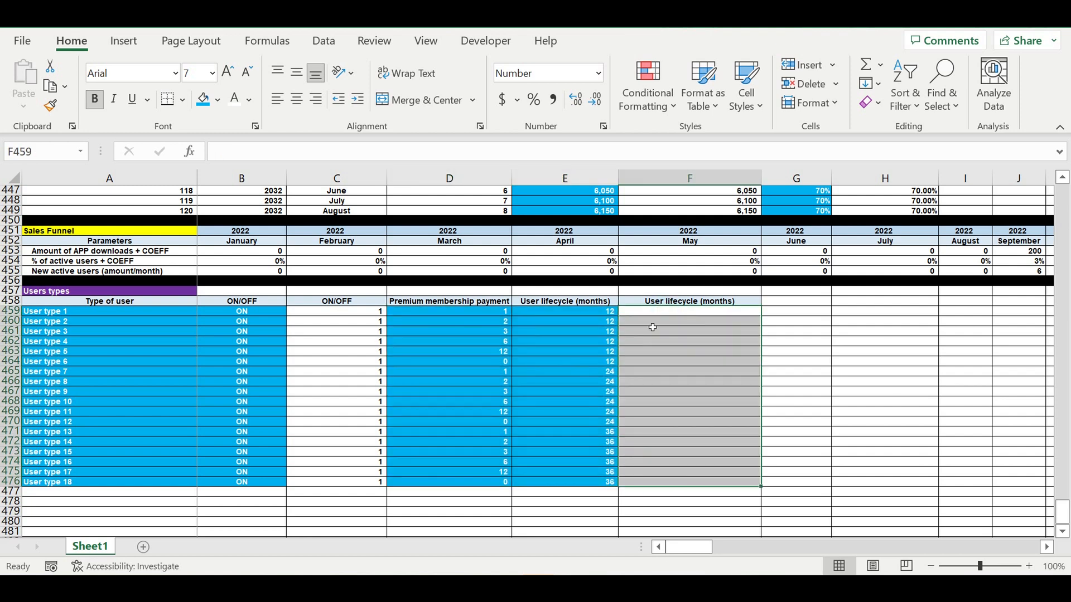
click(536, 102)
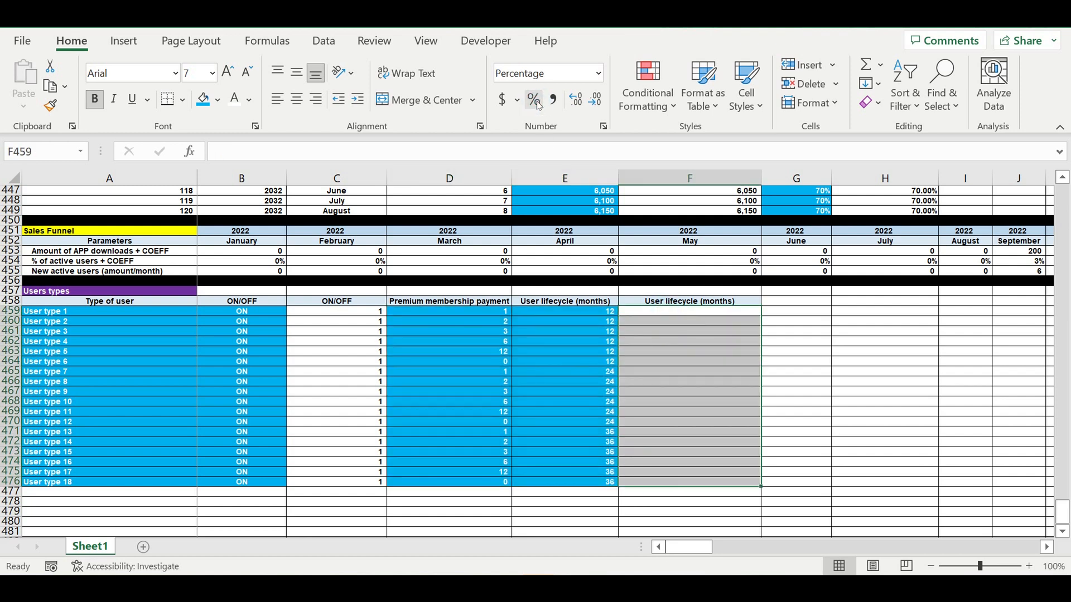
click(203, 99)
click(237, 99)
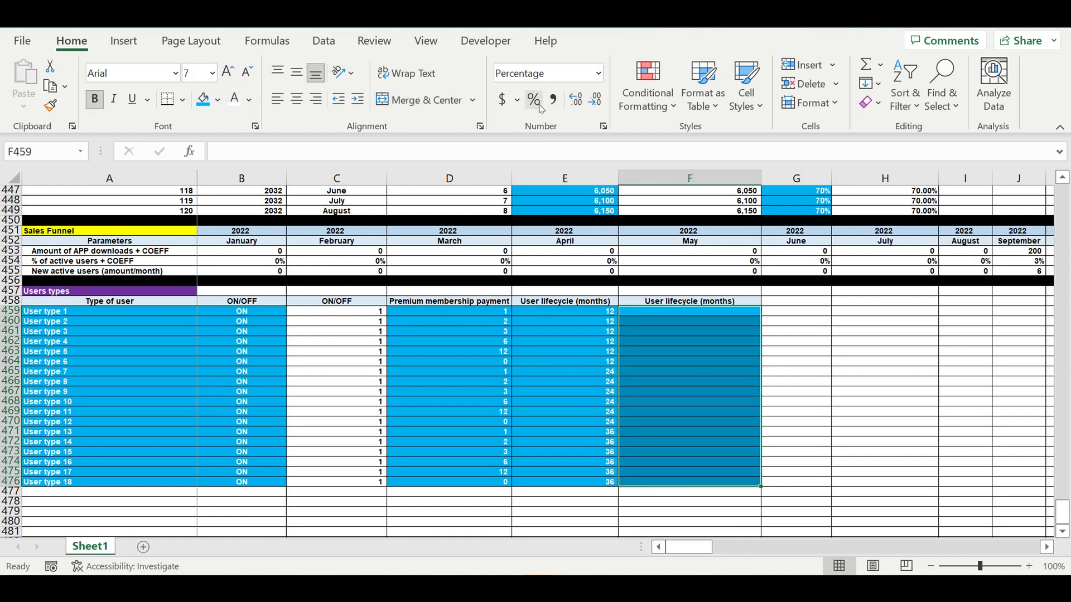
click(733, 384)
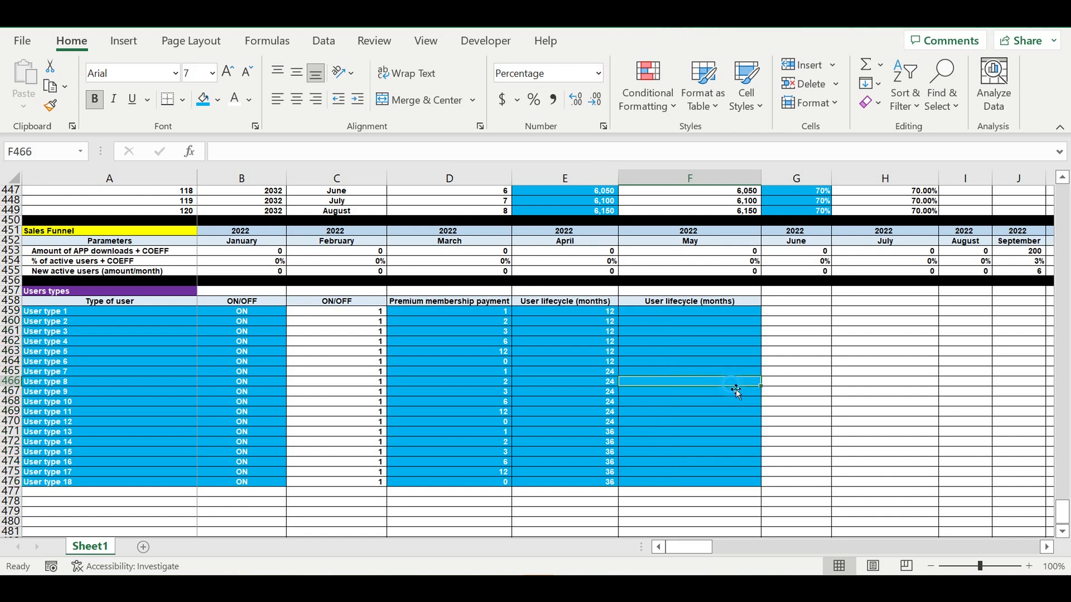
Enter 2%, 3%, 4%, 5%, 4% and 3% for User types 1 to 6 in F459:F464.
click(751, 492)
click(723, 315)
text(2% 3% 4% 5% 4% 3%)
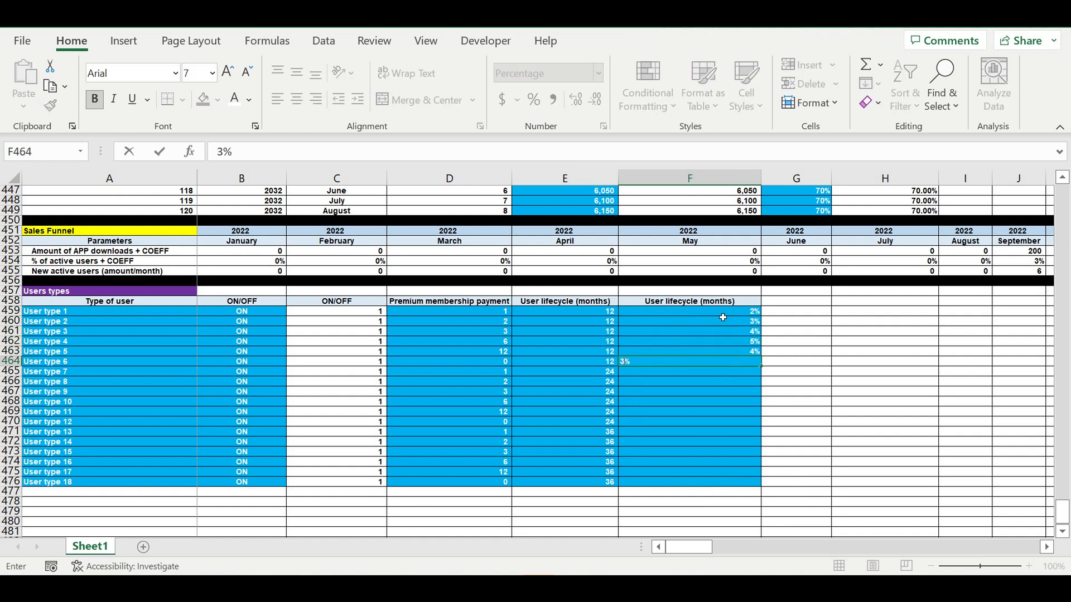
key(Return)
Enter 1%, 2%, 3%, 4%, 5%, 6%, 7%, 8%, 9%, 8%, 6% and 5% for User types 7 to 18 in F465:F476.
text(1% 2% 3% 4% 5% 6% 7%)
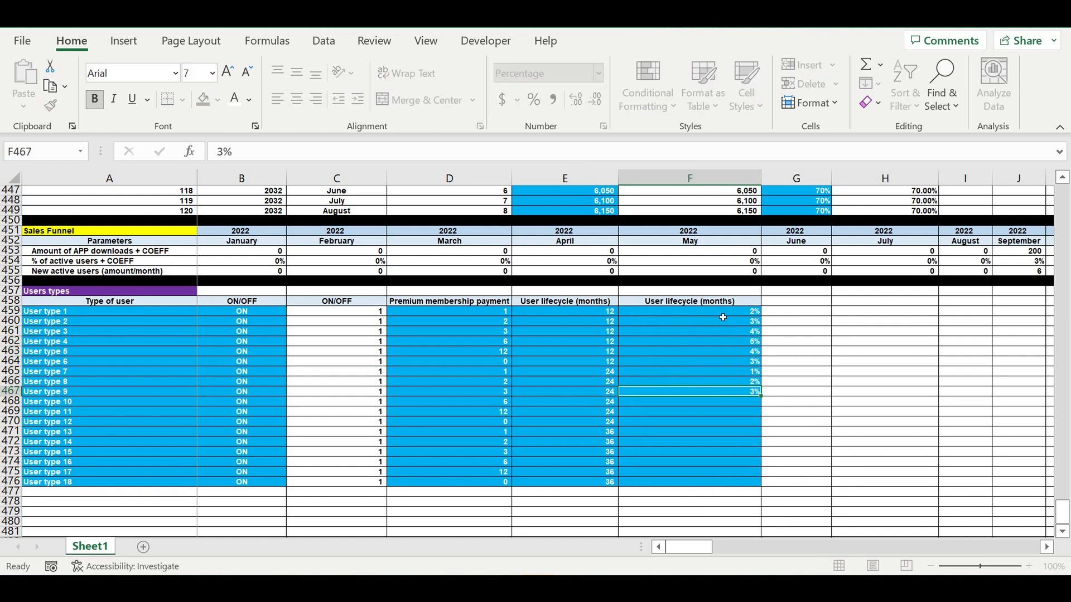
key(Return)
text(8%)
key(Return)
text(9%)
key(Return)
text(8%)
key(Return)
text(6%)
key(Return)
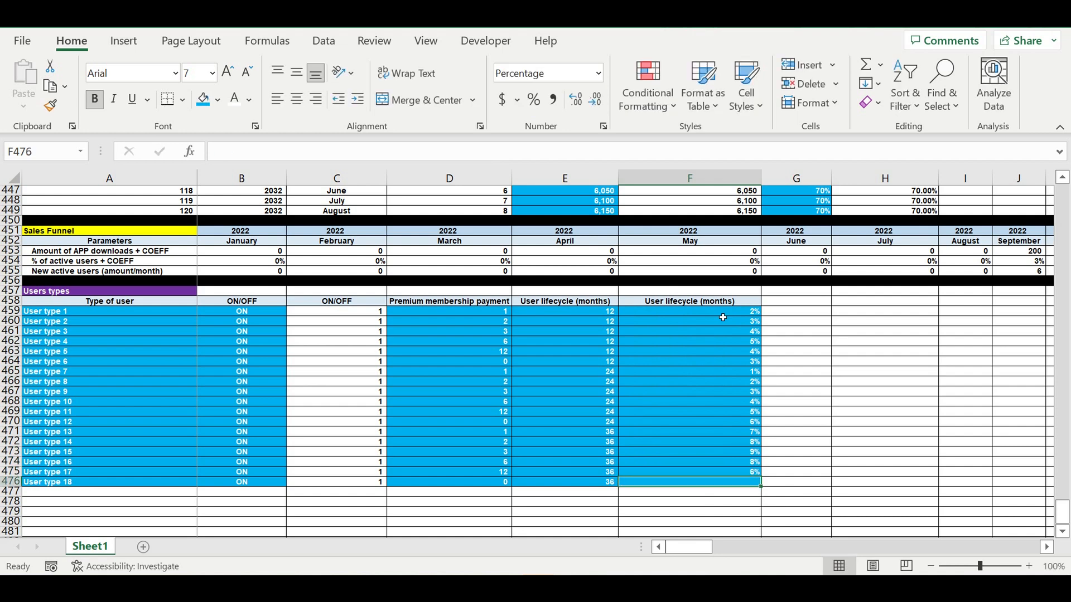
text(5%)
key(Return)
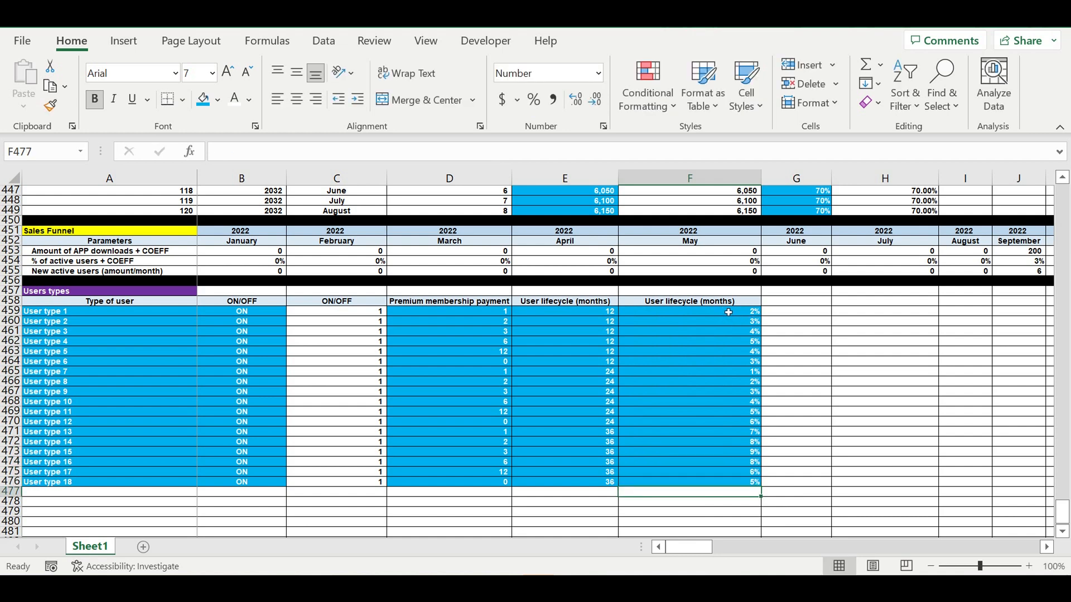
Sum the user type percentages F459:F476 in F477 and format the result as a percentage.
drag(728, 316, 728, 323)
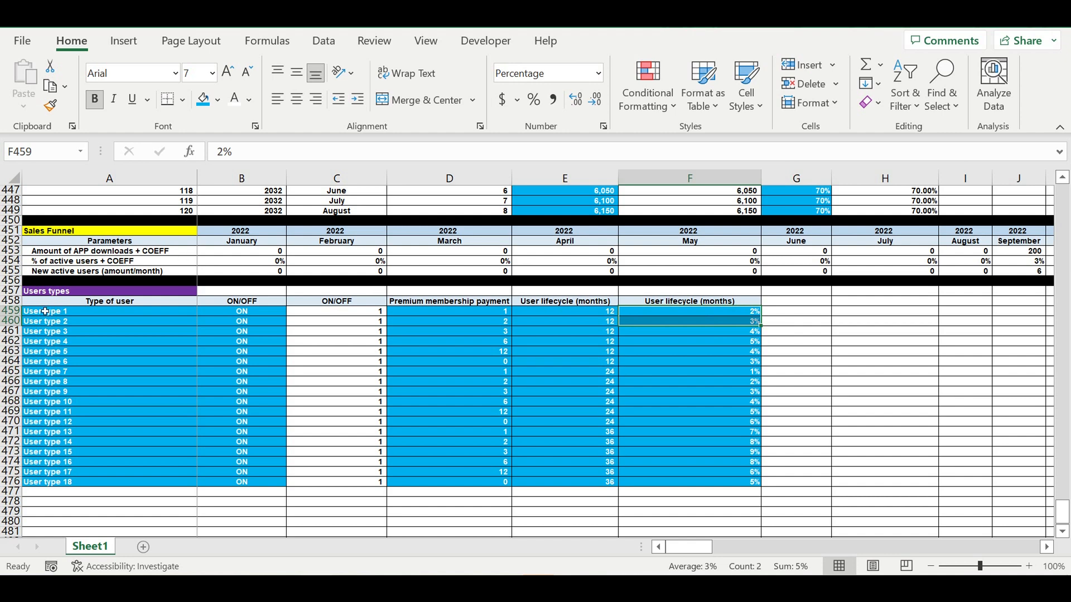
drag(45, 314, 60, 486)
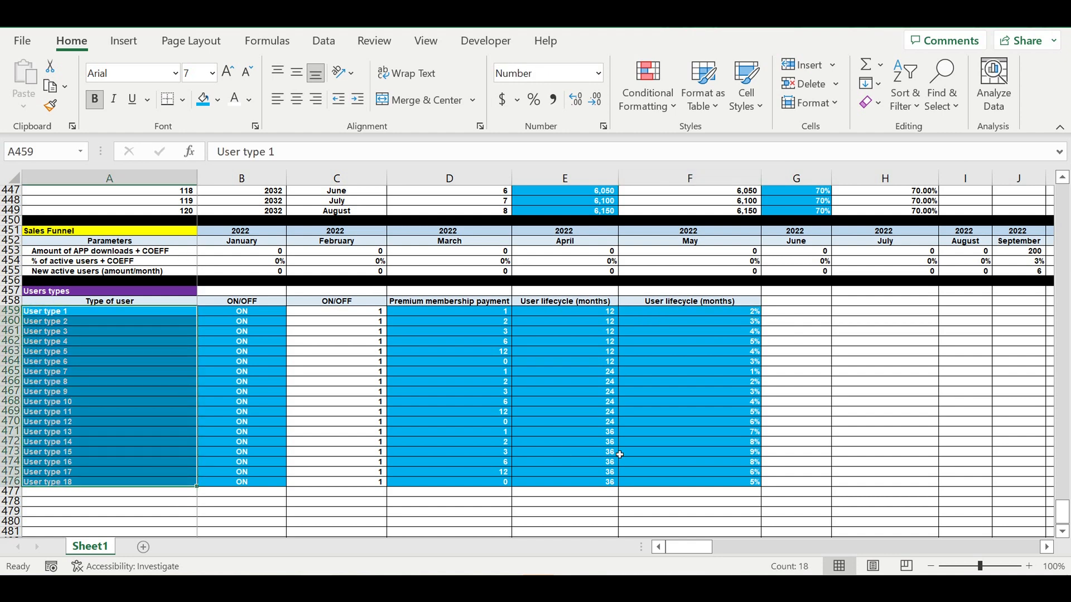
click(730, 493)
click(867, 66)
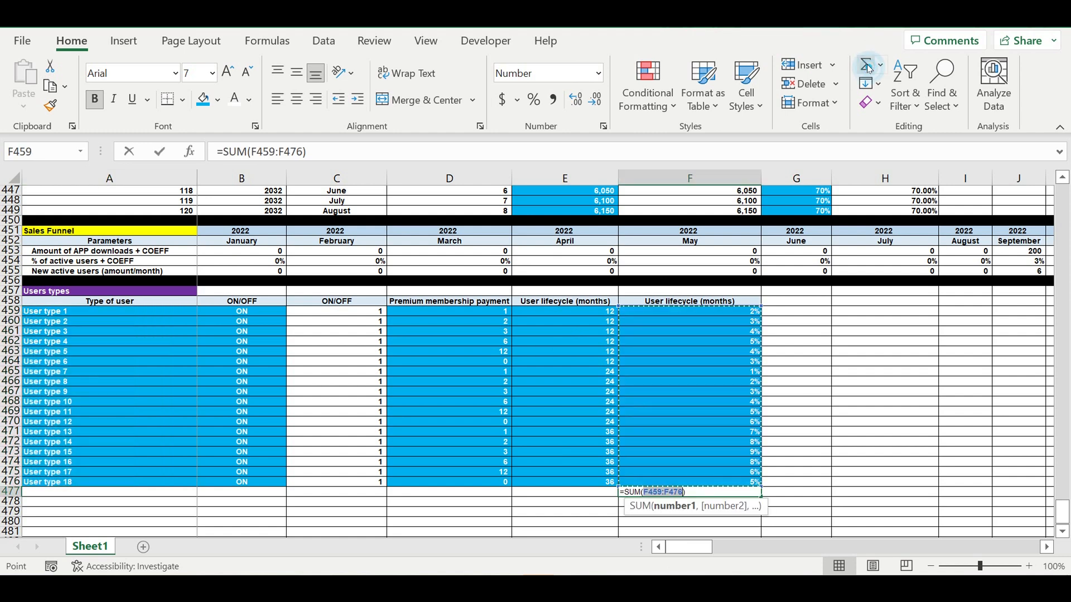
key(Return)
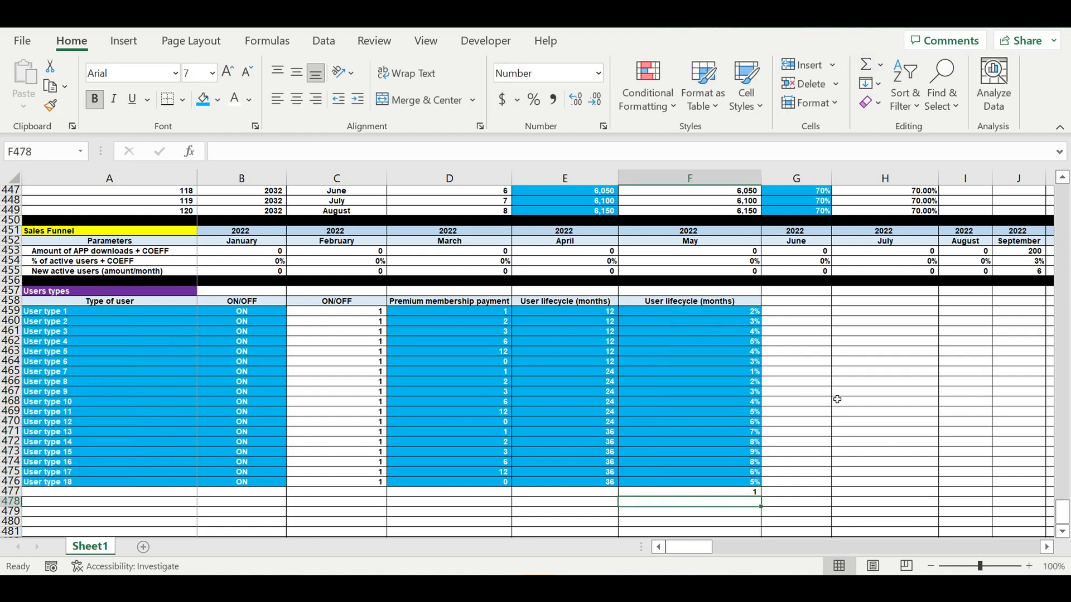
click(743, 493)
click(533, 99)
Set the percentage of User type 17 in F475 to 0%.
click(747, 473)
text(0)
key(Return)
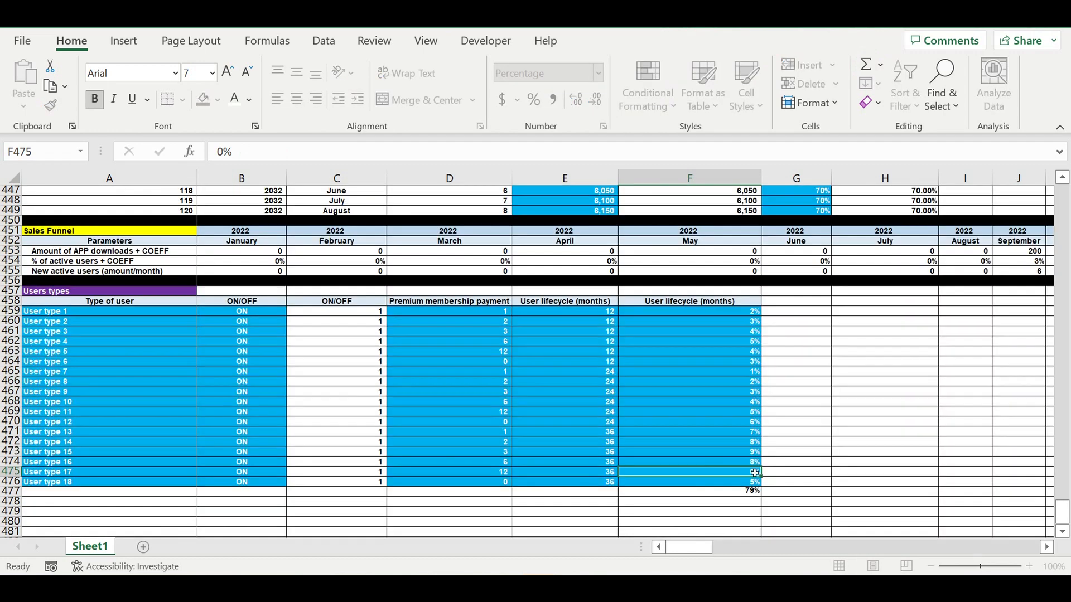
Set the percentage of User type 17 in F475 to 21% and check the sum in F477.
click(739, 477)
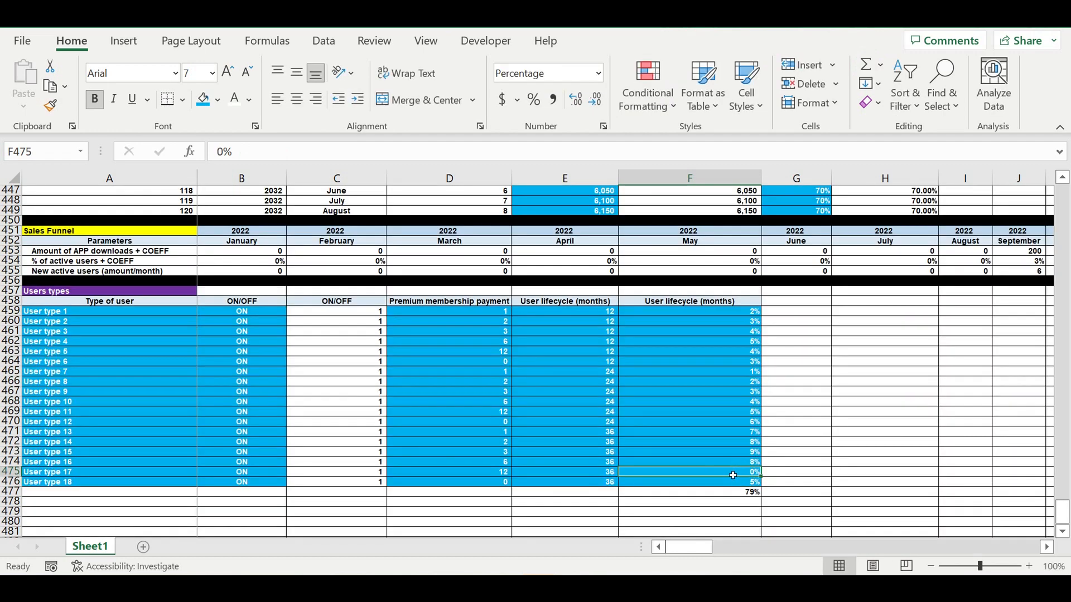
text(11)
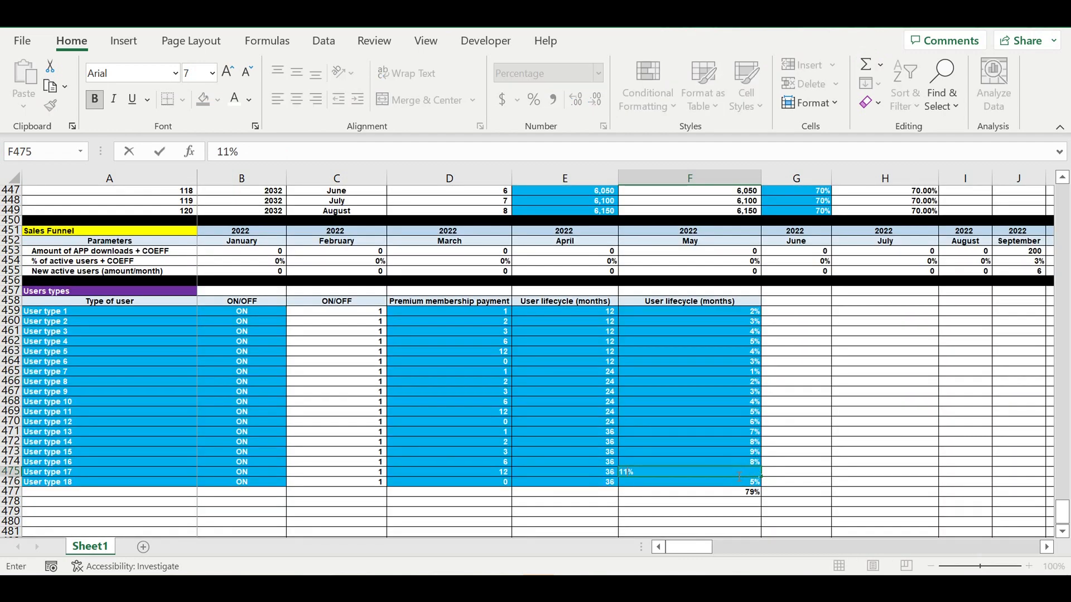
key(BackSpace)
key(BackSpace)
text(21)
key(Return)
click(736, 475)
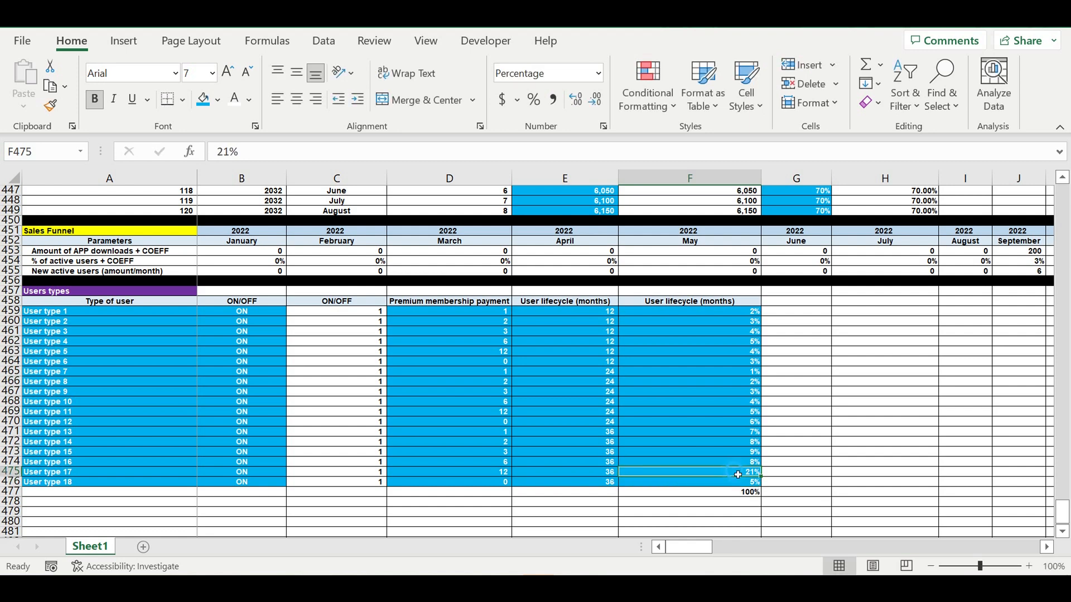
click(733, 496)
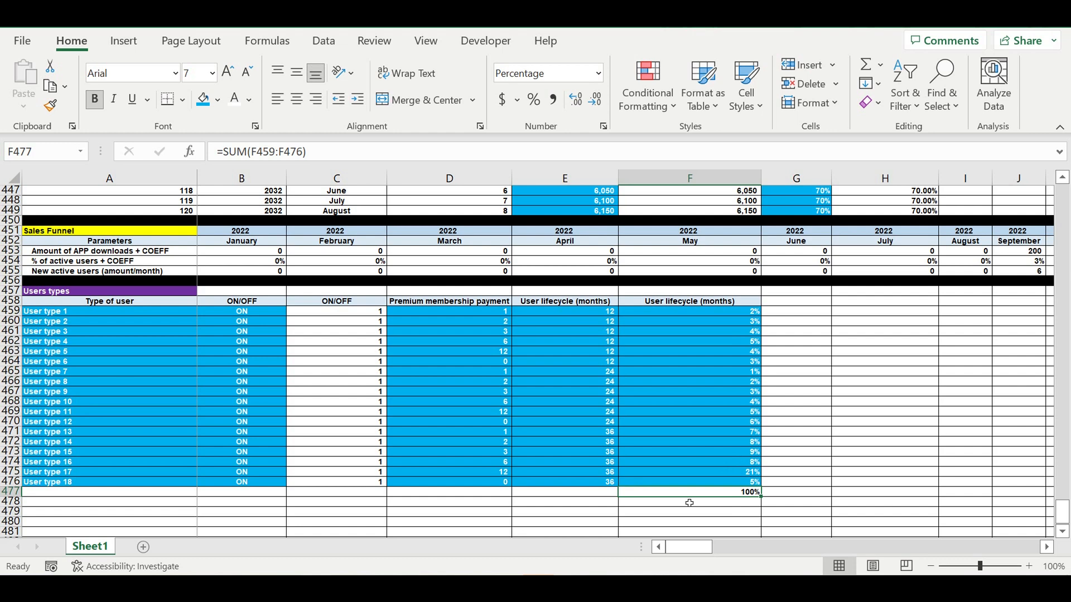
Label E477 as Totals and E478 as Control.
click(595, 491)
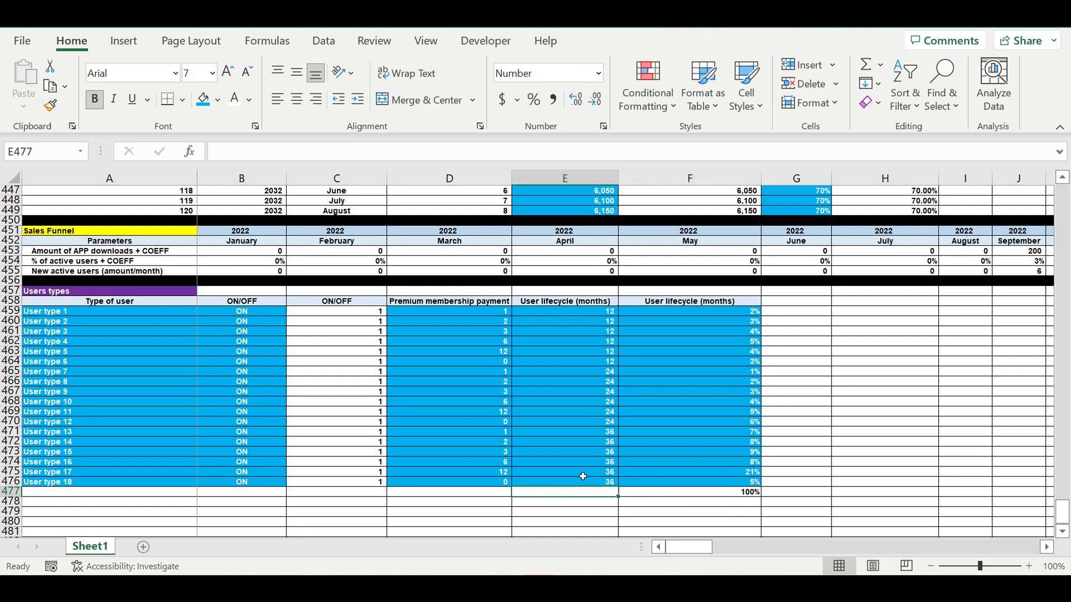
text(Totals)
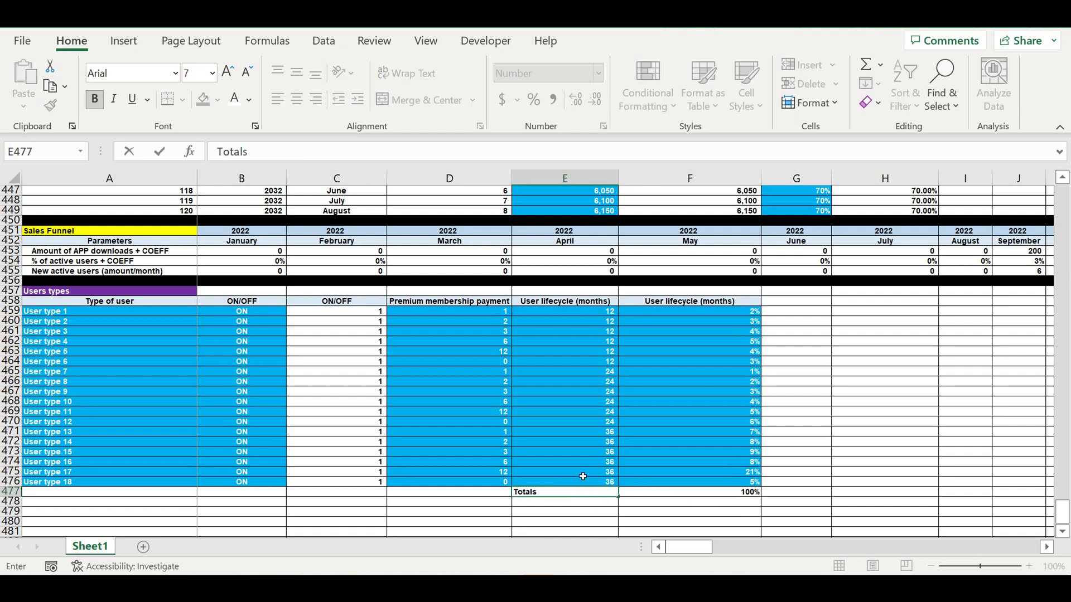
key(Return)
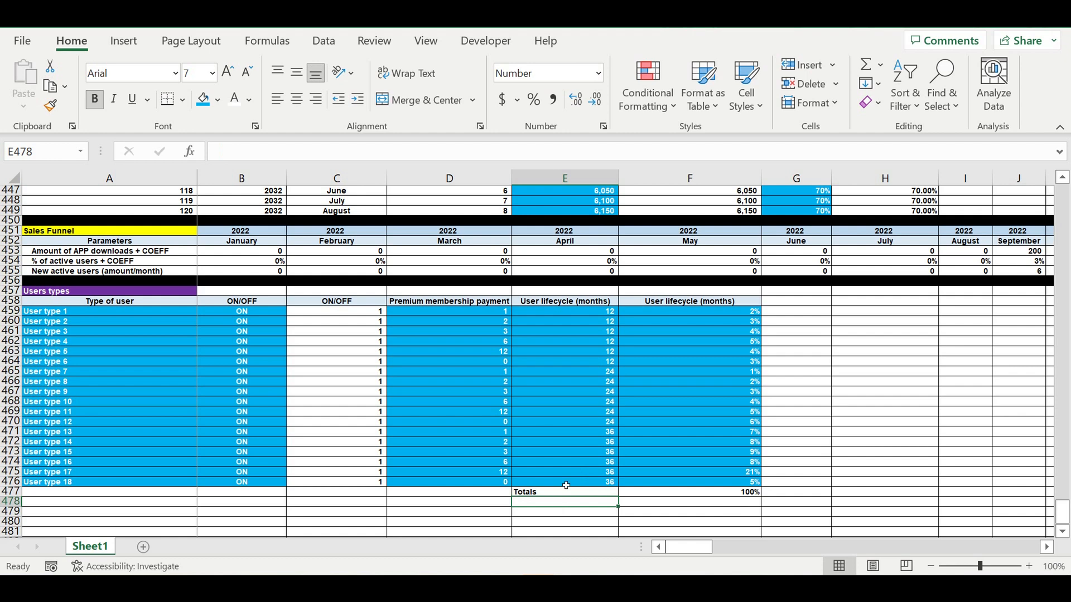
text(Control)
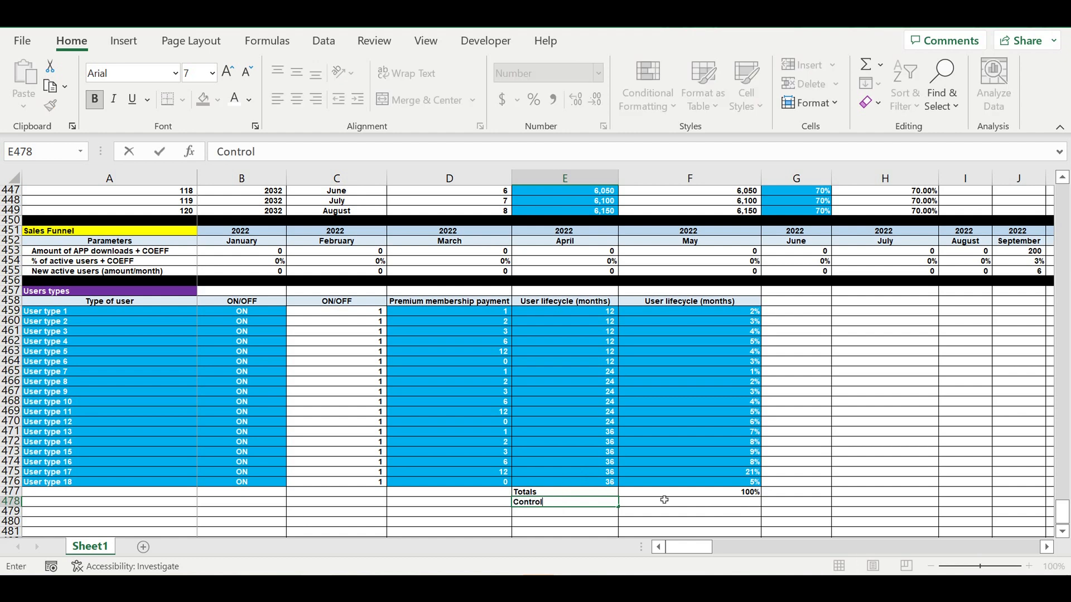
click(747, 502)
Fill the Totals label and its sum in E477:F477 with yellow.
drag(605, 492, 697, 493)
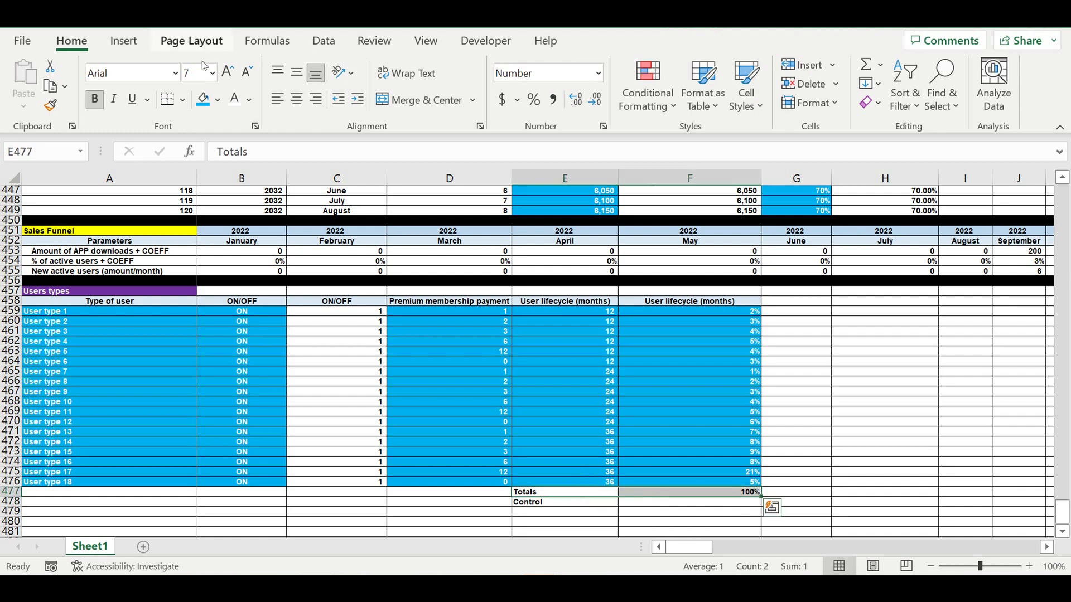
click(217, 107)
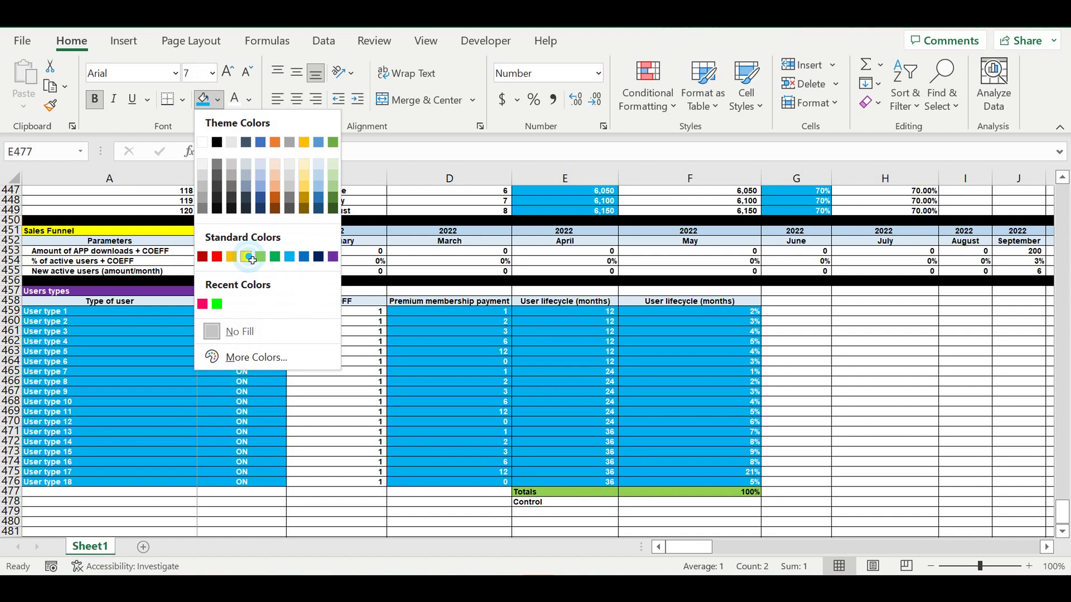
click(248, 258)
Enter the control formula =IF(F477=1,"ok","mistake") in F478 and centre its result.
click(741, 506)
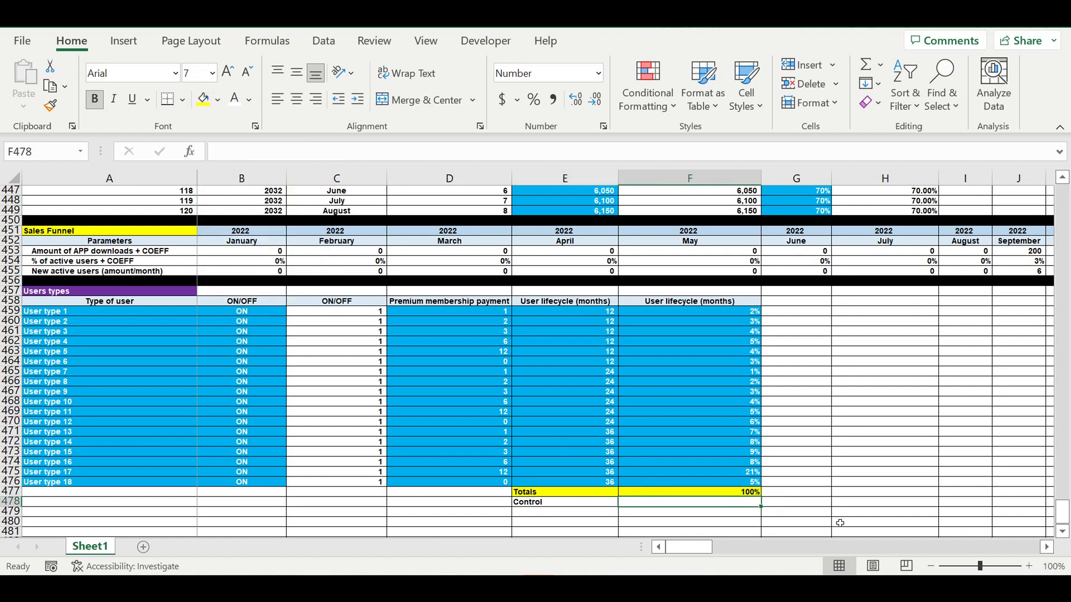
text(=)
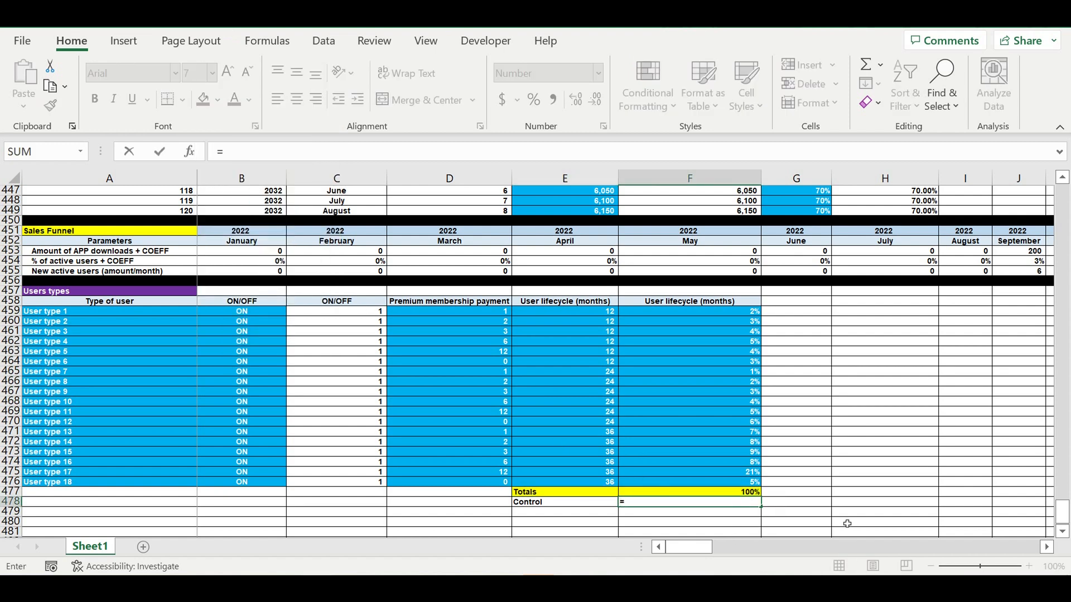
text(if()
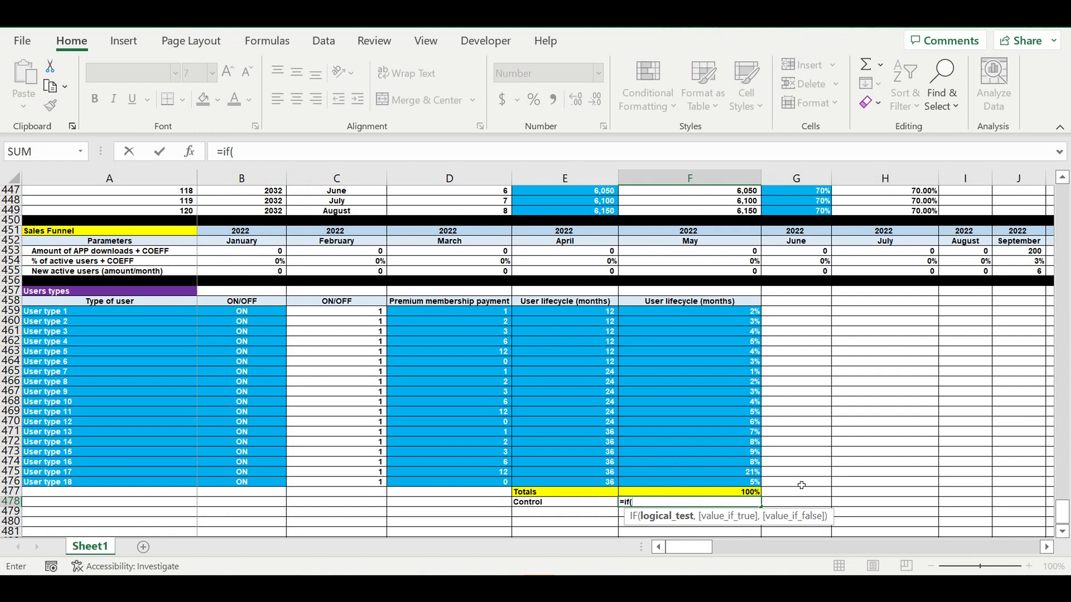
click(732, 494)
text(=1,)
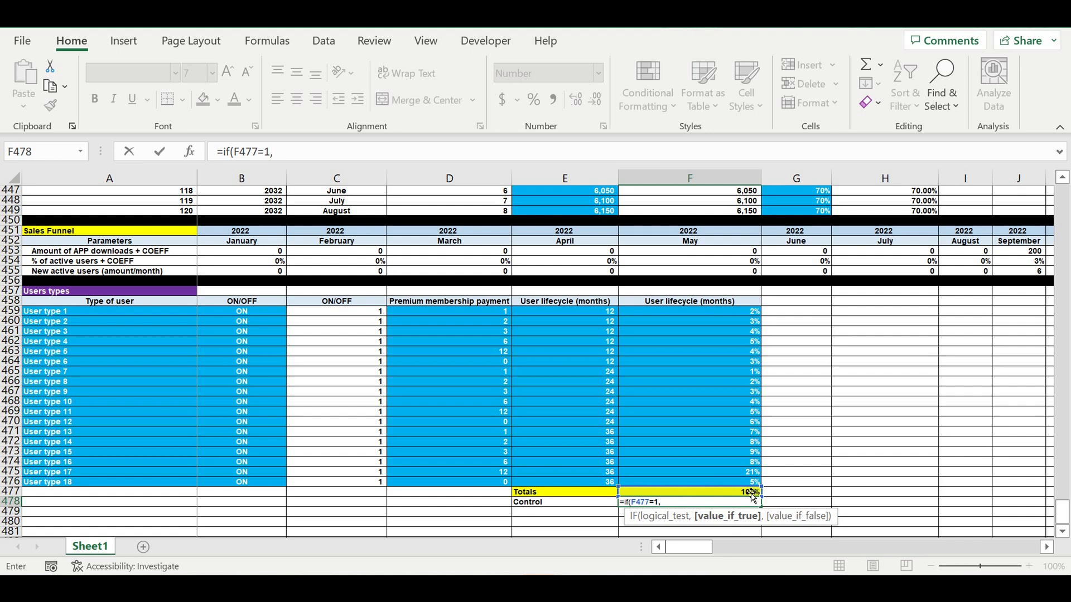
text("ok",")
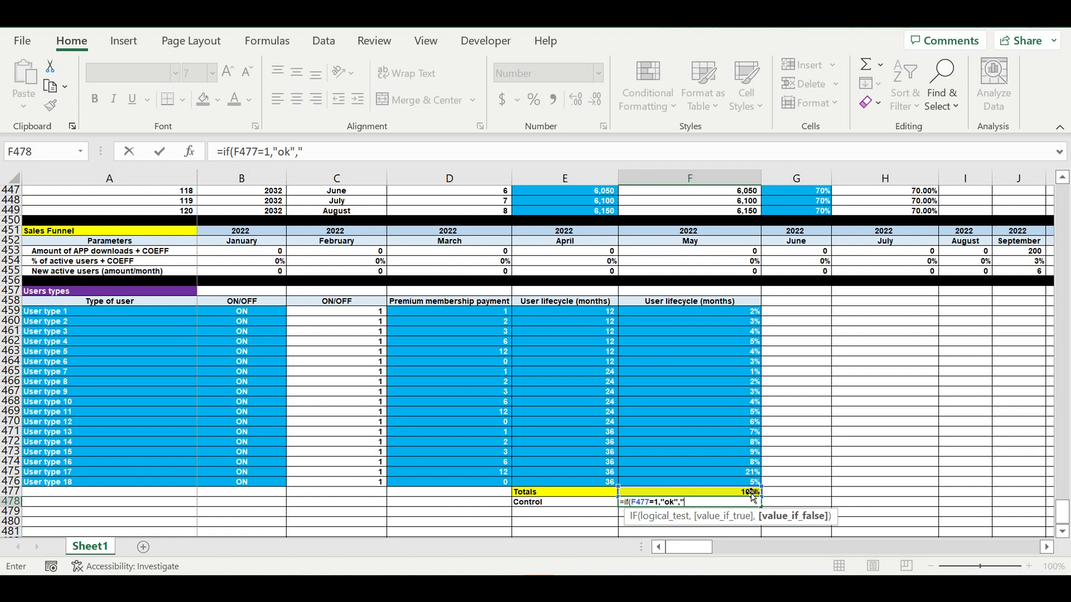
text(mistake"))
key(Return)
click(712, 504)
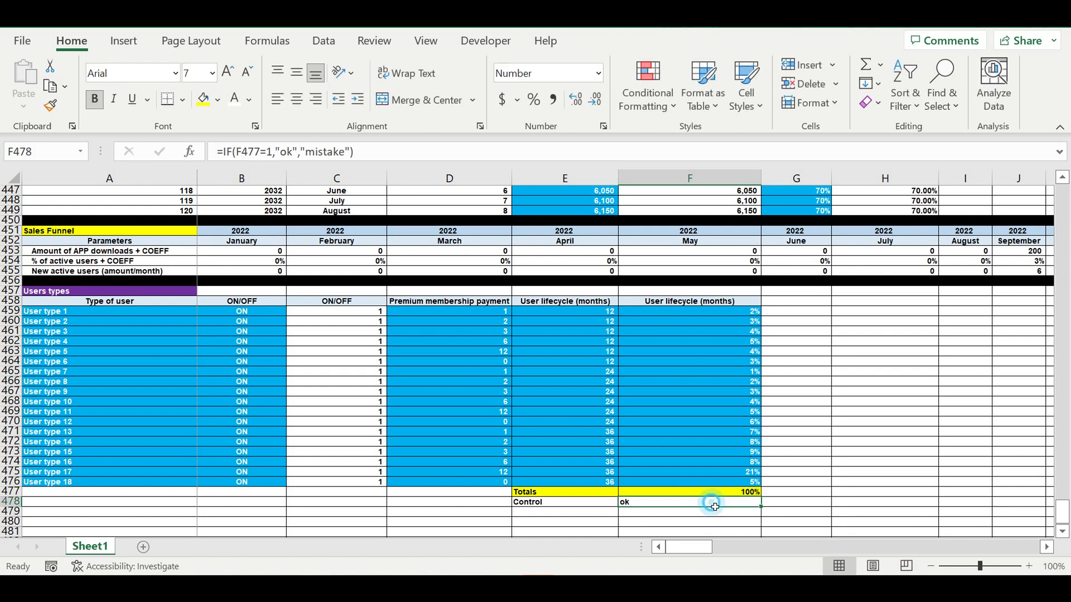
click(297, 99)
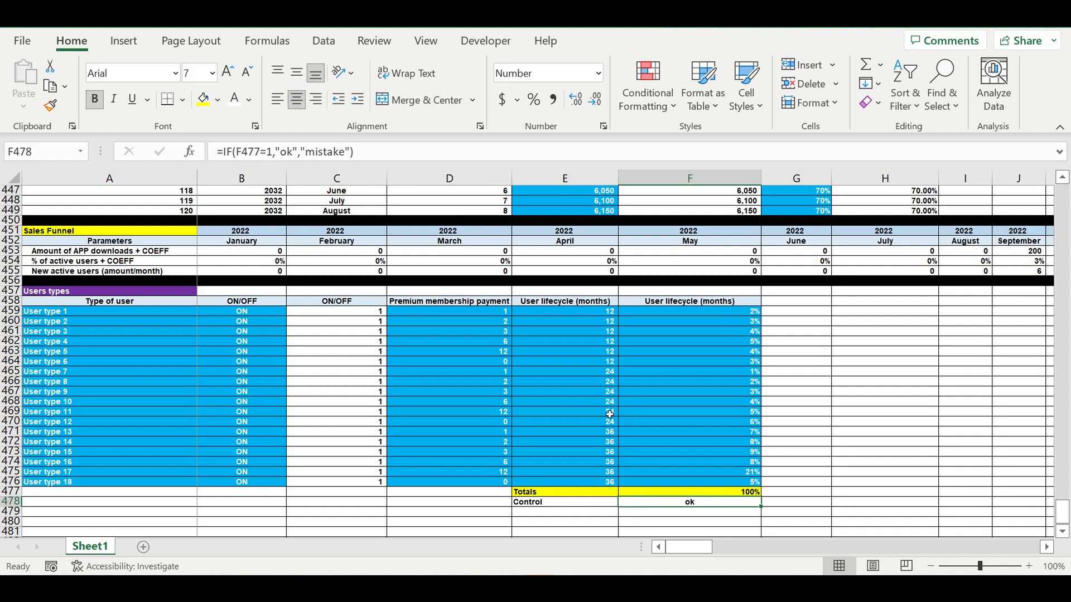
click(824, 484)
Fill the Control result cell F478 with bright green.
click(700, 501)
click(218, 99)
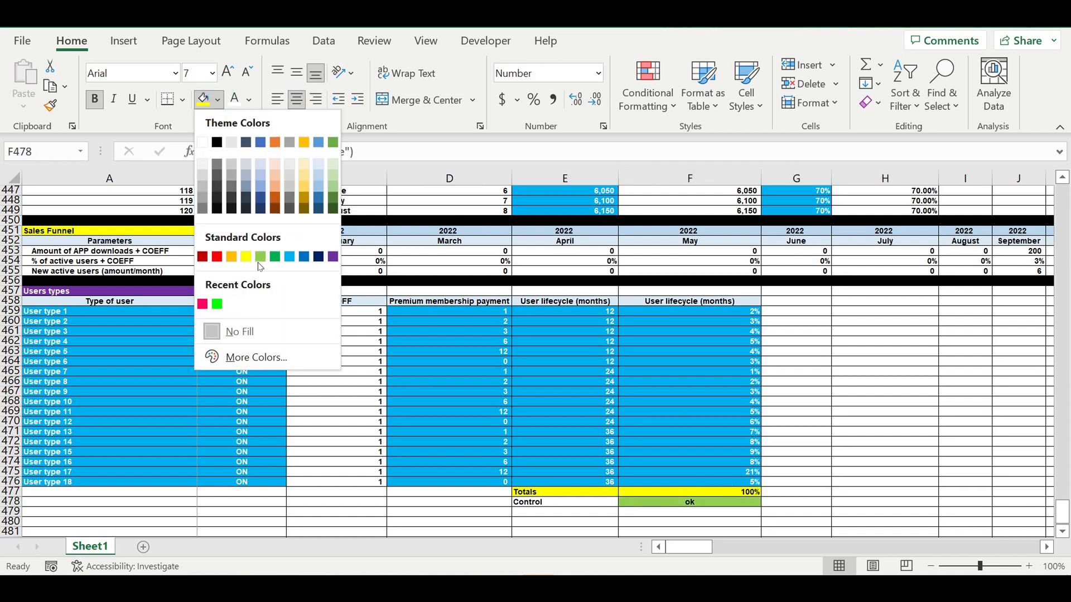
click(220, 306)
click(821, 453)
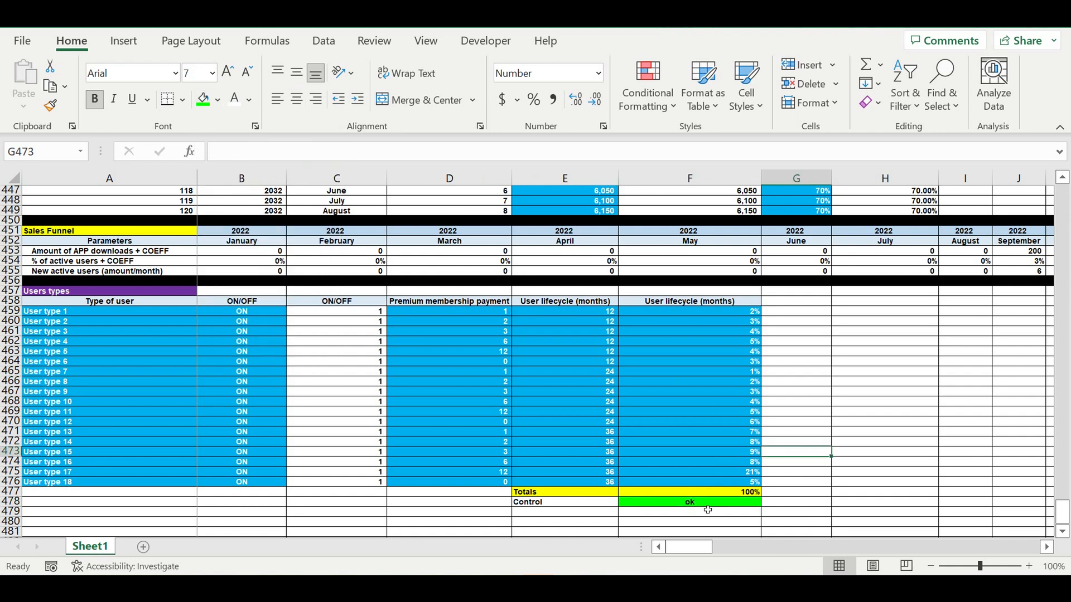
Fill the Control result cell F478 with red as its base colour.
click(707, 504)
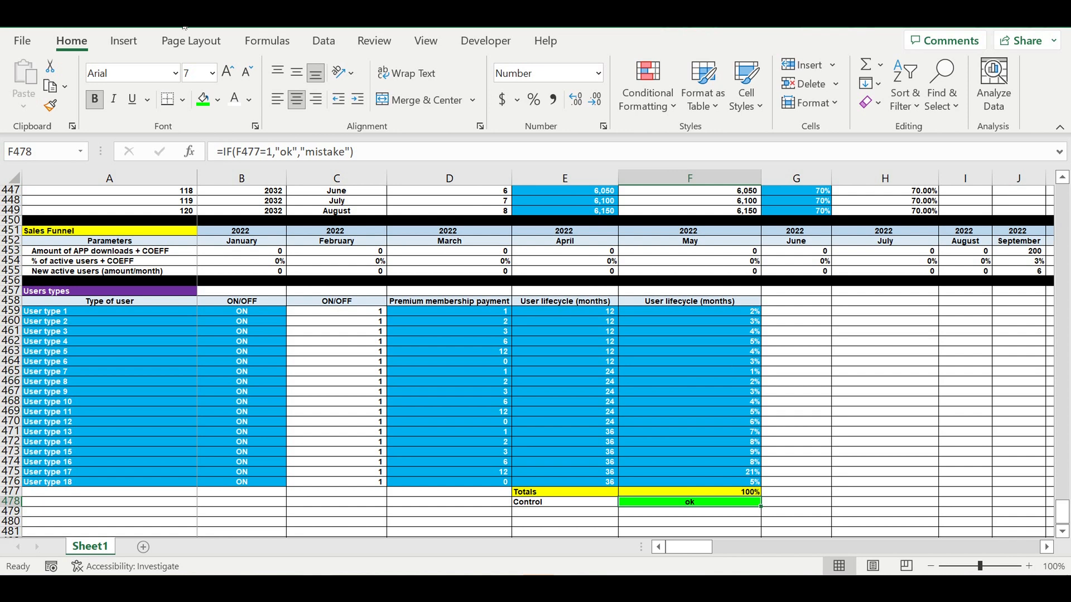
click(218, 99)
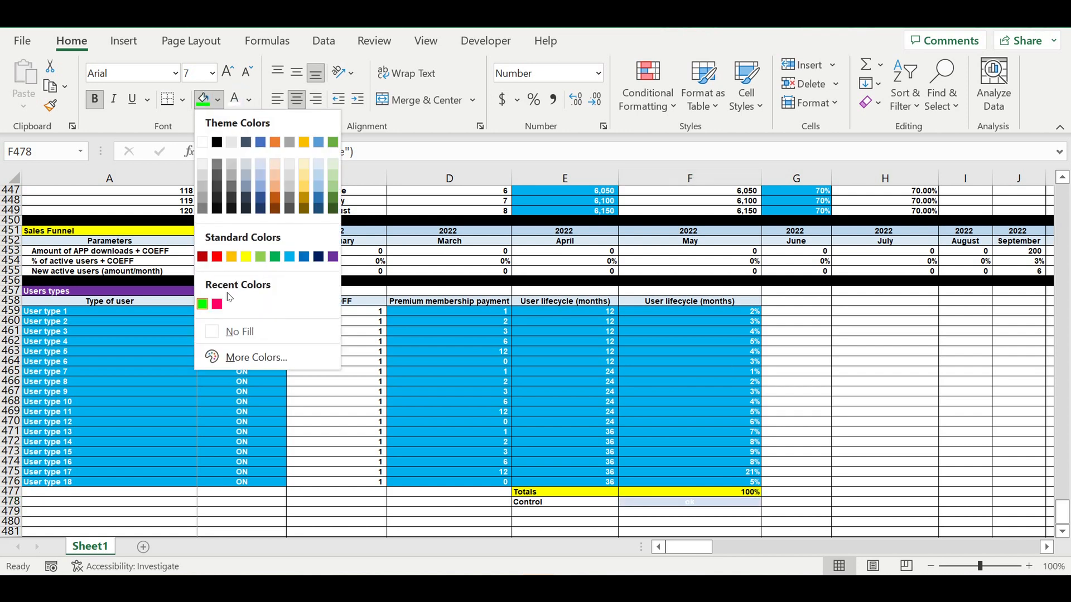
click(217, 257)
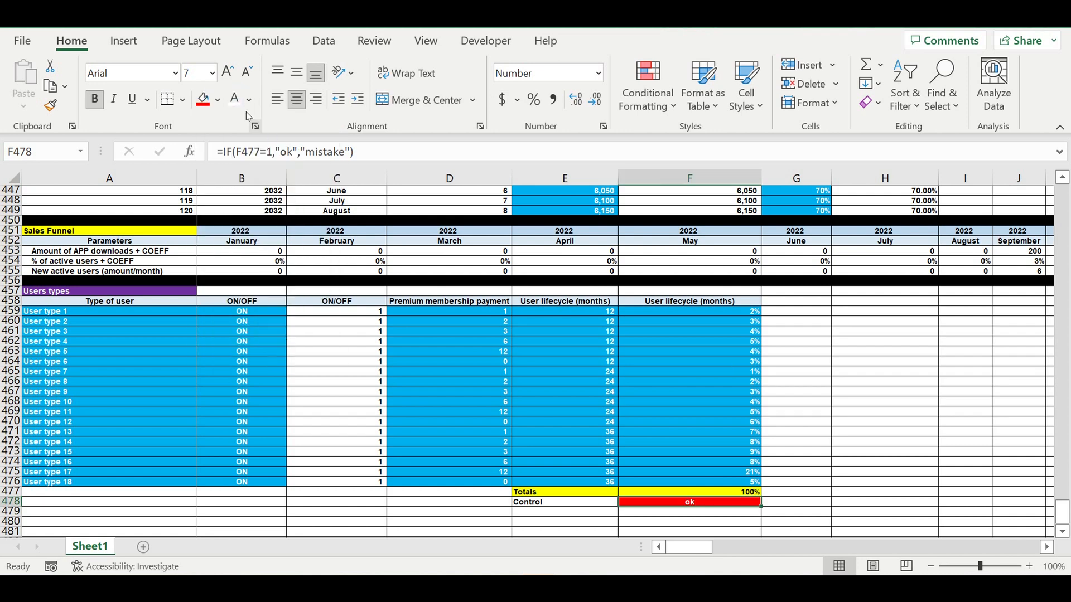
click(798, 451)
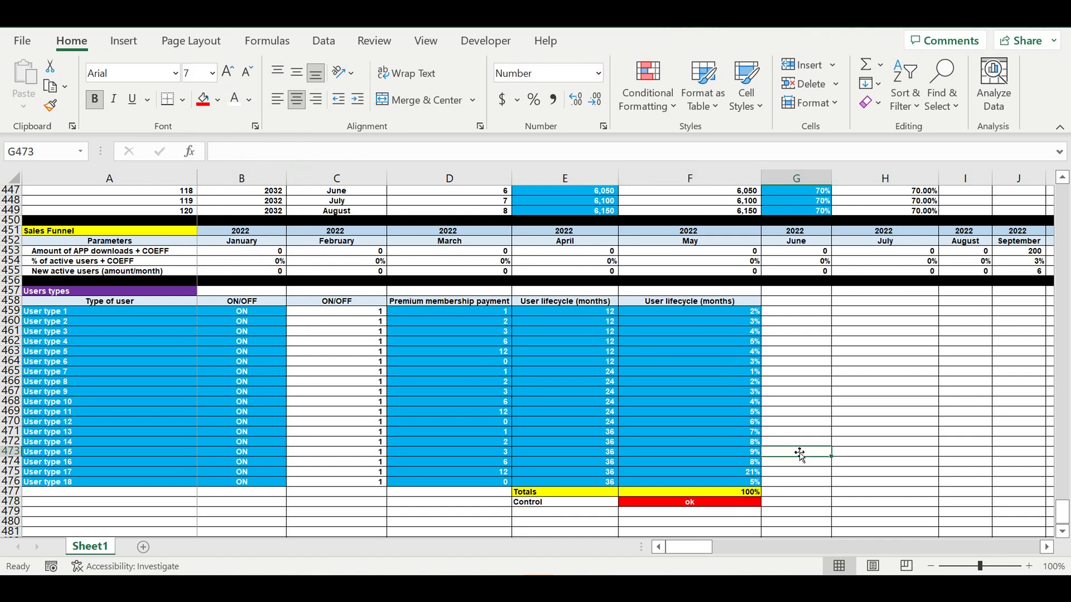
Start a formula-based conditional formatting rule for F478 with the condition =F477=1.
click(723, 503)
click(647, 92)
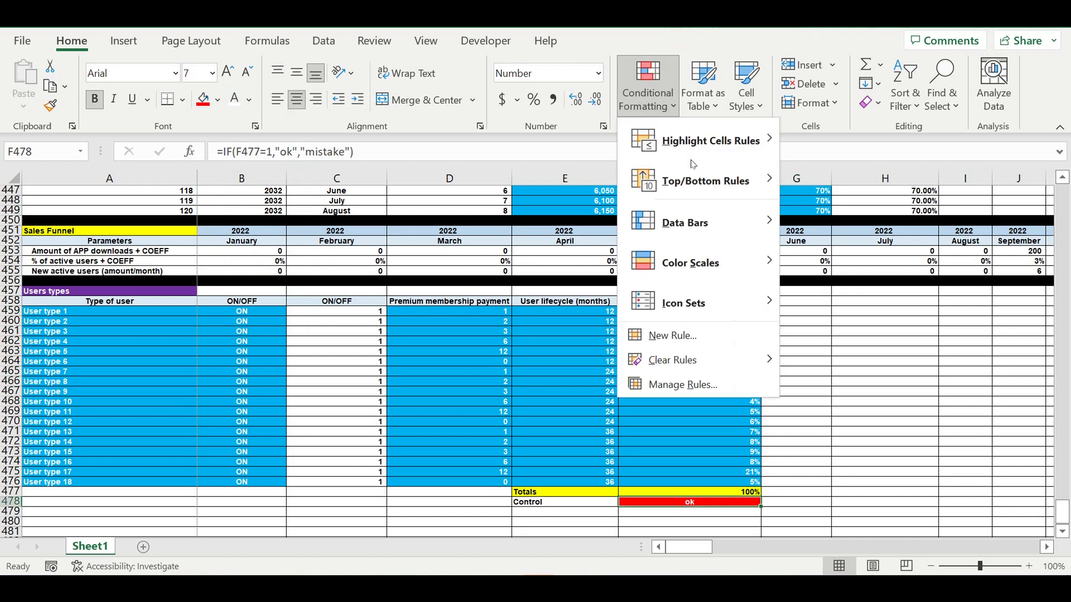
click(655, 335)
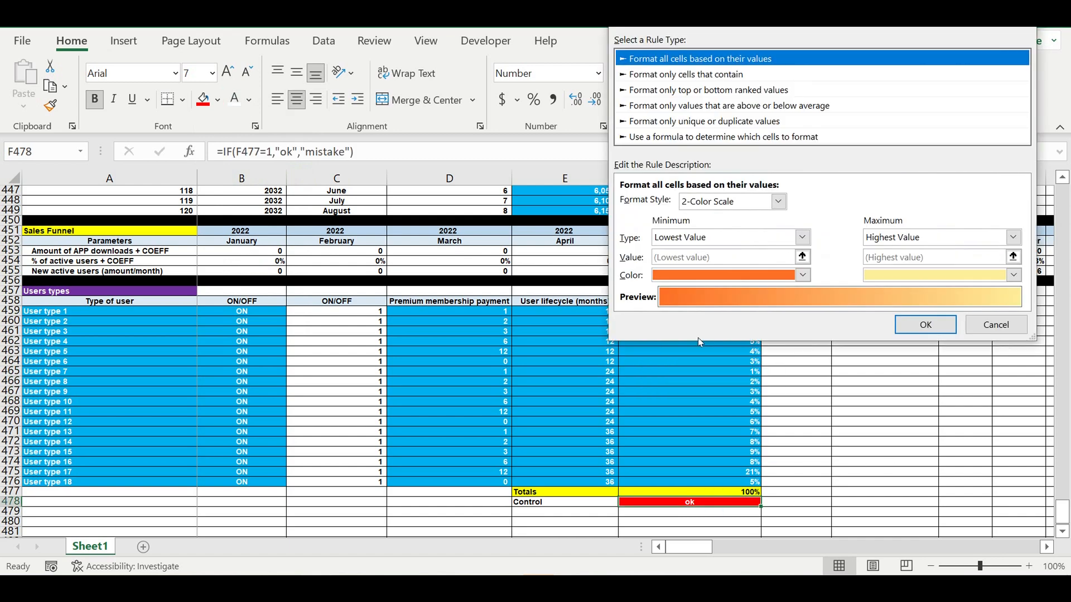
click(647, 137)
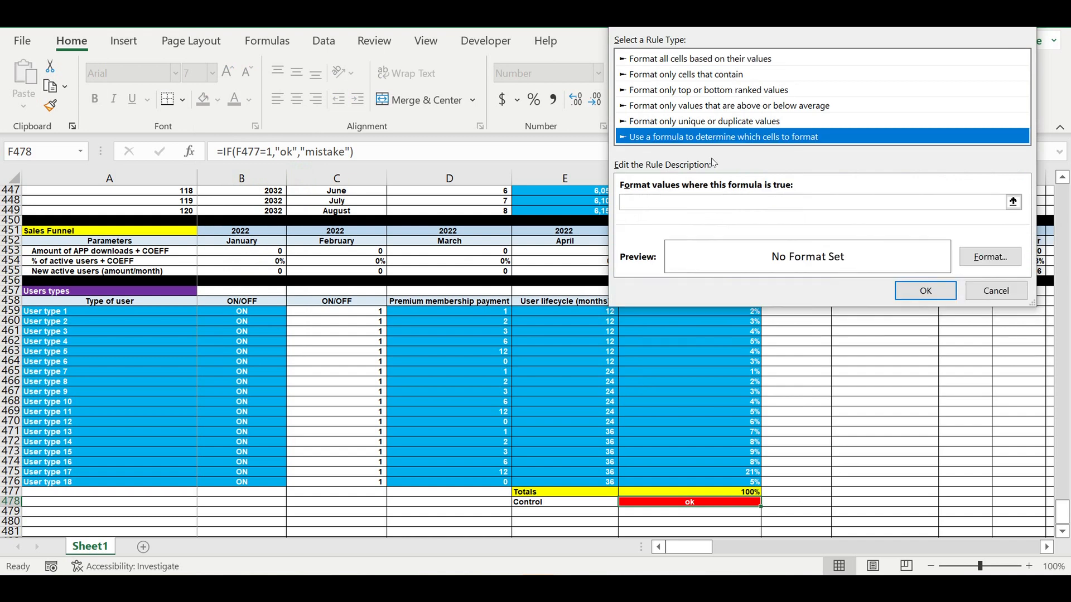
click(664, 206)
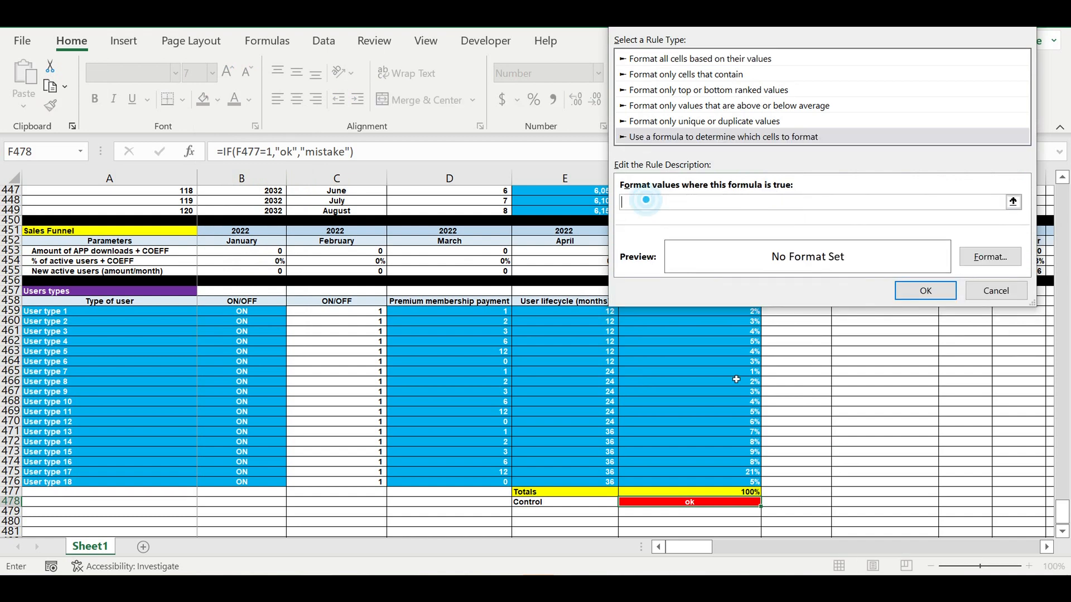
click(702, 495)
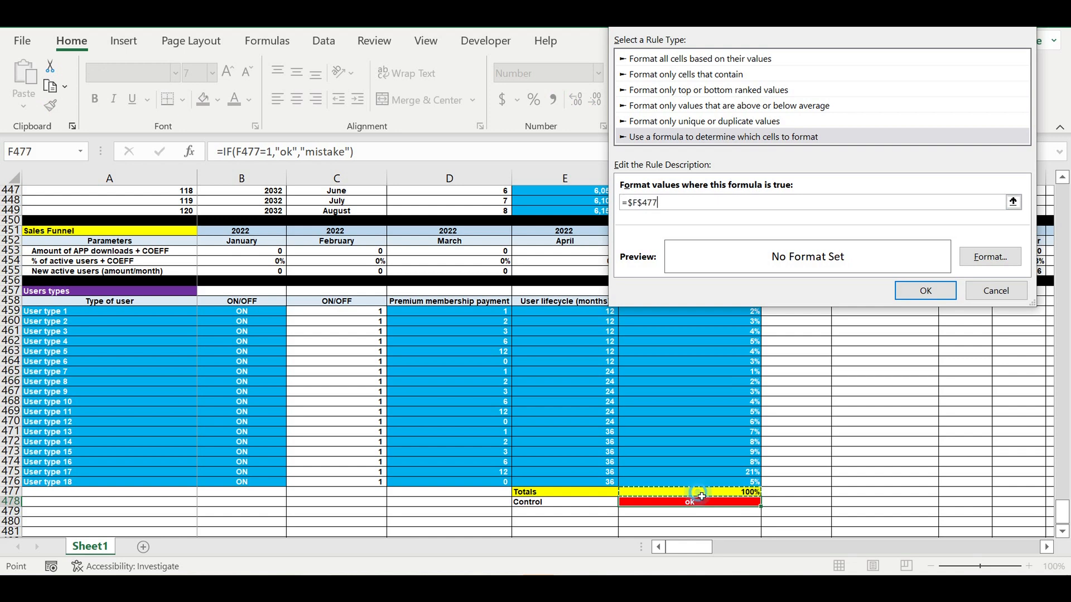
click(640, 208)
key(BackSpace)
click(638, 205)
key(BackSpace)
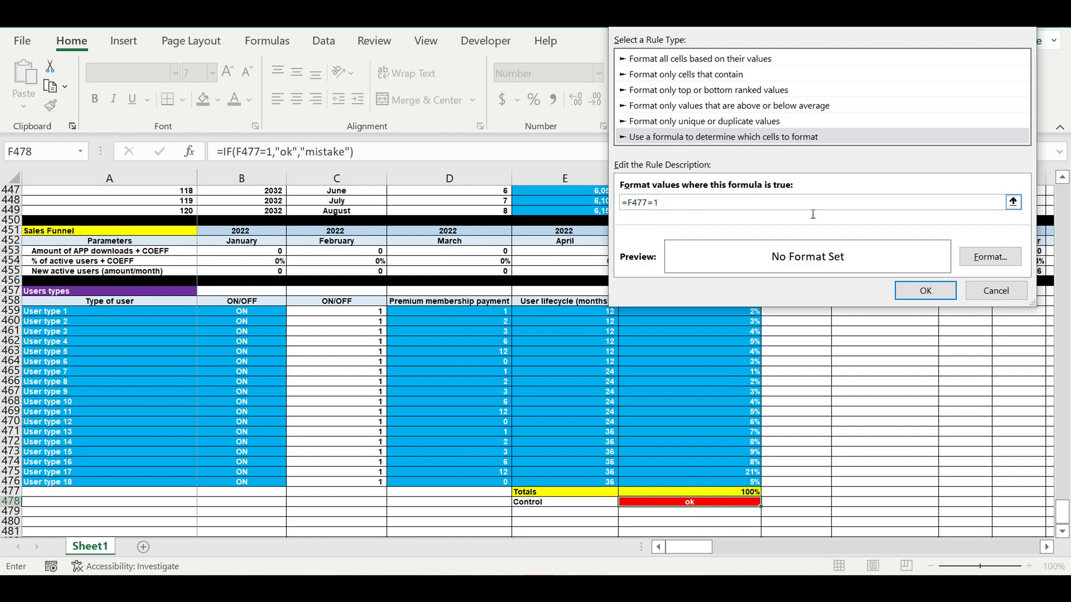
Give the rule's format a bright green background fill.
click(977, 257)
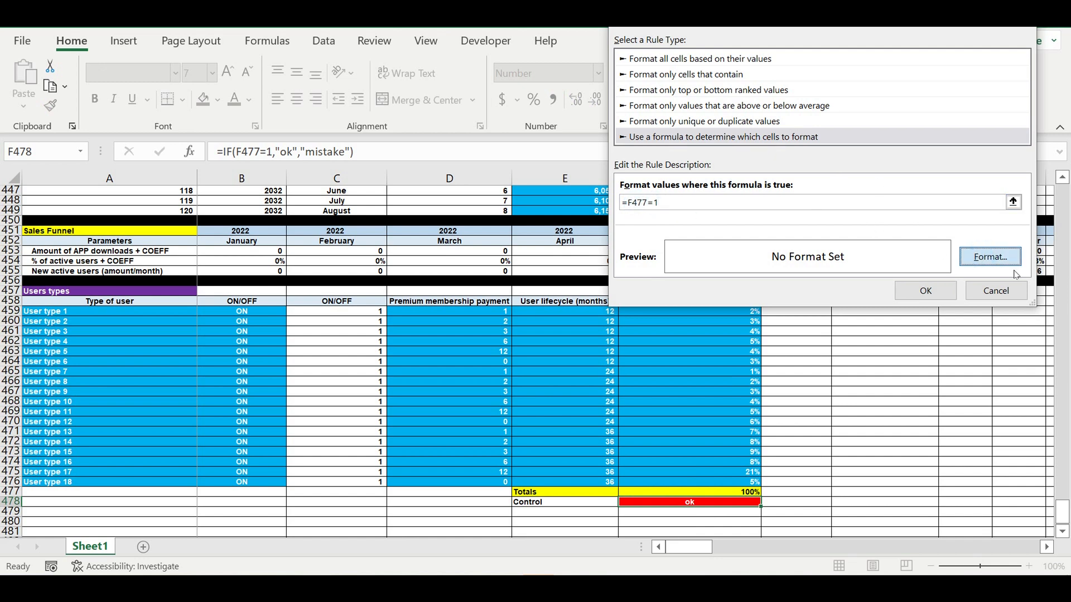
click(786, 42)
click(742, 225)
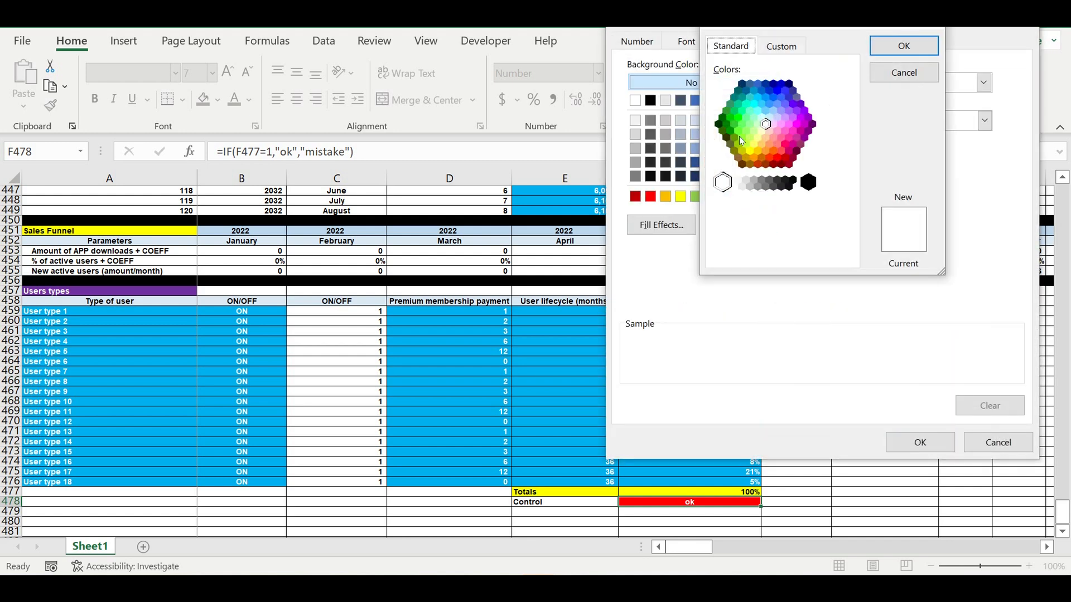
click(739, 122)
click(903, 45)
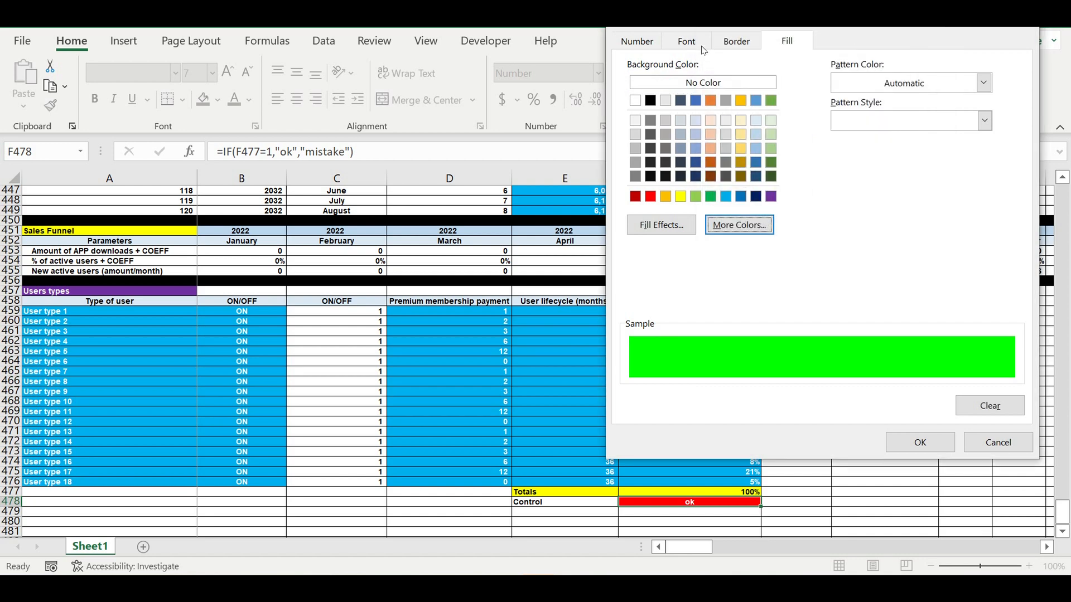
Set the rule's font colour to black and apply the conditional formatting to F478.
click(698, 44)
click(907, 190)
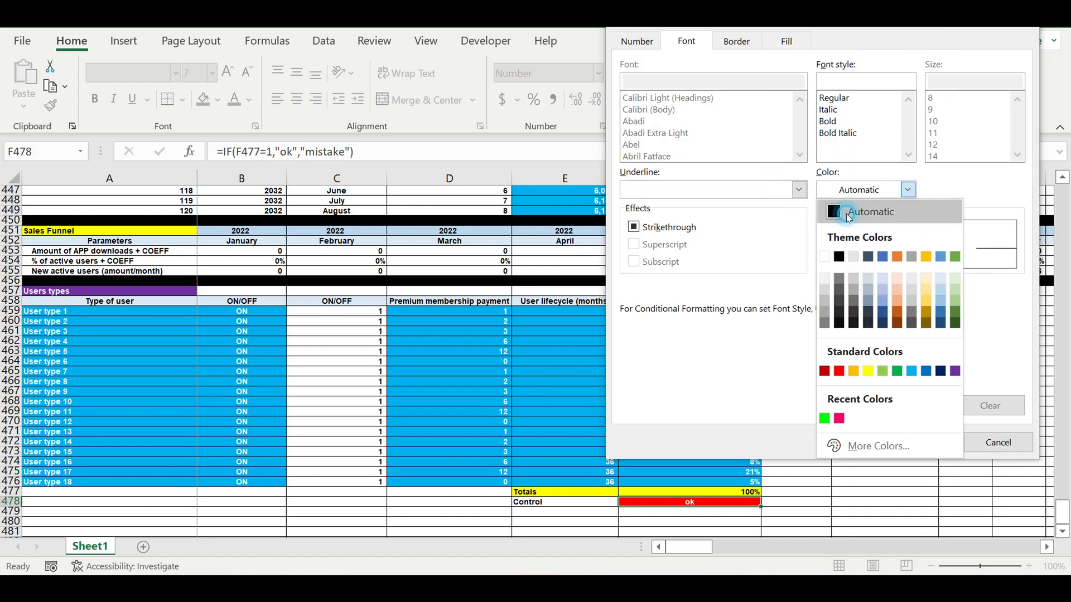
click(848, 213)
click(907, 189)
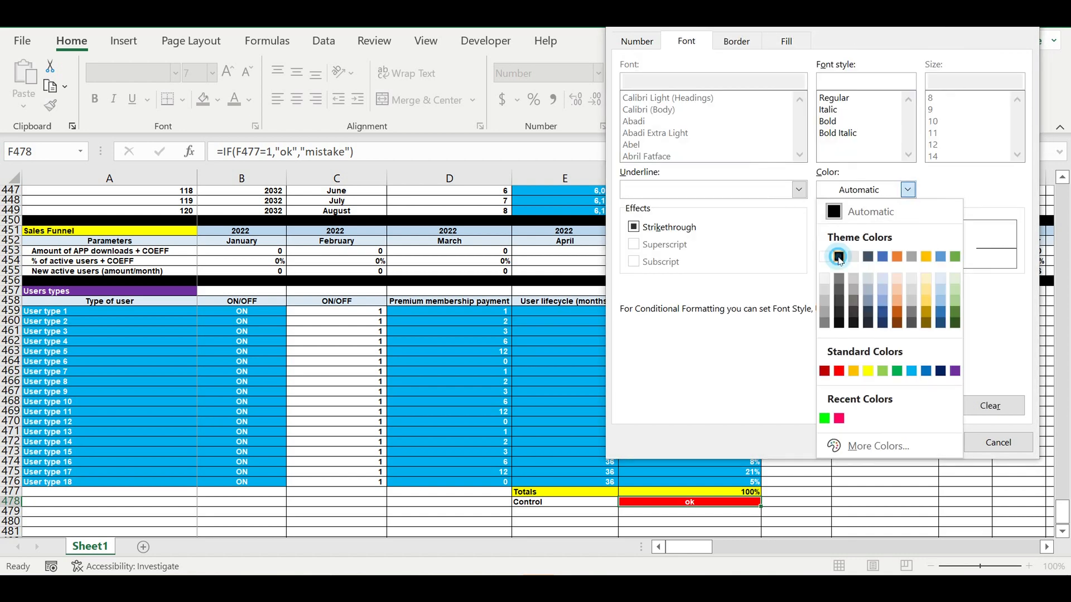
click(838, 258)
click(915, 441)
click(926, 291)
click(847, 391)
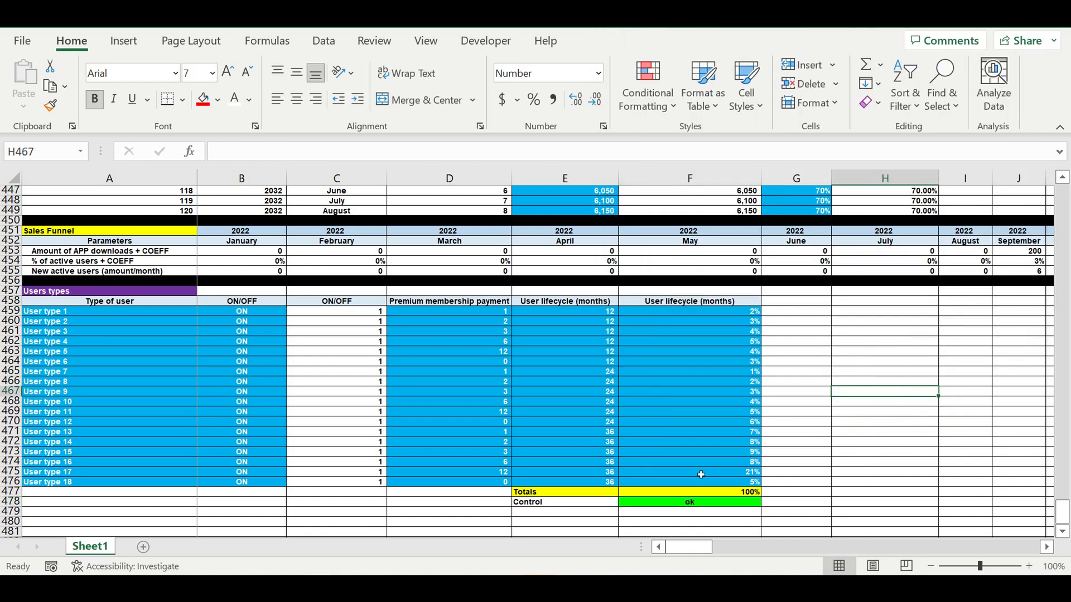
Test the control cell by setting User type 18's percentage in F476 to 6%, 4% and back to 5%.
click(728, 484)
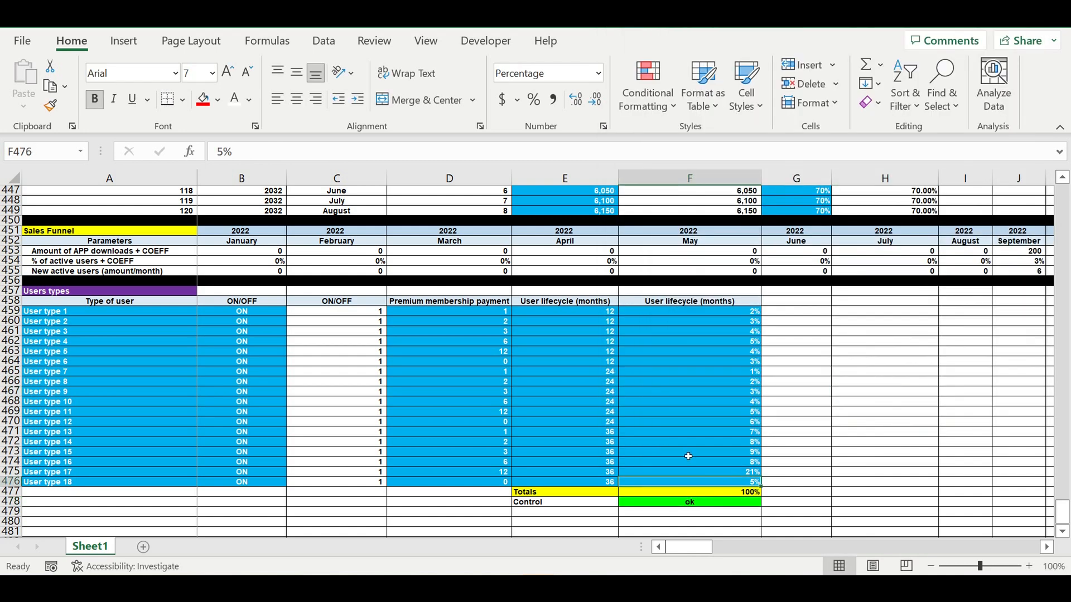
text(6)
key(Return)
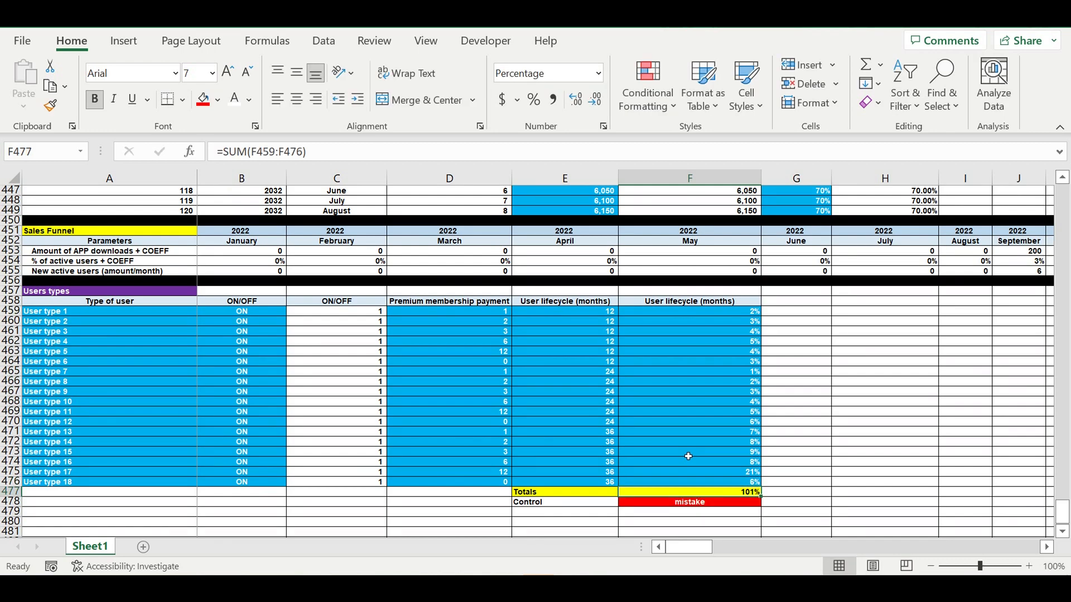
key(Up)
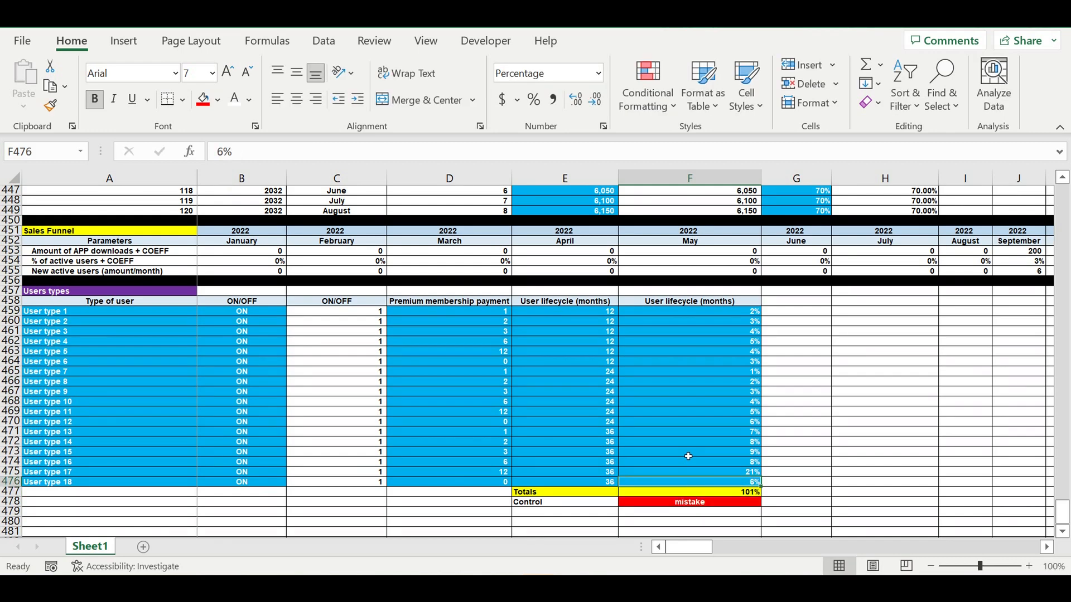
text(4)
key(Return)
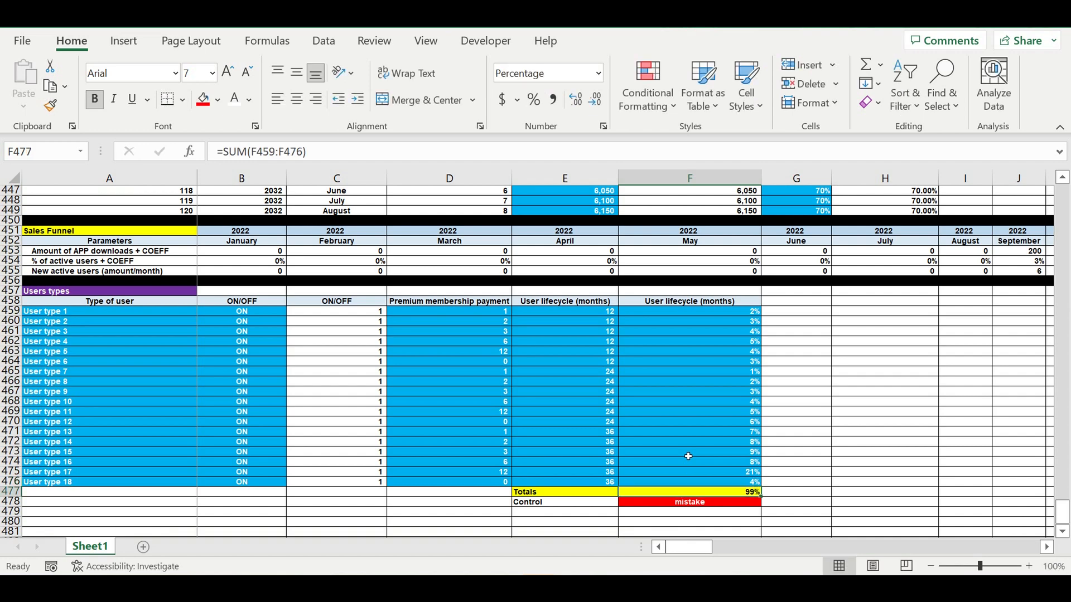
key(Up)
text(5)
key(Return)
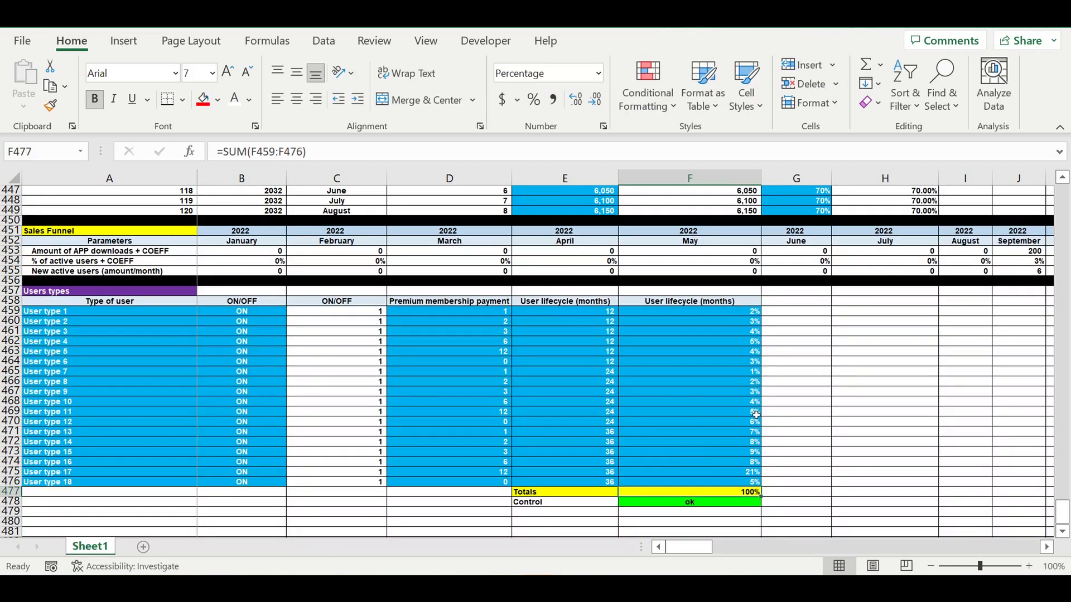
Fill the whole of row 479 below the Users types section with black as a separator.
click(15, 503)
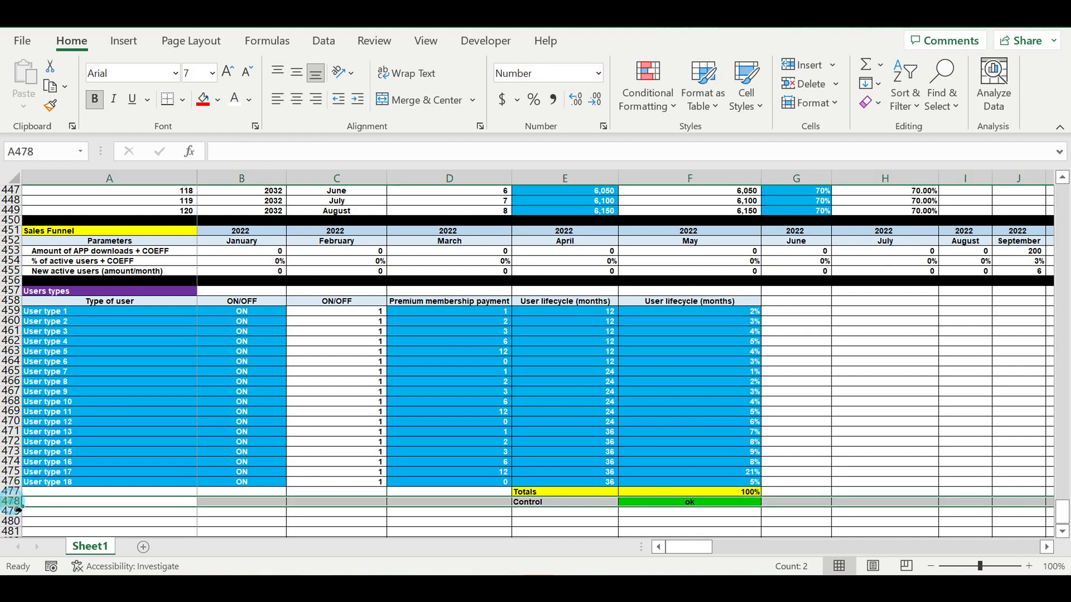
click(11, 511)
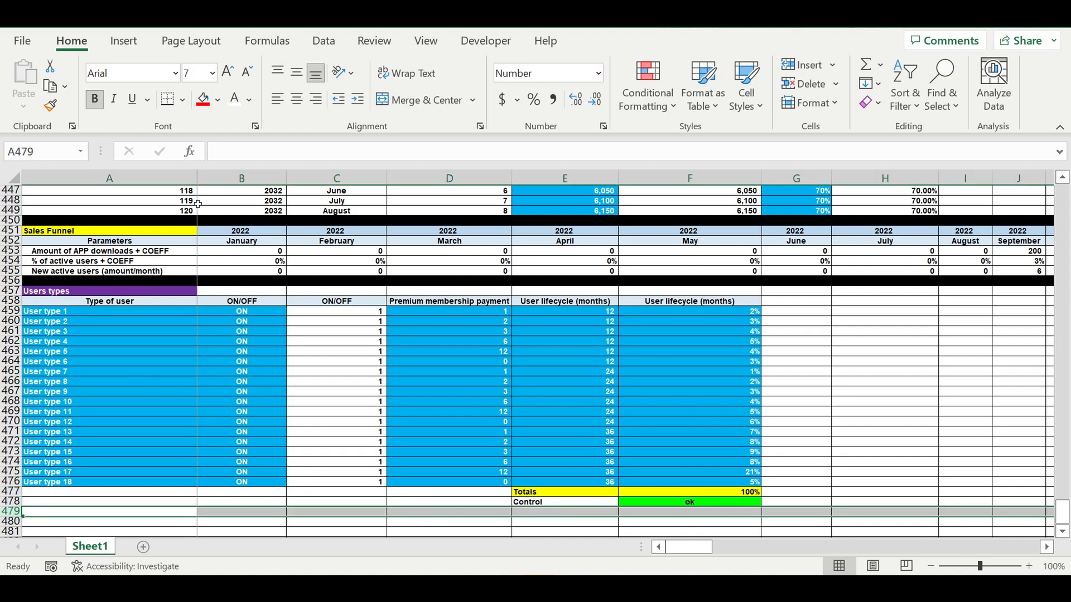
click(218, 100)
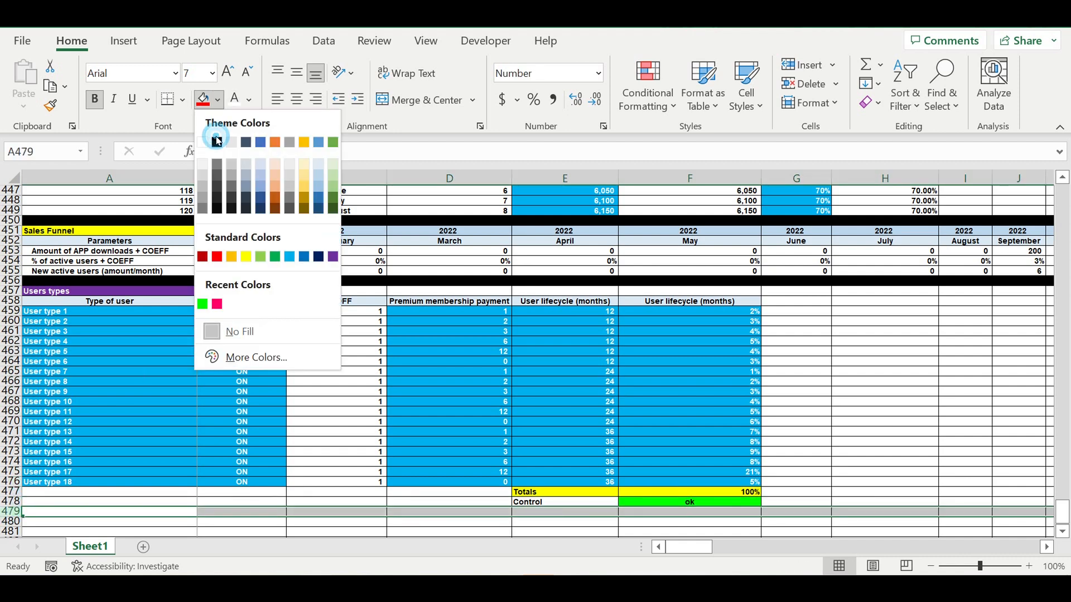
click(217, 143)
click(955, 382)
Copy the Sales Funnel header rows 451 and 452 and paste them at row 480 below the black separator.
drag(23, 231, 22, 241)
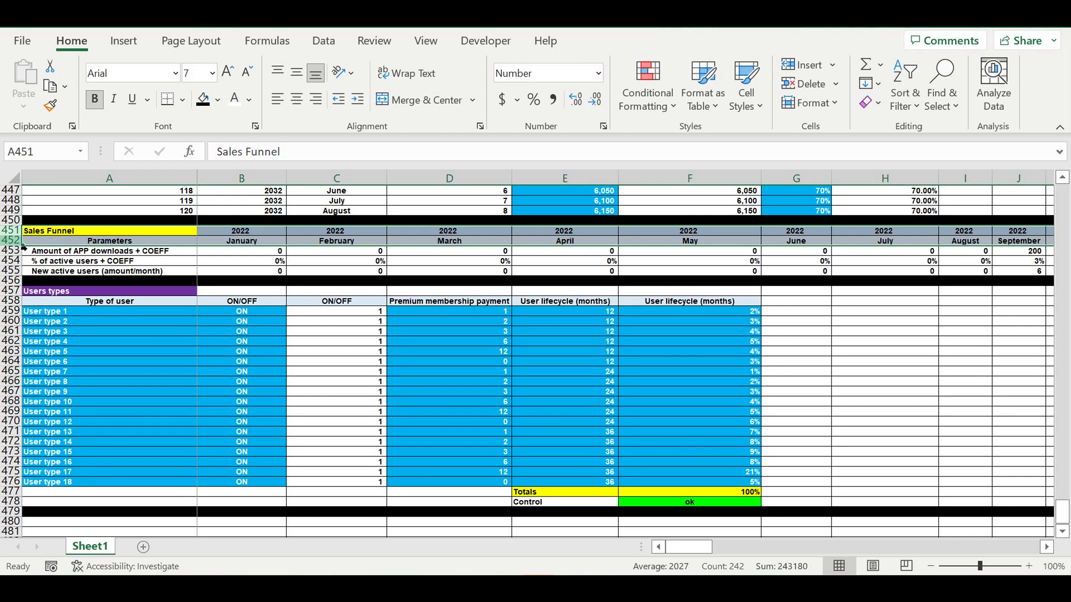
key(ctrl+c)
click(814, 431)
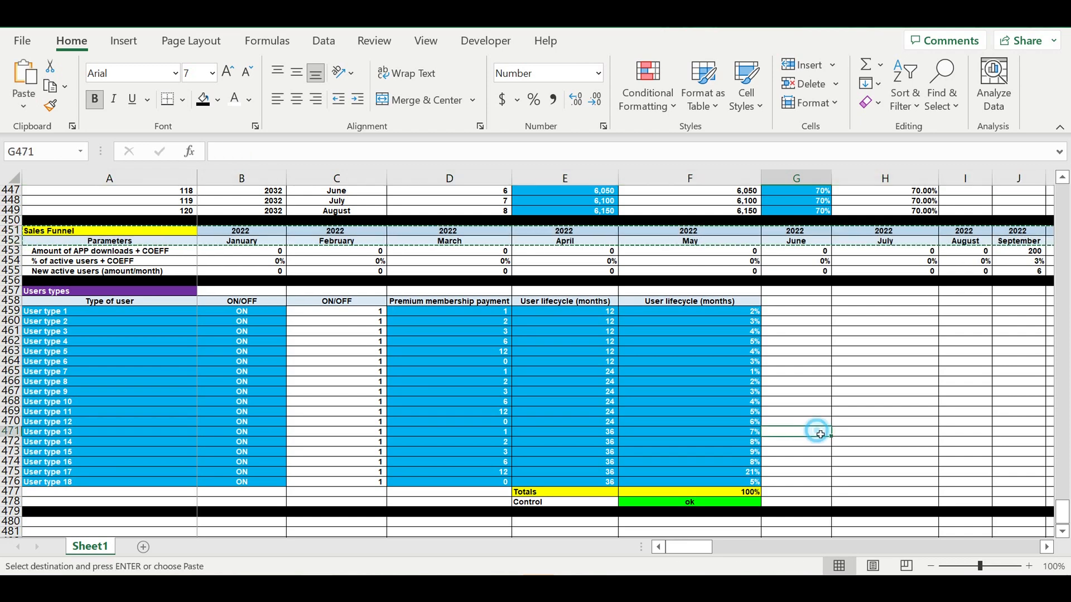
scroll(781, 407, down, 3)
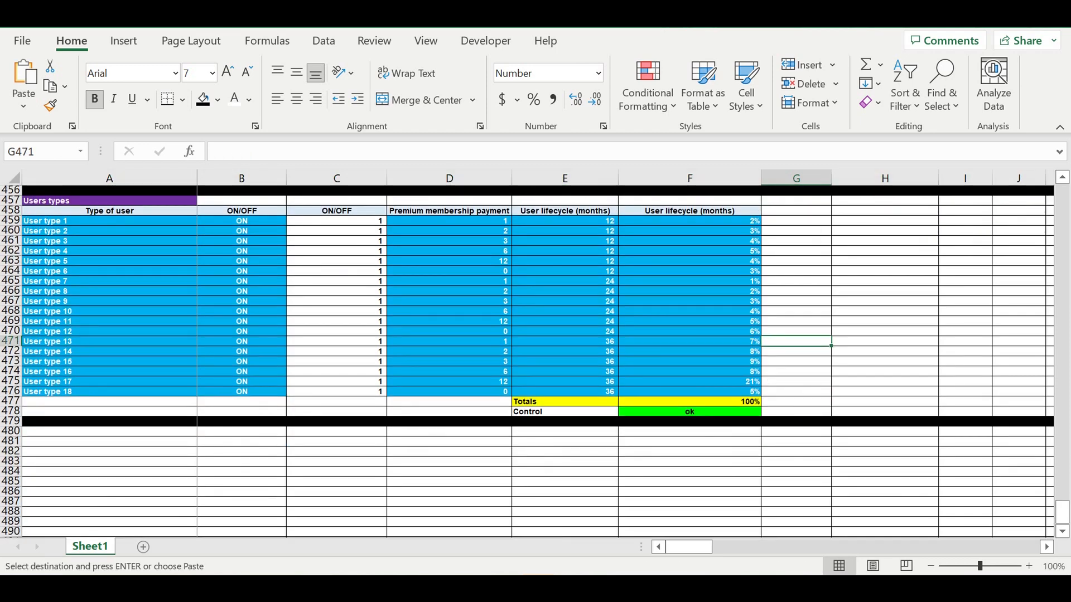
click(128, 436)
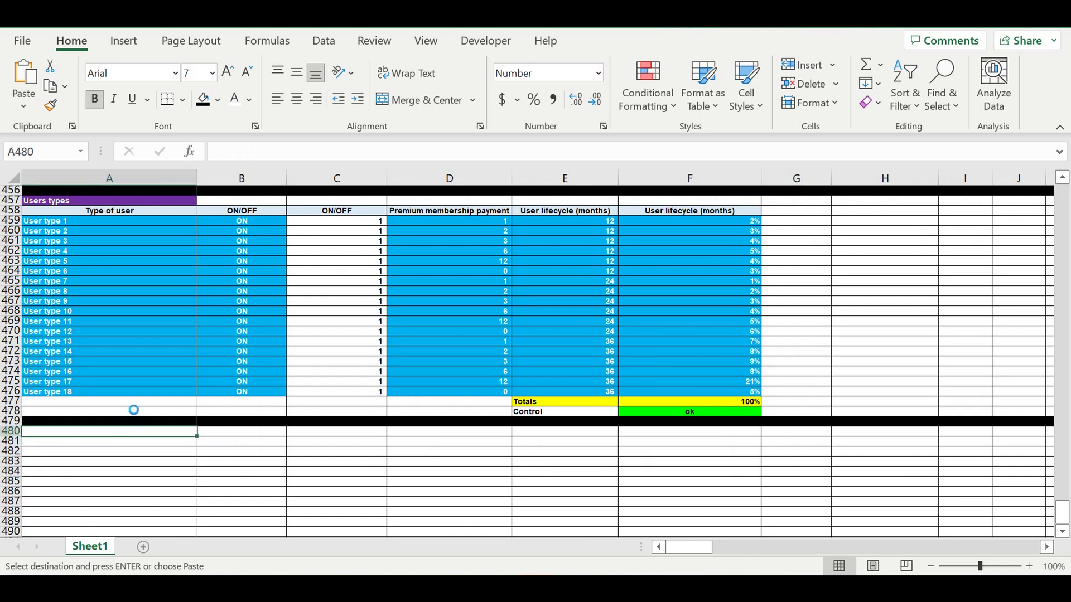
key(ctrl+v)
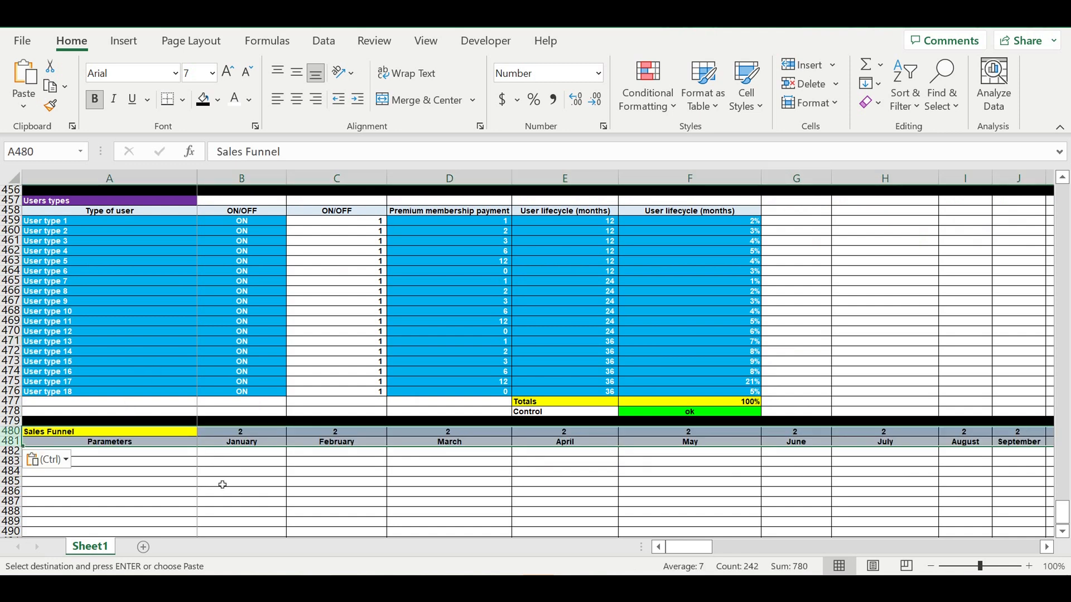
Link the January year in B480 to the Sales Funnel header's first year with =B451.
click(249, 435)
key(Escape)
text(=)
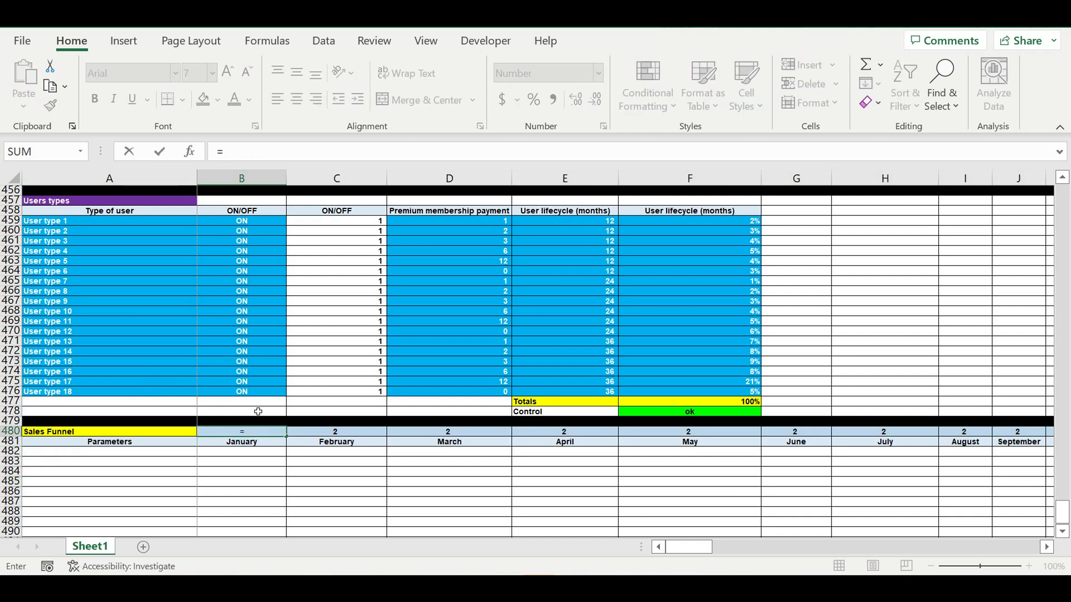
scroll(256, 410, up, 6)
click(232, 322)
key(Return)
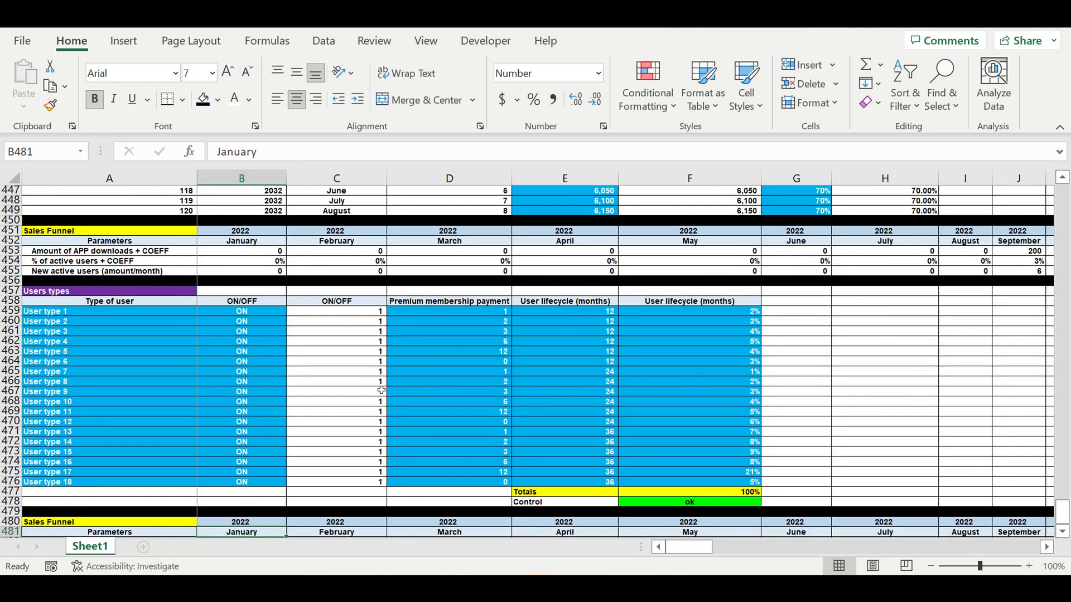
Retitle the pasted section heading in A480 as "New users structure in timeline".
scroll(357, 398, down, 2)
click(150, 464)
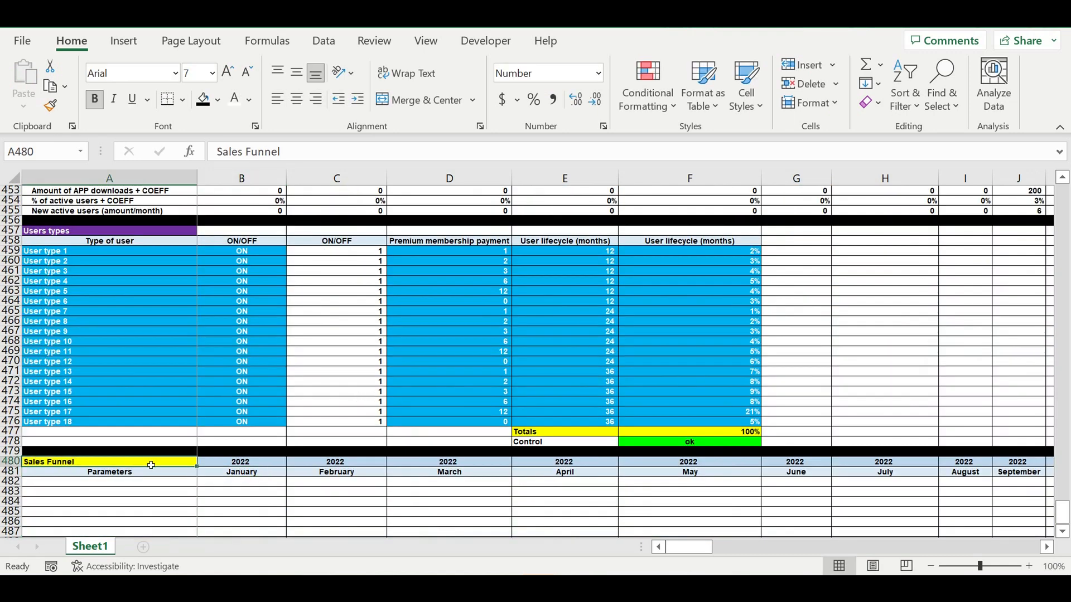
text(New use)
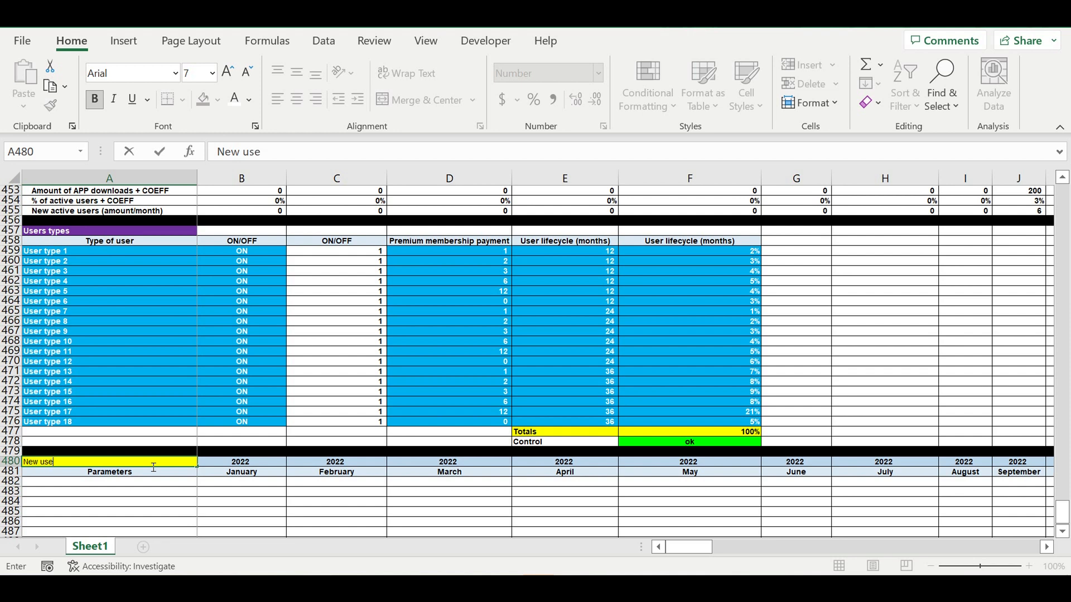
text(rs structure in ti)
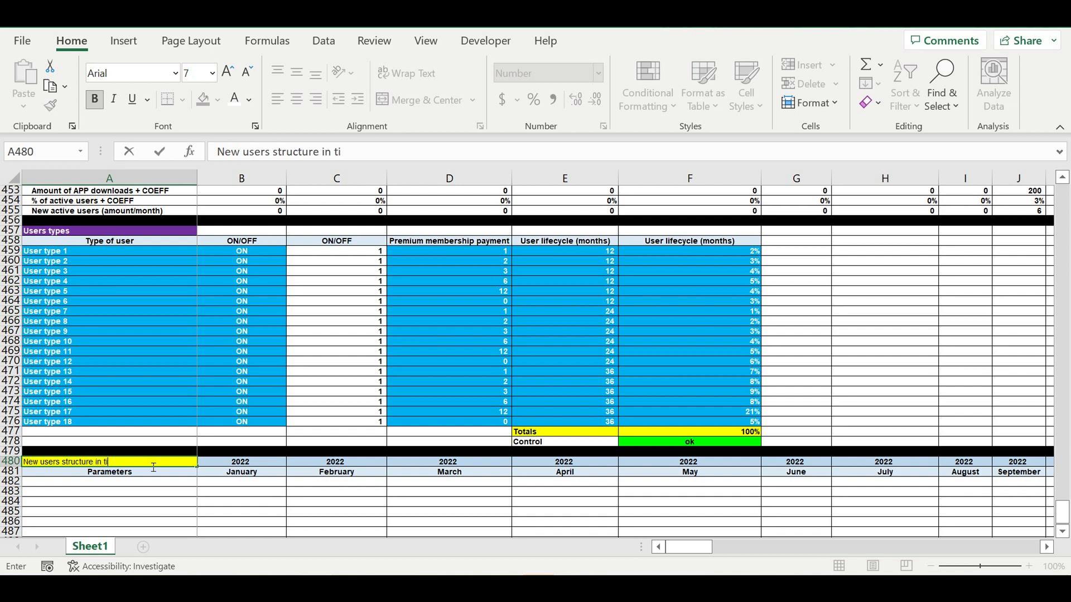
text(meline)
key(Return)
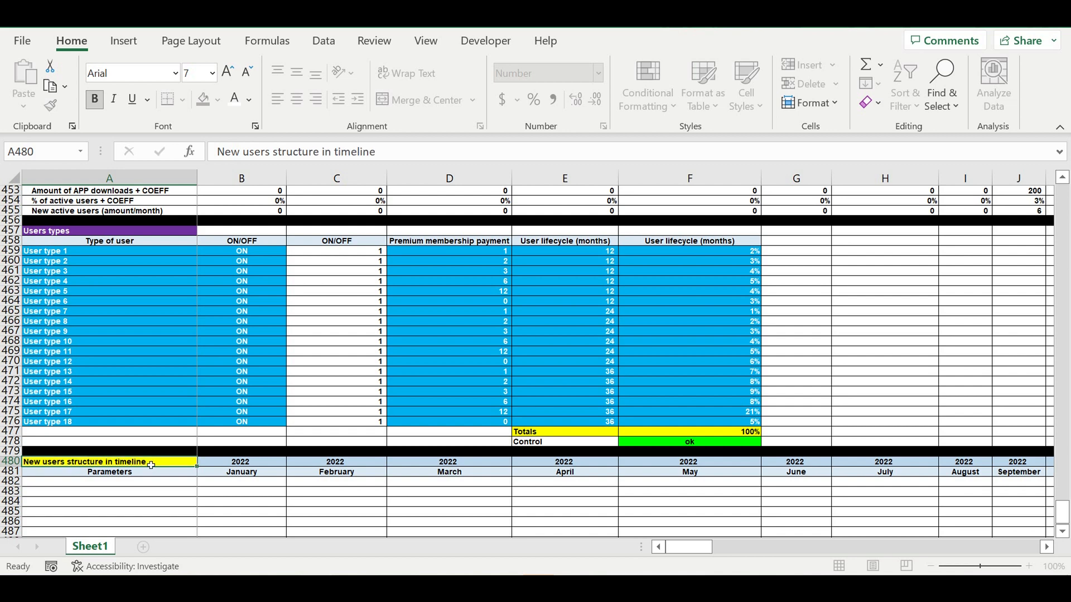
Give the section heading in A480 a bright pink fill and a white font.
click(134, 462)
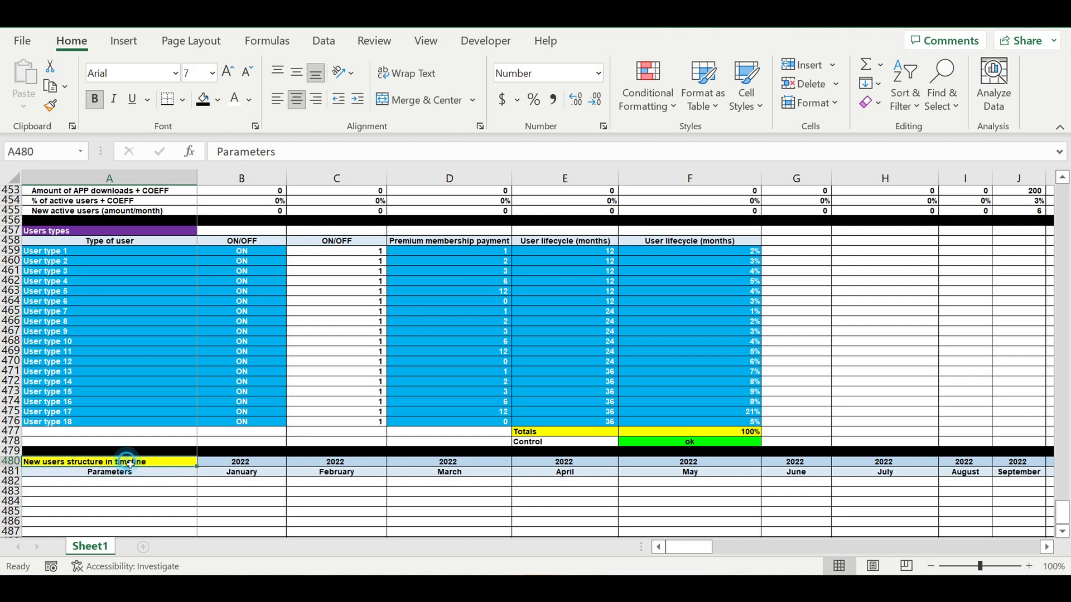
click(217, 99)
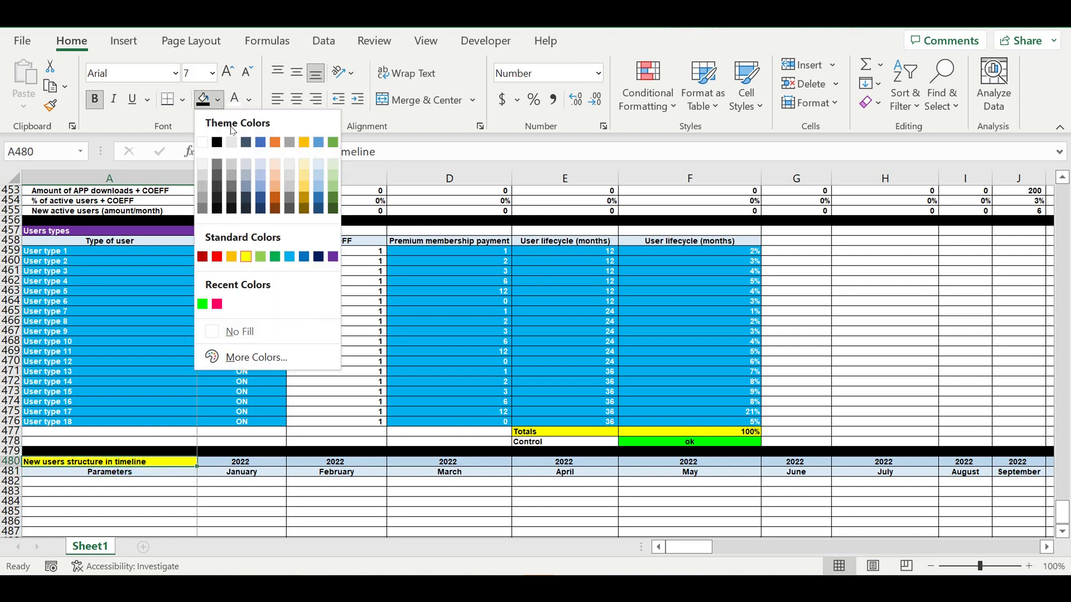
click(218, 306)
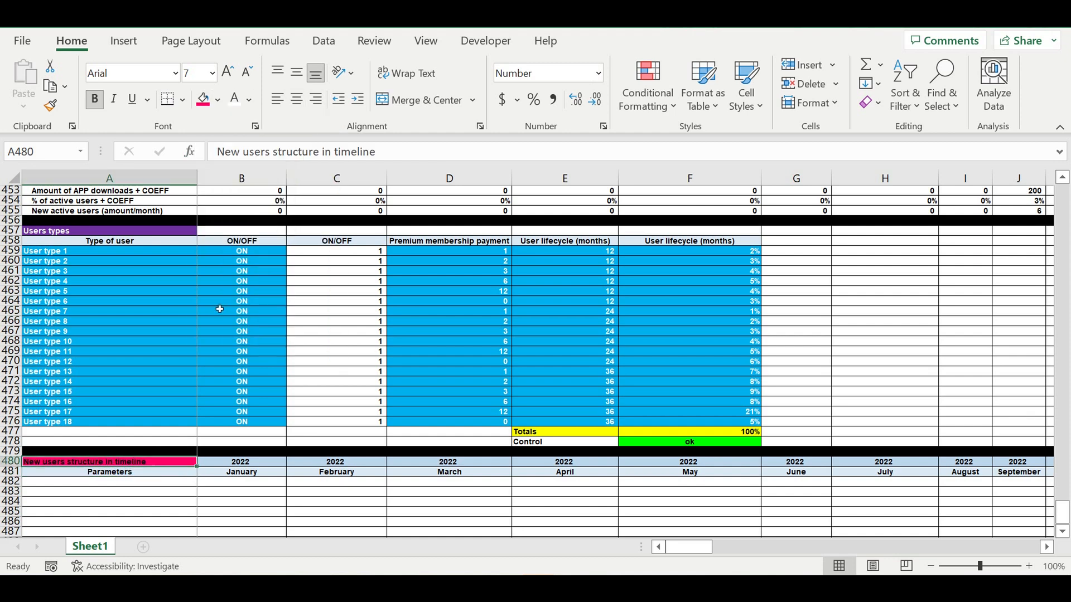
click(236, 101)
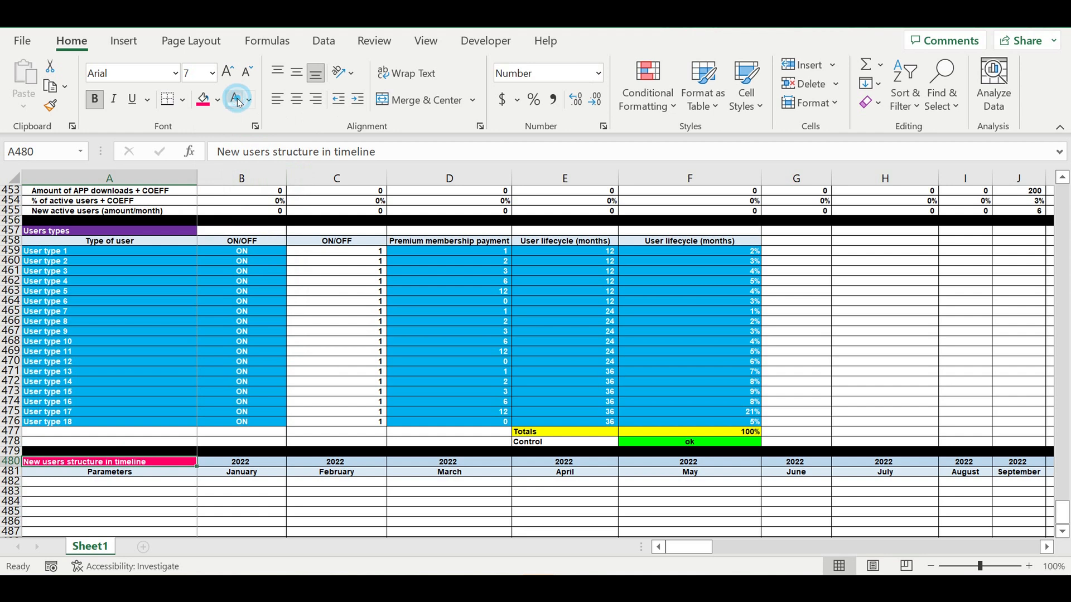
click(925, 363)
Link A482 to the first user type with =A459 and fill the labels down to User type 18 in A499.
click(147, 483)
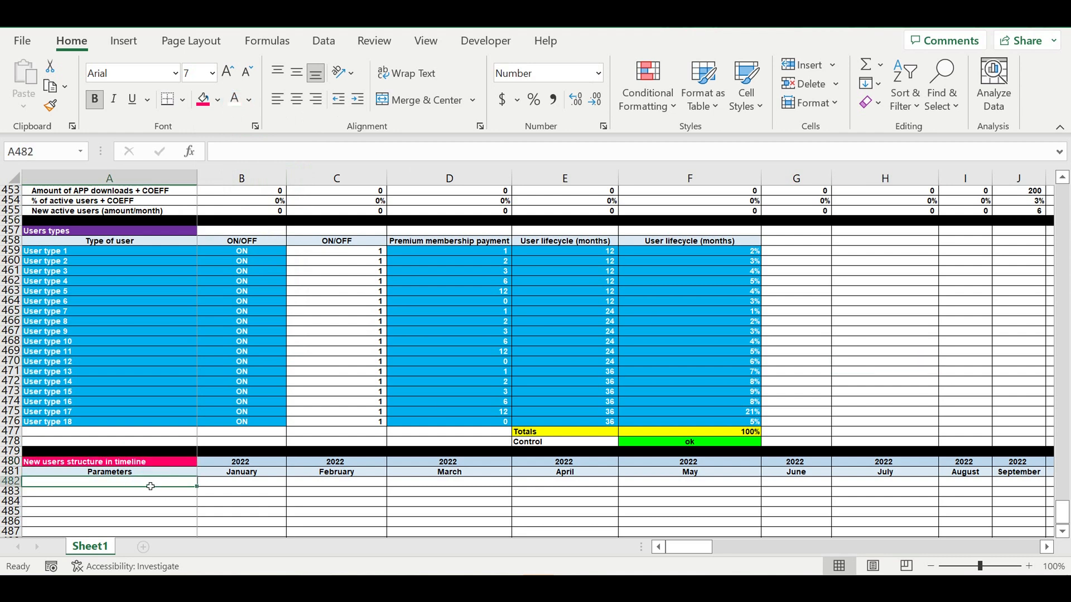
text(=)
click(59, 256)
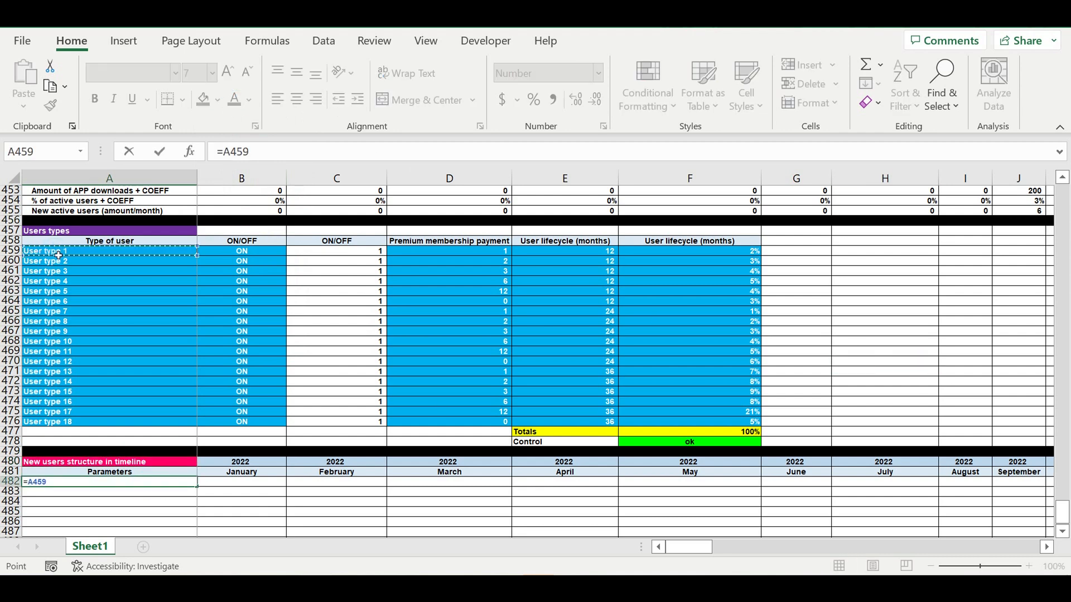
key(Return)
scroll(155, 433, down, 1)
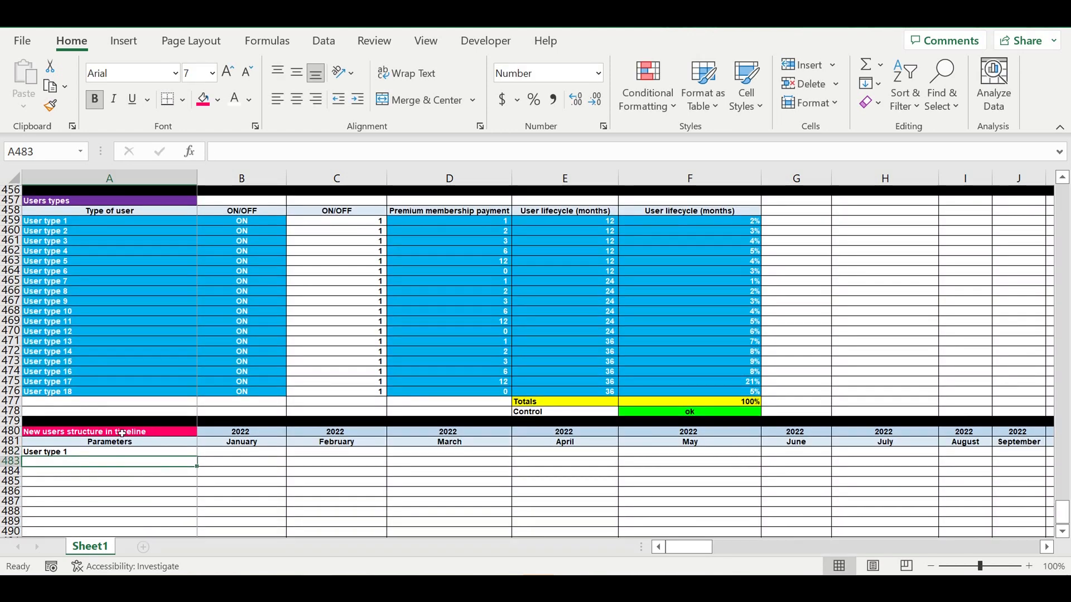
click(139, 451)
scroll(184, 424, down, 3)
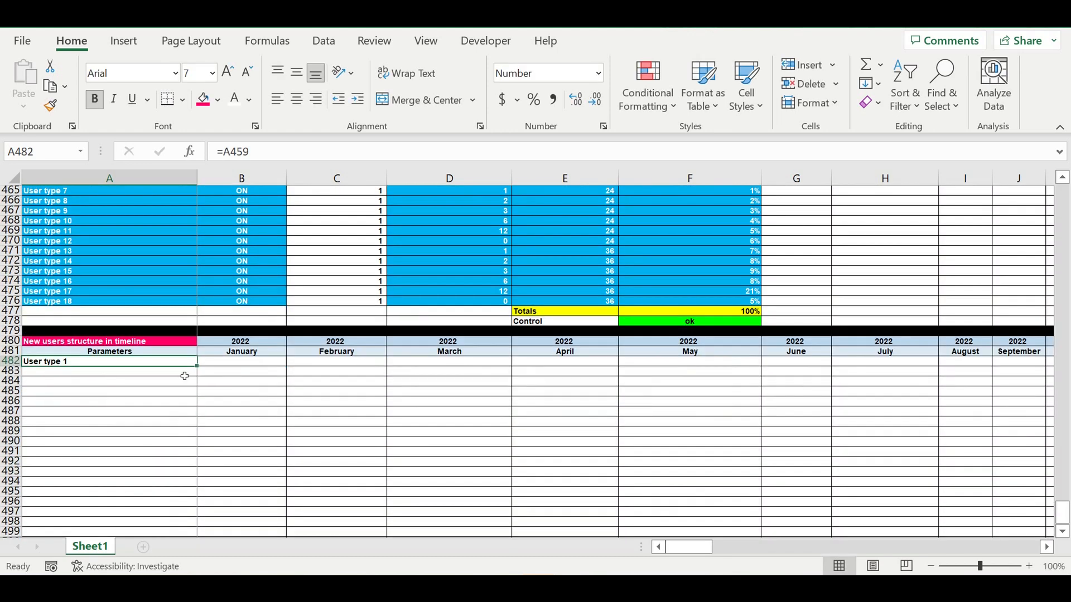
drag(201, 371, 194, 532)
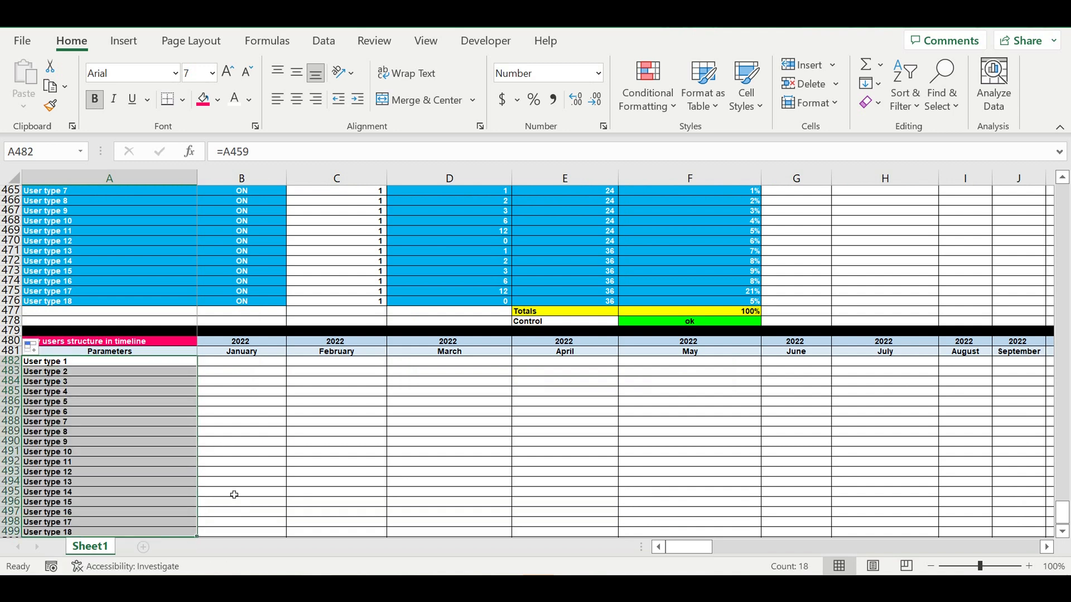
Fill the whole of row 500 below the new users structure section with black as a separator.
scroll(232, 494, down, 1)
click(11, 511)
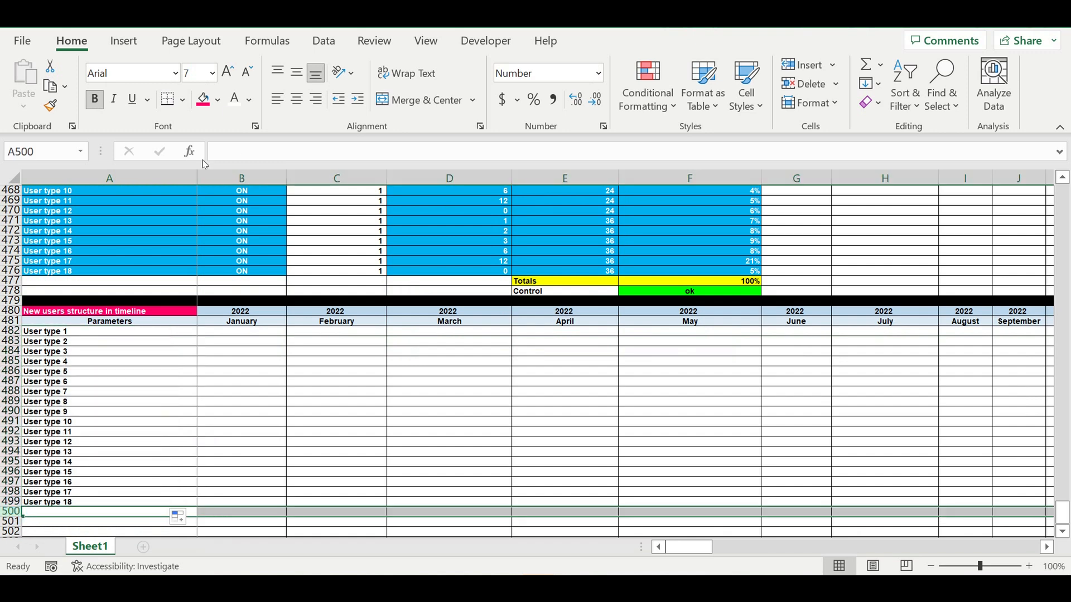
click(218, 101)
click(219, 141)
click(375, 379)
Calculate User type 1's new users for January 2022 in B482 with =B$455*$F459.
click(259, 333)
text(=)
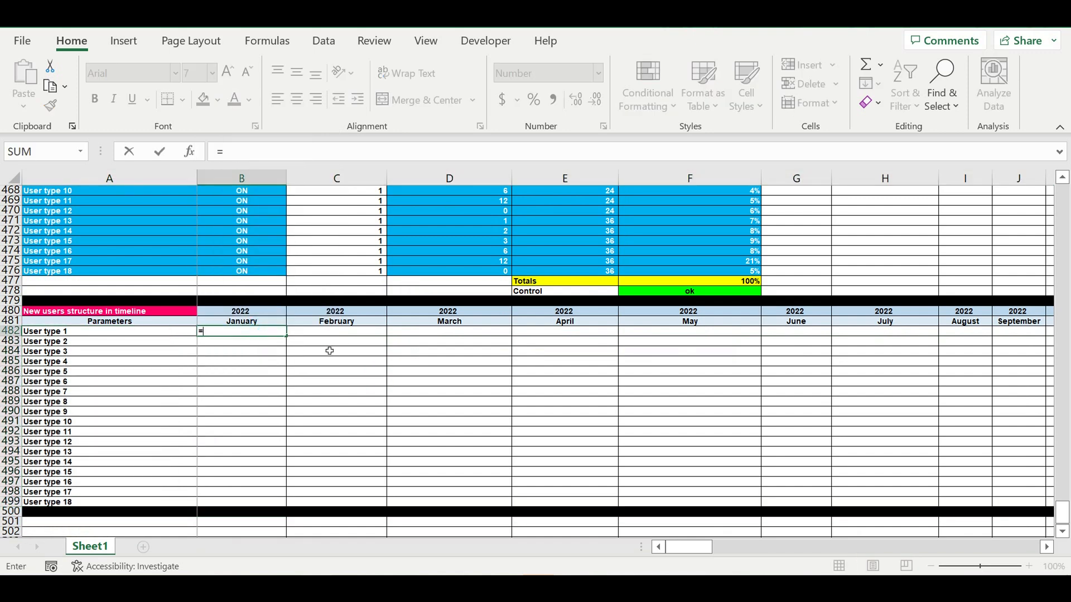
scroll(328, 345, up, 2)
scroll(329, 346, up, 5)
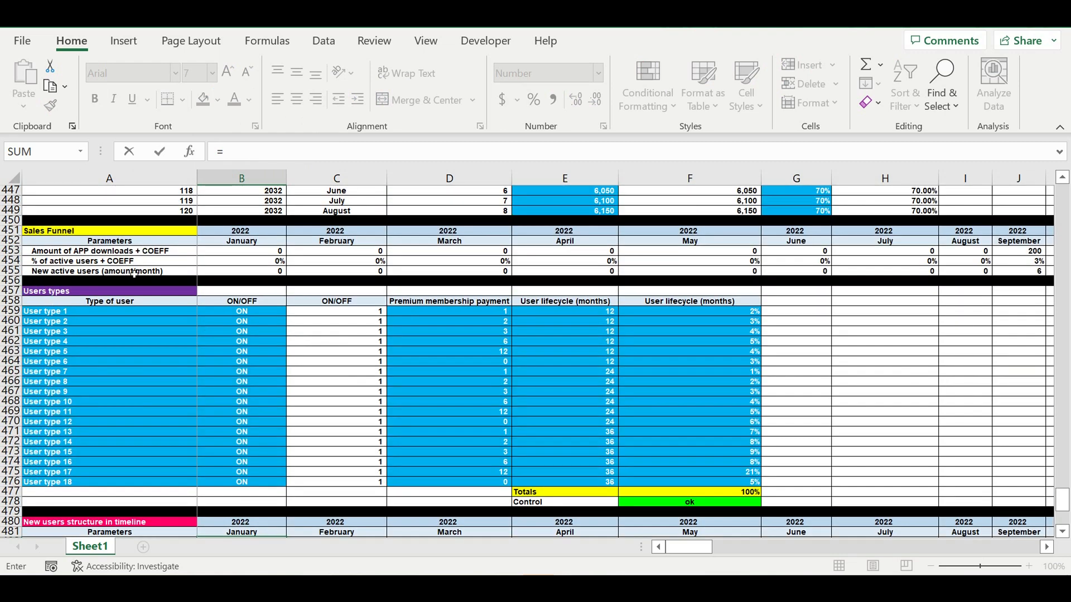
click(256, 272)
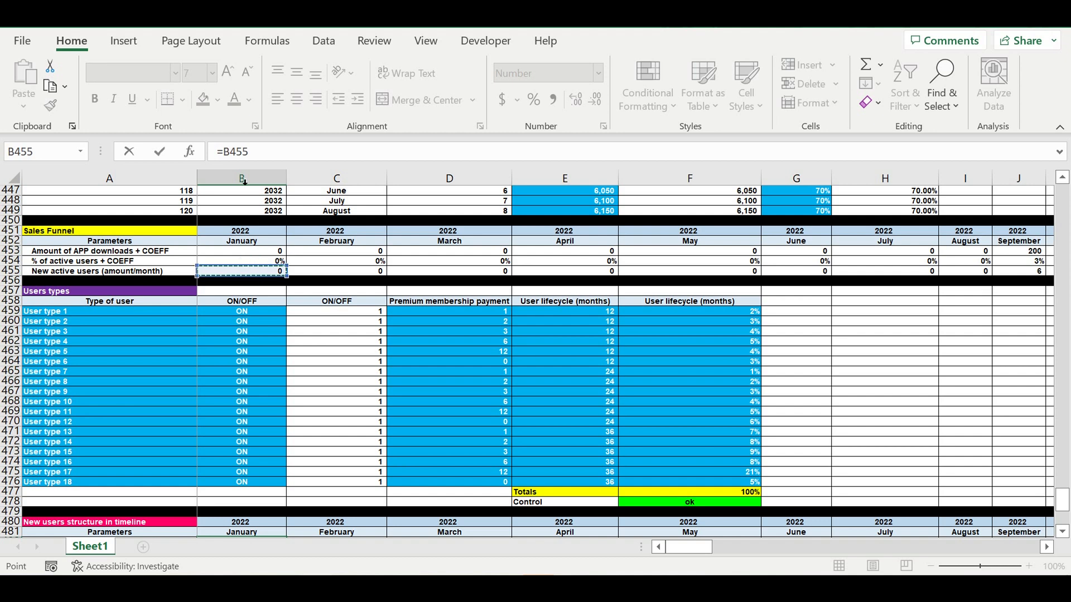
click(235, 155)
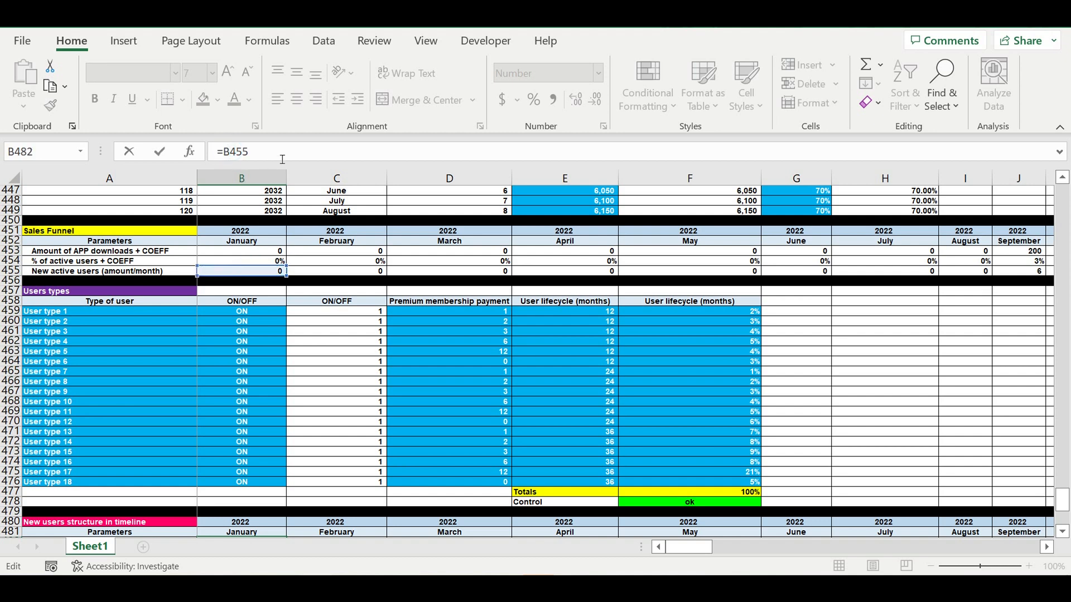
text($)
click(701, 314)
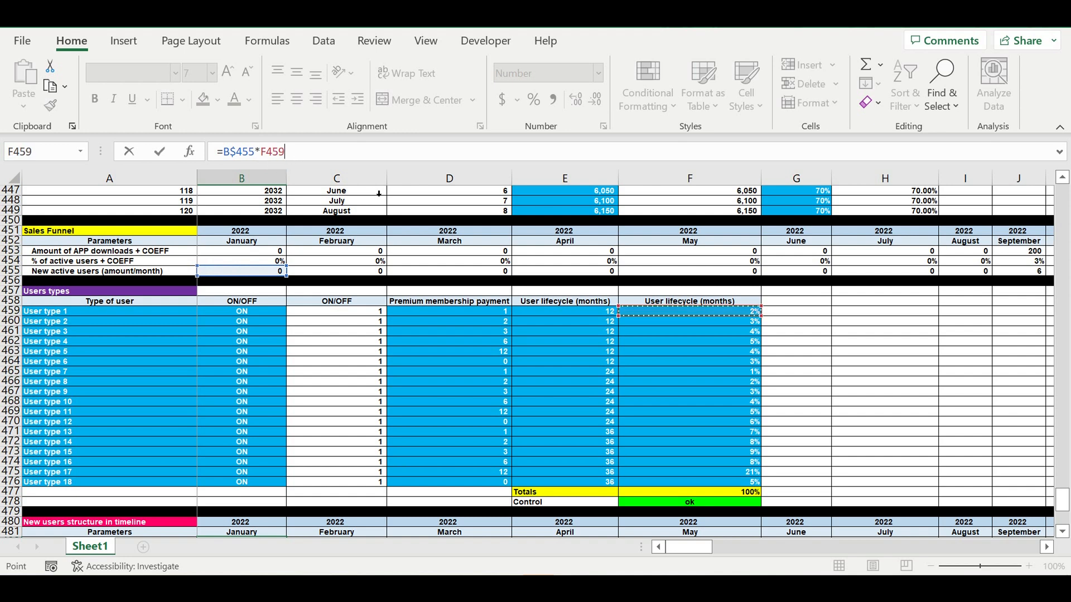
click(262, 151)
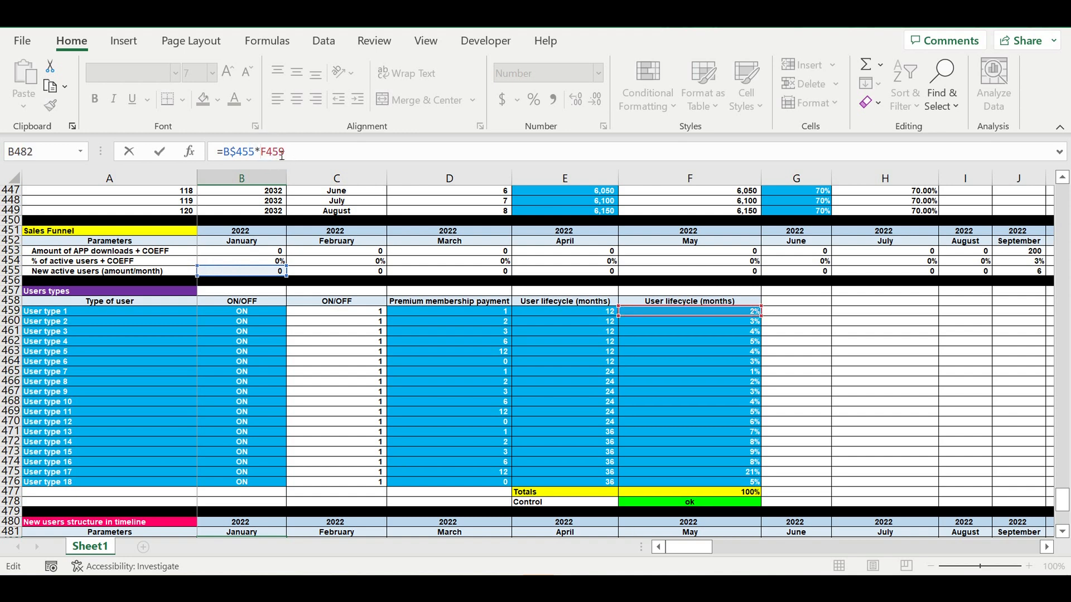
text($)
key(Return)
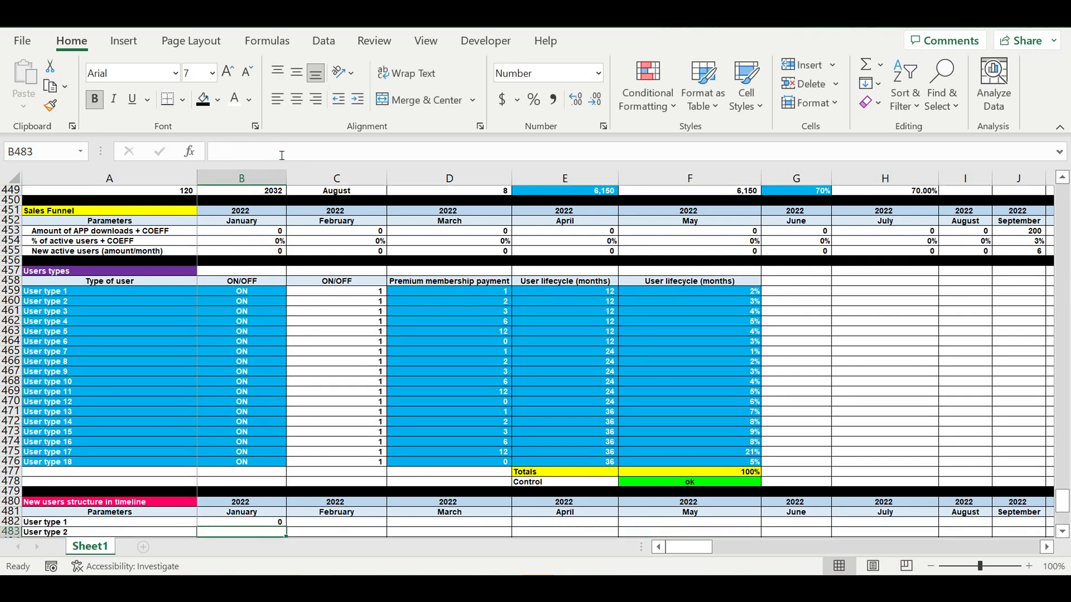
Fill the B482 formula through all 18 user types and across every month to December 2031, ending at DQ499.
scroll(325, 353, down, 5)
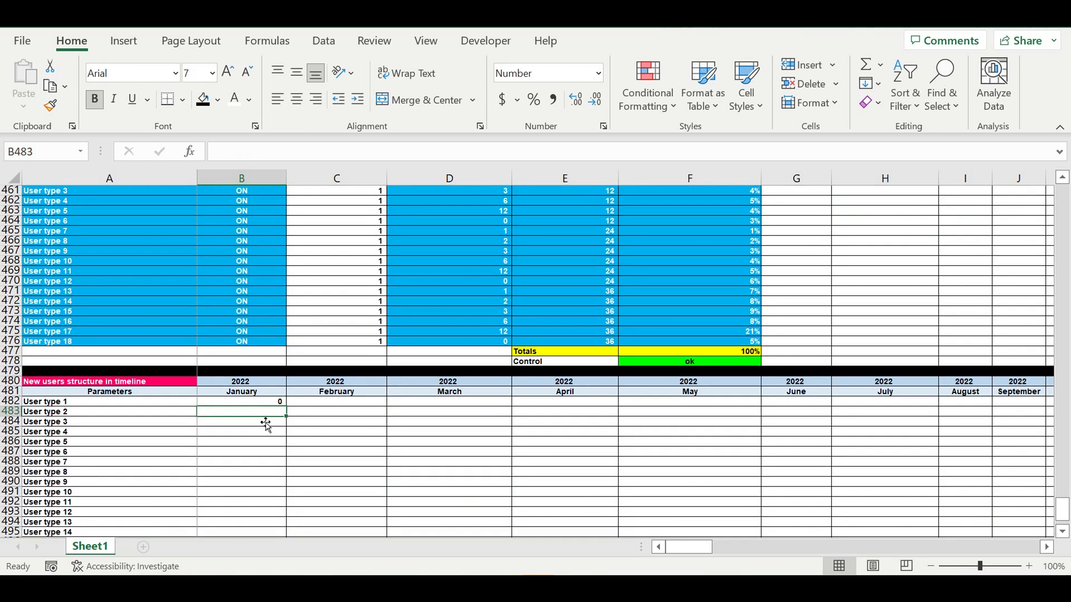
scroll(296, 365, down, 2)
click(259, 342)
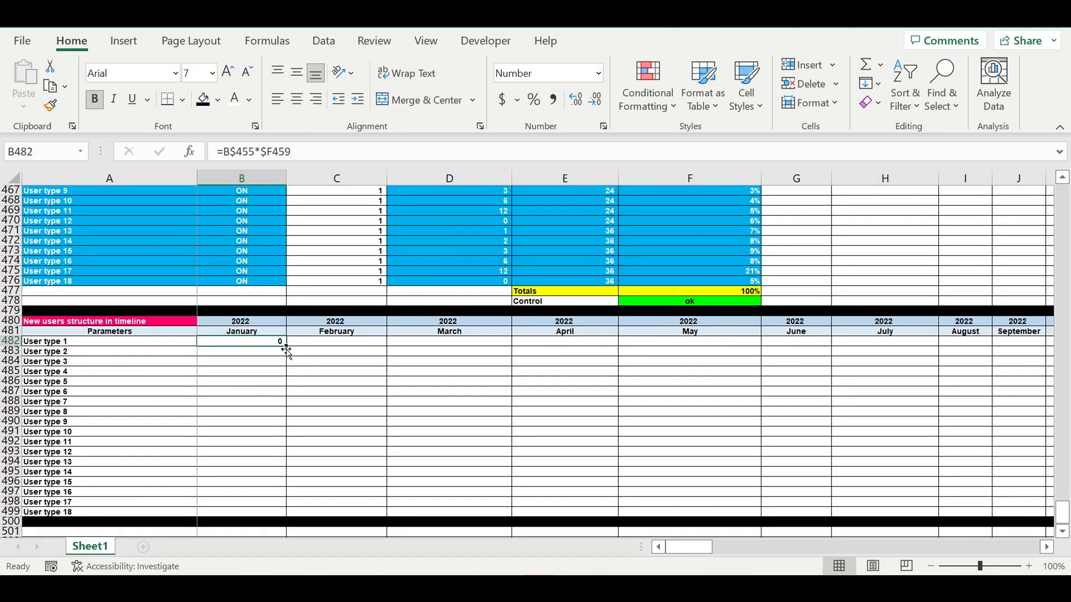
mouse_move(290, 350)
mouse_down()
mouse_move(287, 514)
mouse_move(1056, 513)
mouse_move(983, 475)
mouse_up()
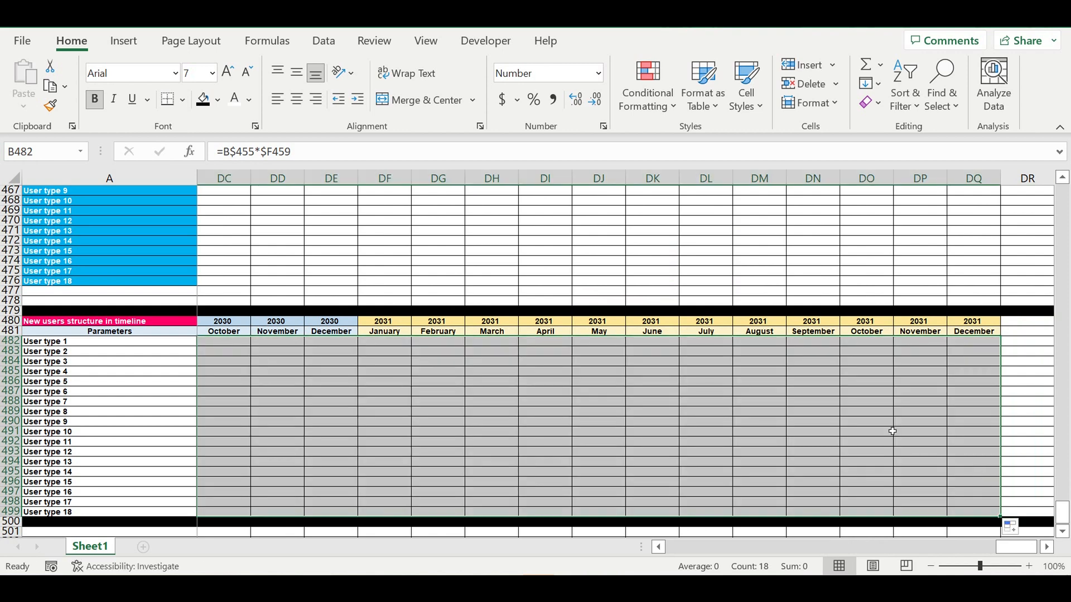
click(870, 421)
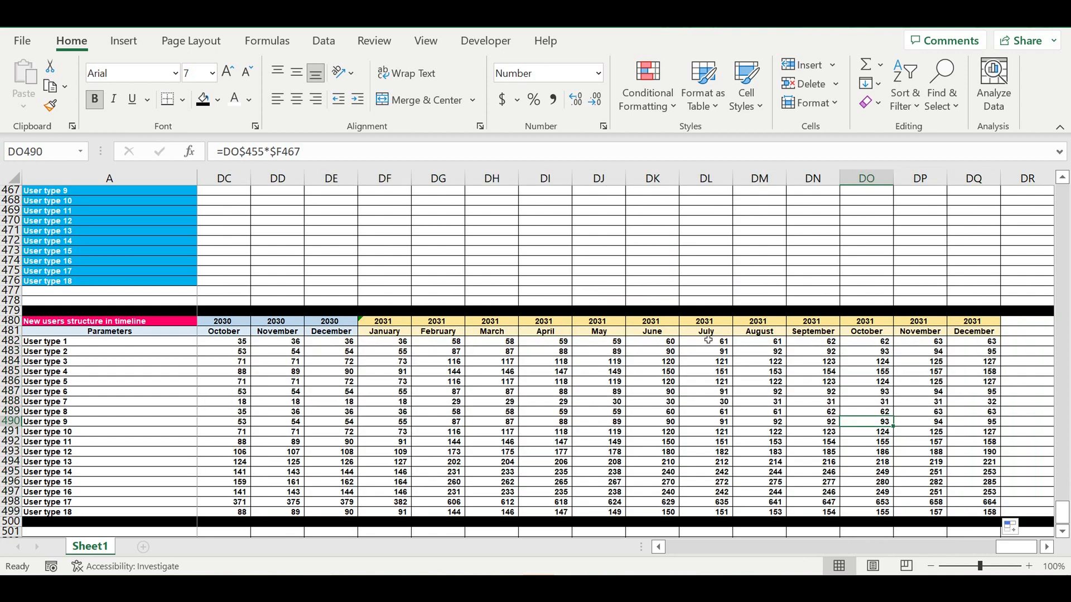
Compare July 2031's new active users in DL455 with the sum of its user type values in DL482:DL499.
click(704, 331)
scroll(766, 372, up, 7)
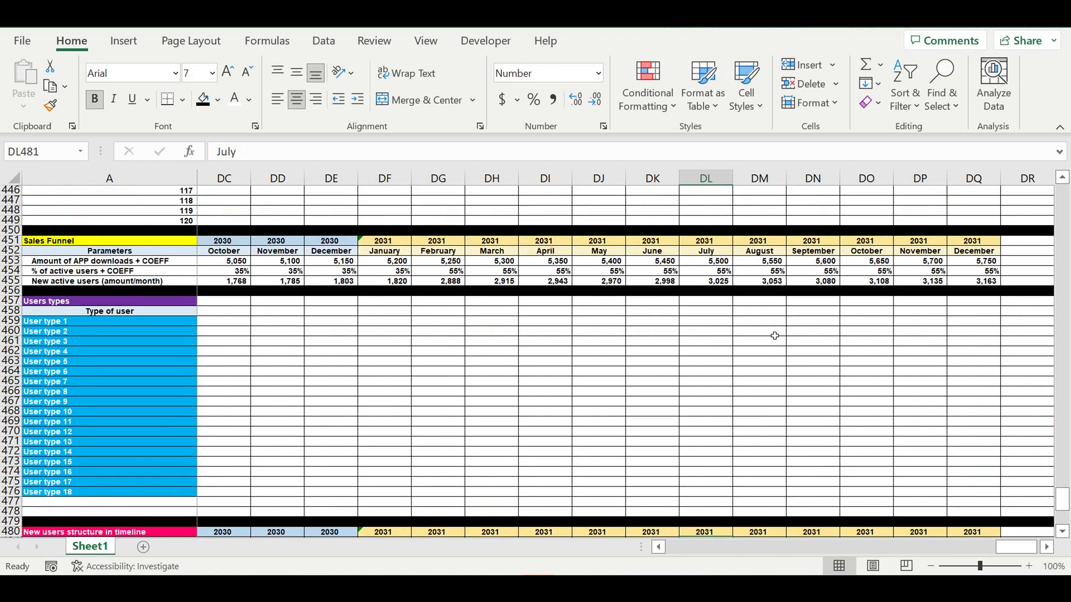
click(707, 282)
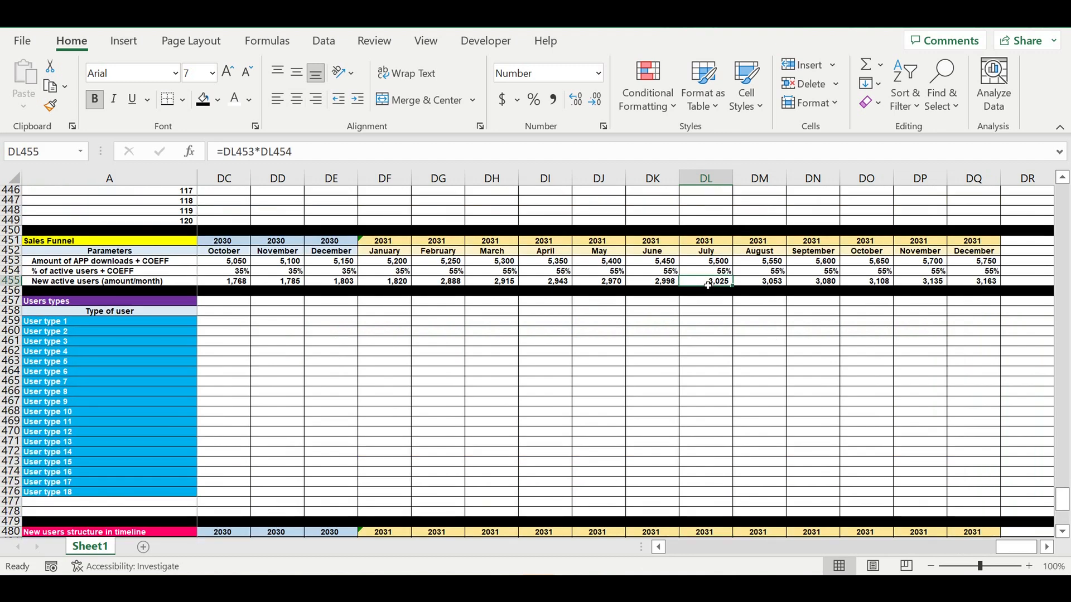
scroll(765, 402, down, 5)
click(719, 402)
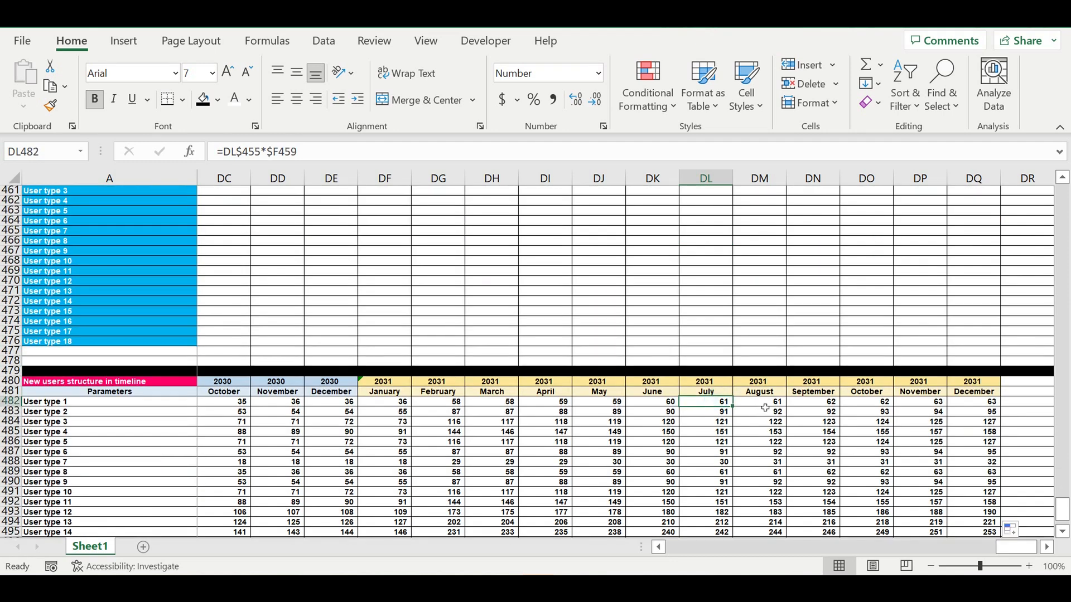
scroll(719, 402, down, 2)
click(714, 343)
drag(717, 381, 698, 514)
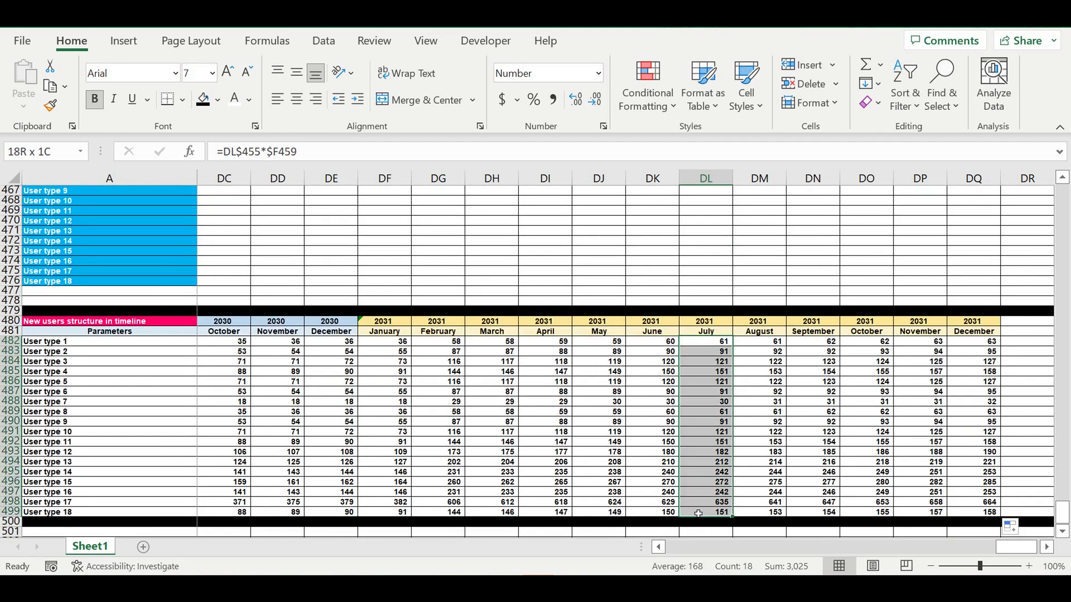